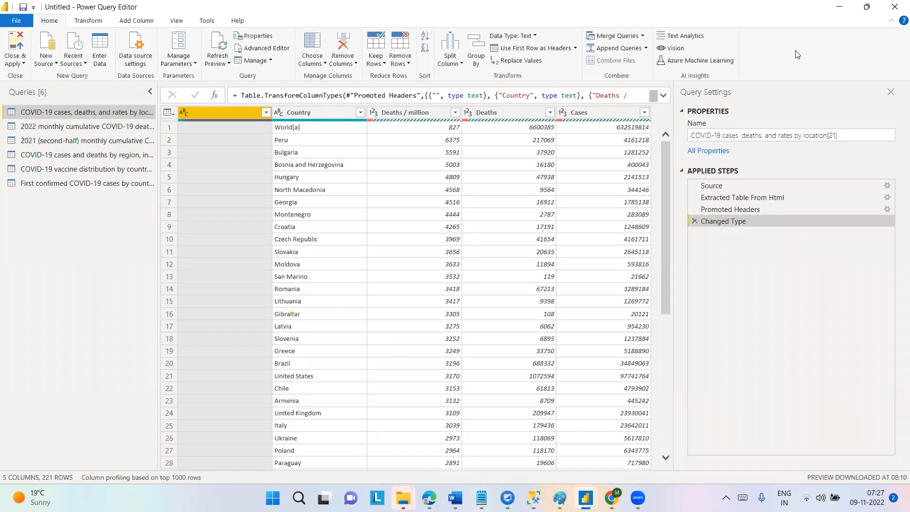
# Launch a new, separate instance of Power BI Desktop.
pyautogui.click(86, 24)
pyautogui.click(50, 21)
pyautogui.click(302, 496)
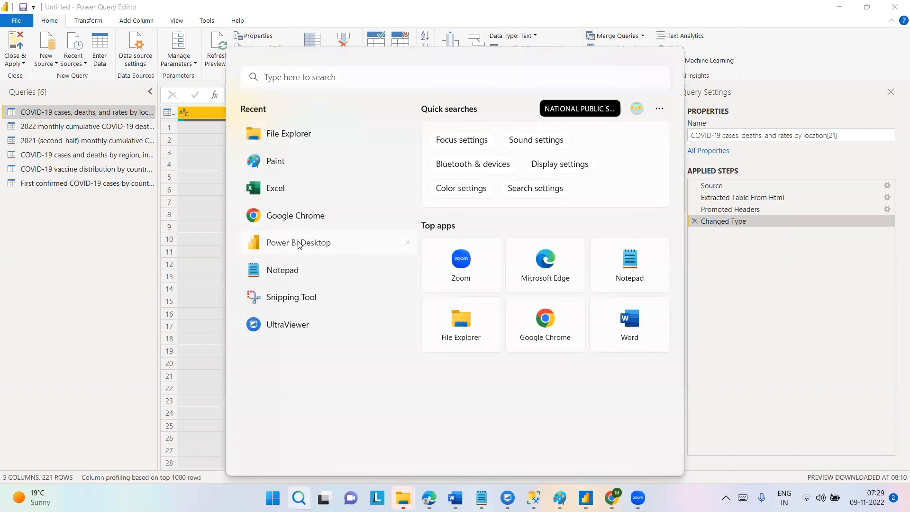
pyautogui.click(299, 242)
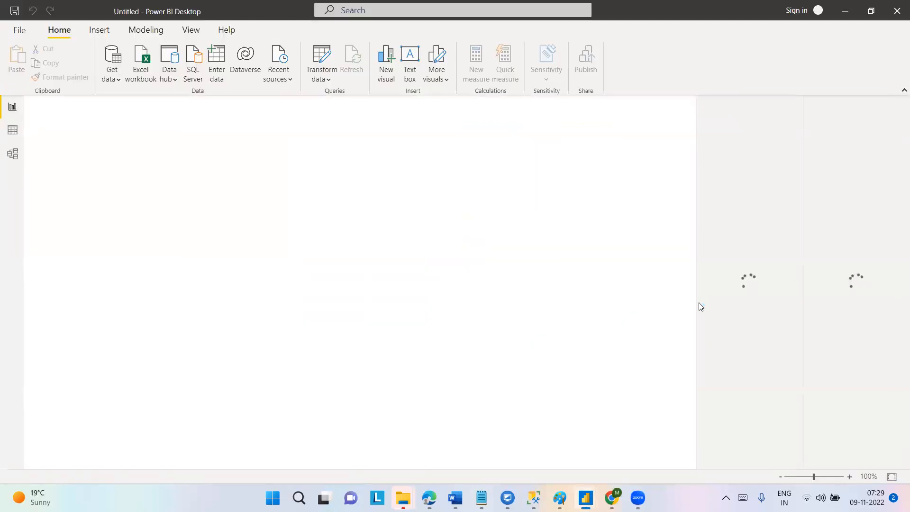
# Copy the path of the training Material folder in File Explorer and minimize that window.
pyautogui.moveTo(406, 493)
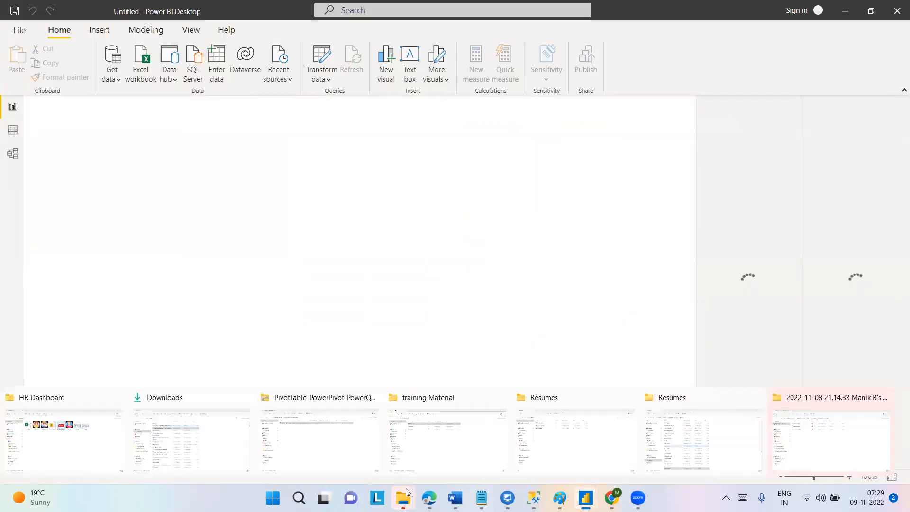
pyautogui.click(443, 453)
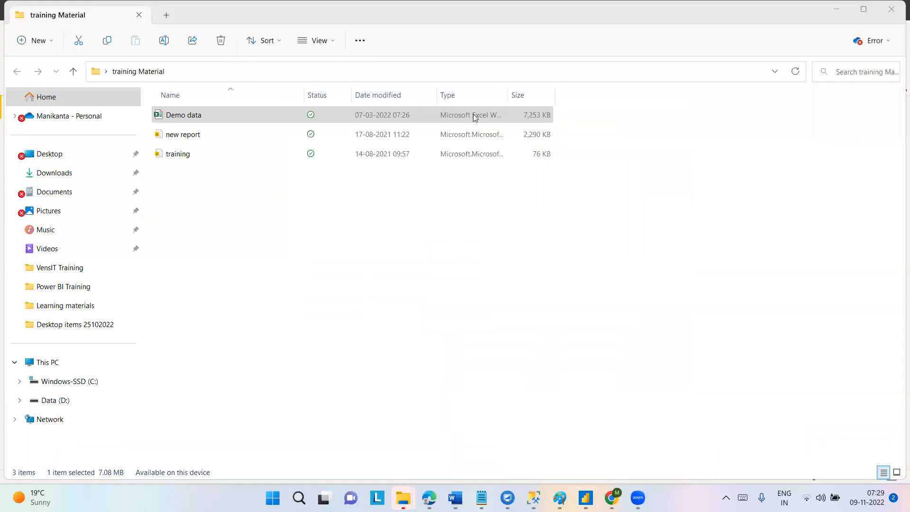
pyautogui.click(392, 72)
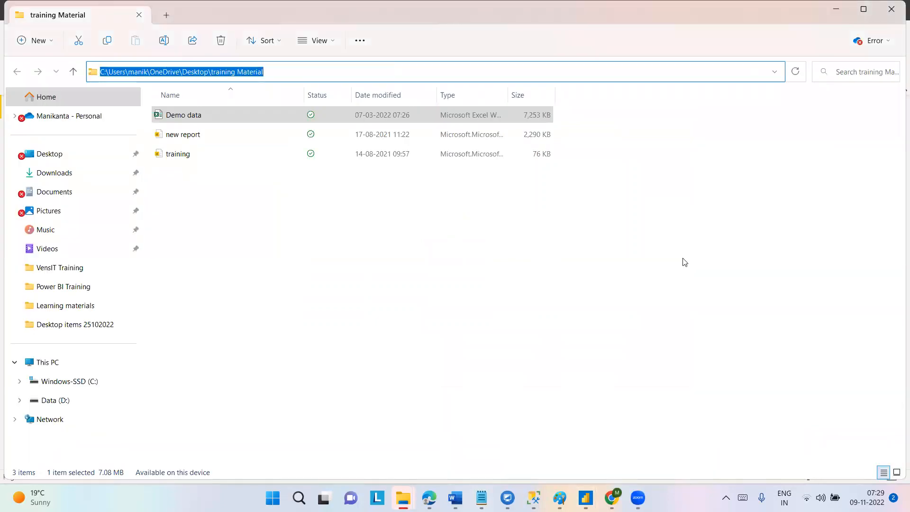
pyautogui.click(840, 8)
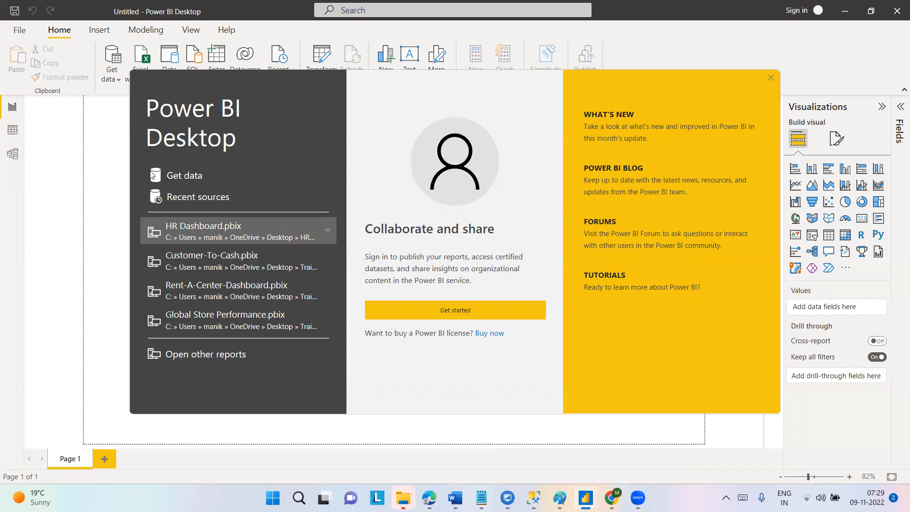
# Start getting data in the new report and connect with the Excel Workbook source.
pyautogui.click(199, 177)
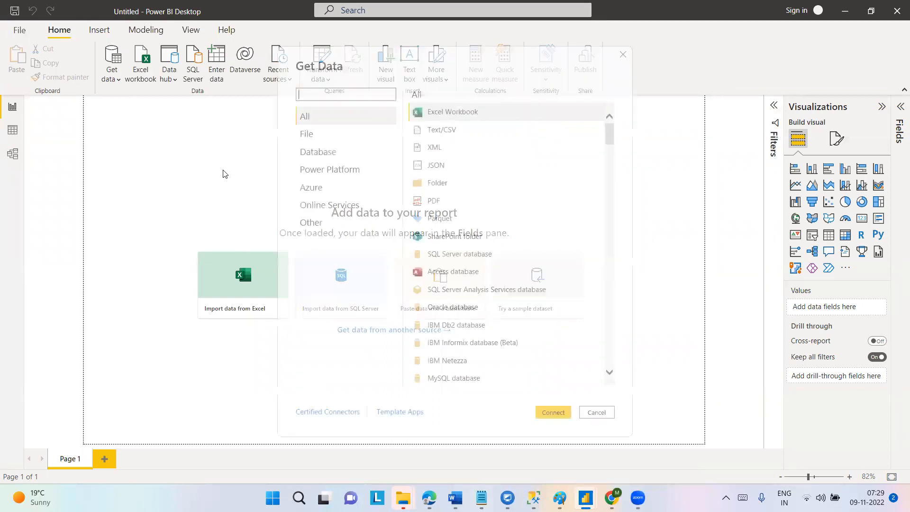
pyautogui.click(459, 110)
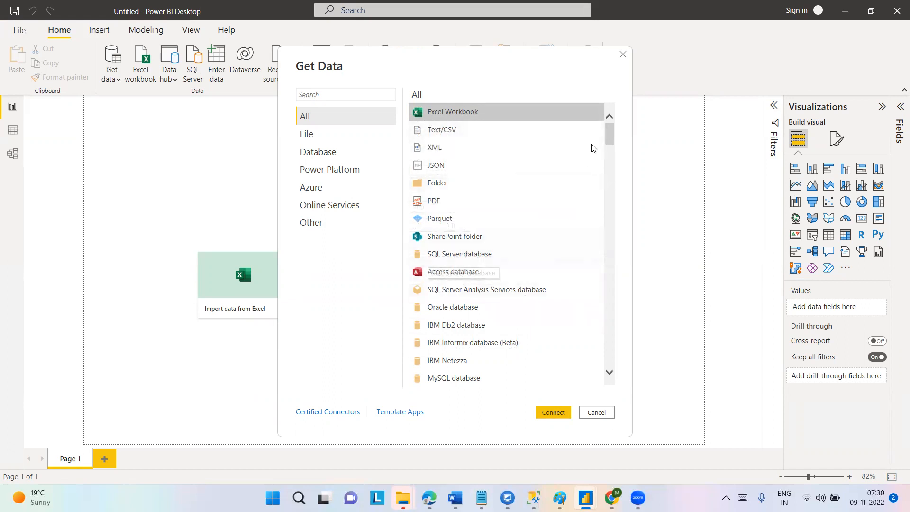
pyautogui.moveTo(611, 133); pyautogui.dragTo(611, 142)
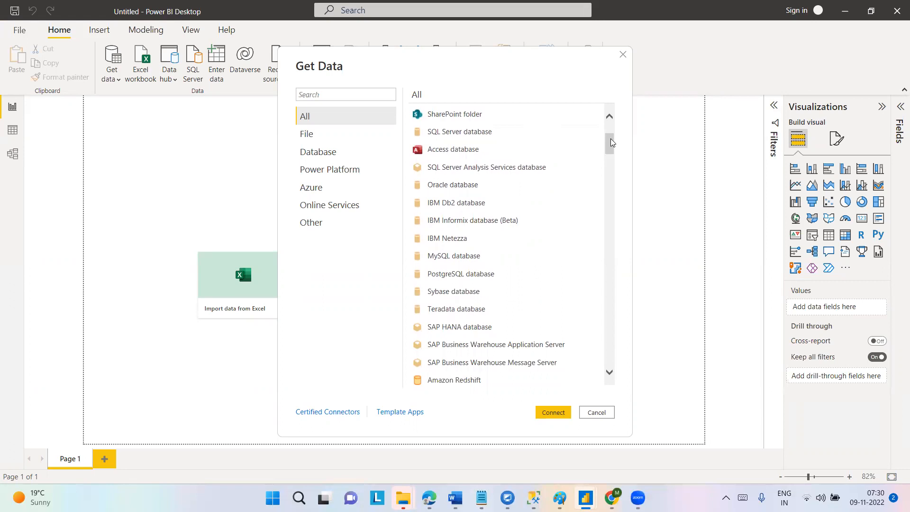
pyautogui.moveTo(611, 142)
pyautogui.mouseDown()
pyautogui.moveTo(611, 163)
pyautogui.moveTo(611, 127)
pyautogui.mouseUp()
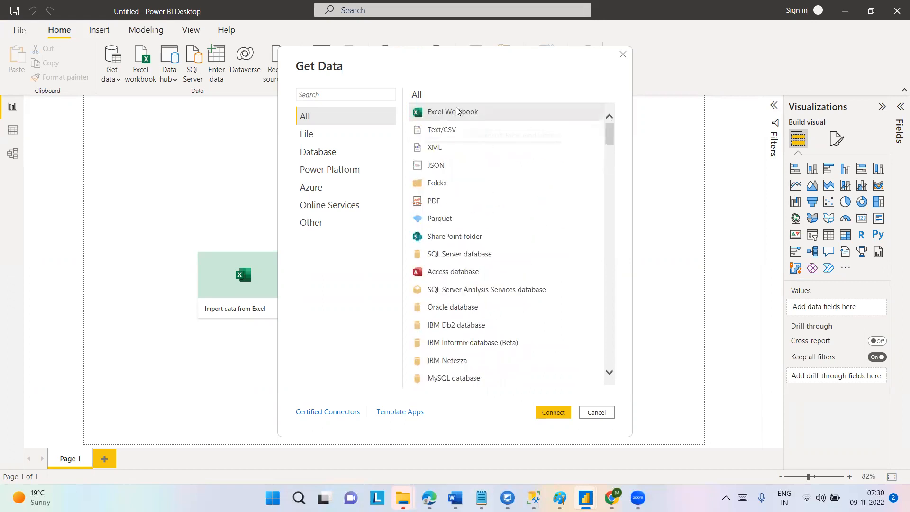
pyautogui.click(553, 413)
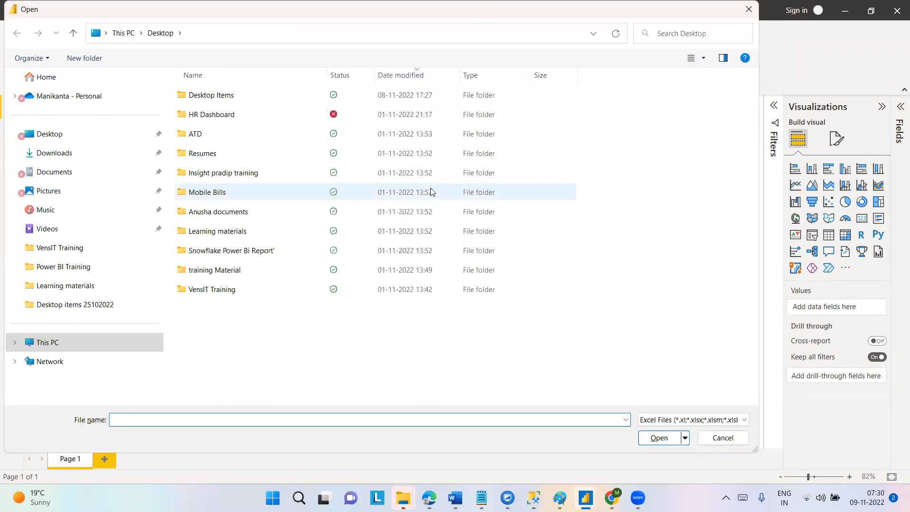
# Go to the training Material folder using the copied path and open the Demo data workbook.
pyautogui.click(280, 43)
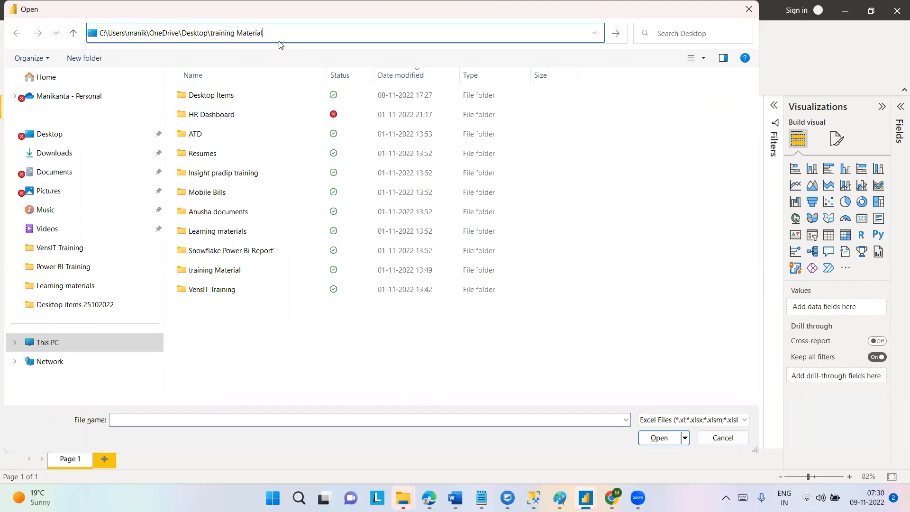
pyautogui.press('Return')
pyautogui.click(209, 97)
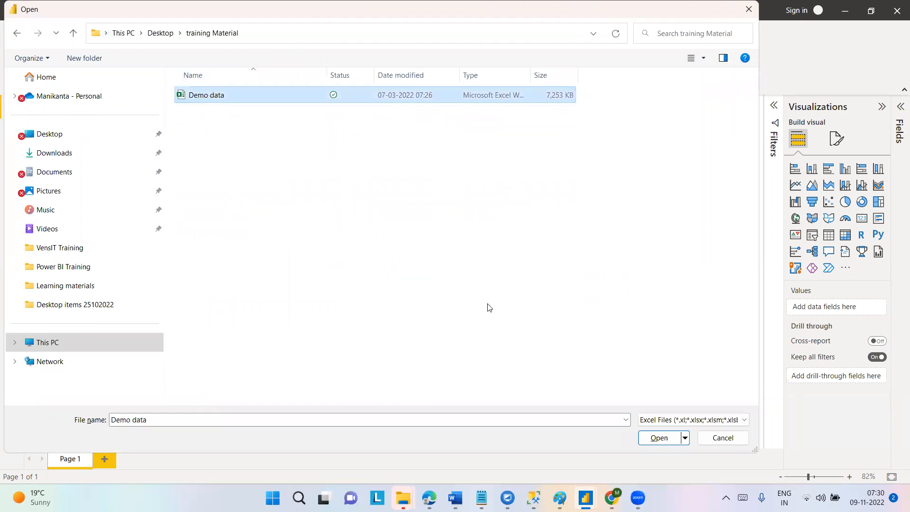
pyautogui.click(659, 437)
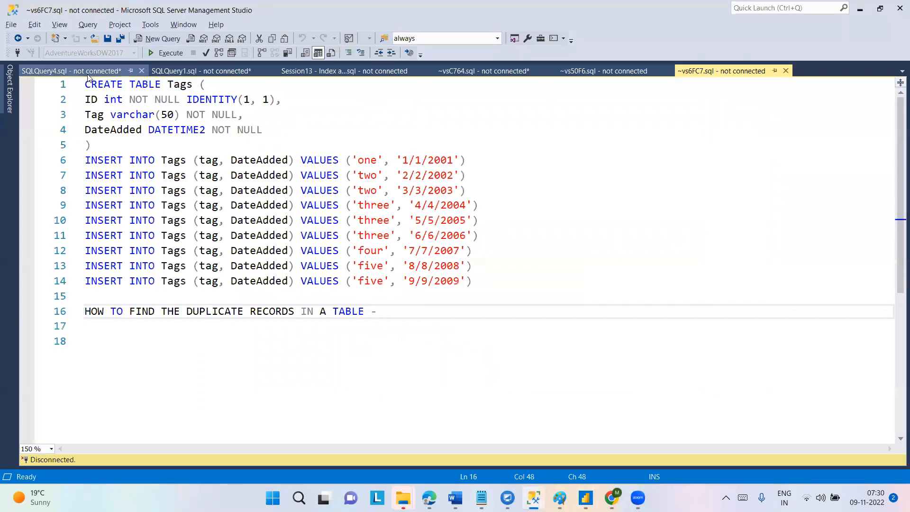
# Examine the dimension-type notes in SQLQuery4.sql in SQL Server Management Studio and return to the new Power BI Desktop report.
pyautogui.click(88, 72)
pyautogui.moveTo(244, 116); pyautogui.dragTo(34, 73)
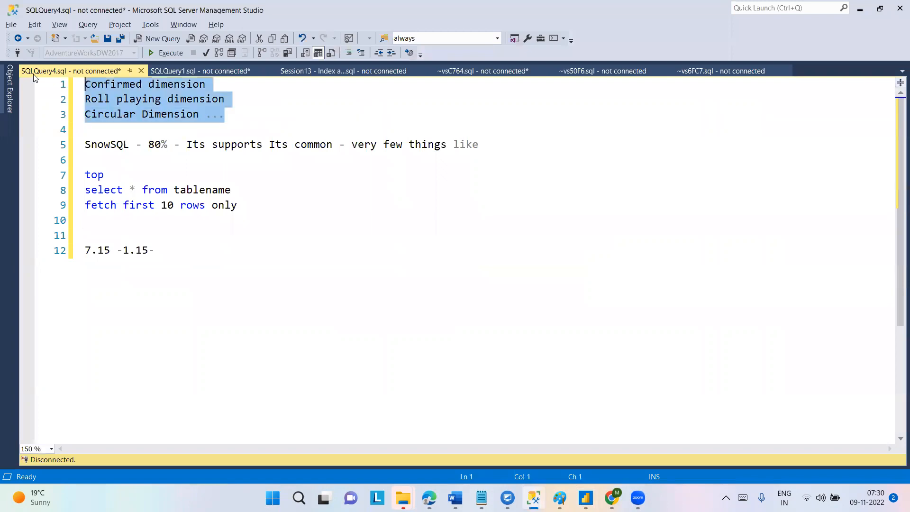
pyautogui.click(307, 214)
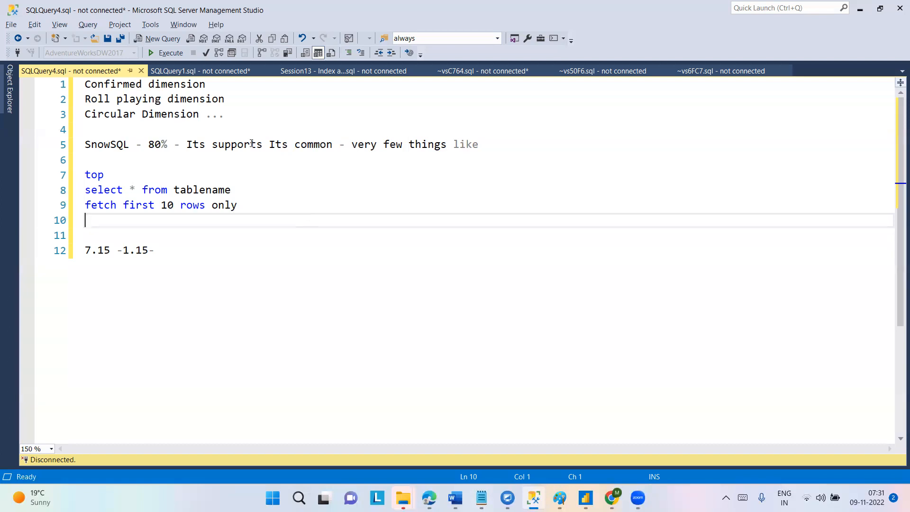
pyautogui.moveTo(246, 125); pyautogui.dragTo(84, 85)
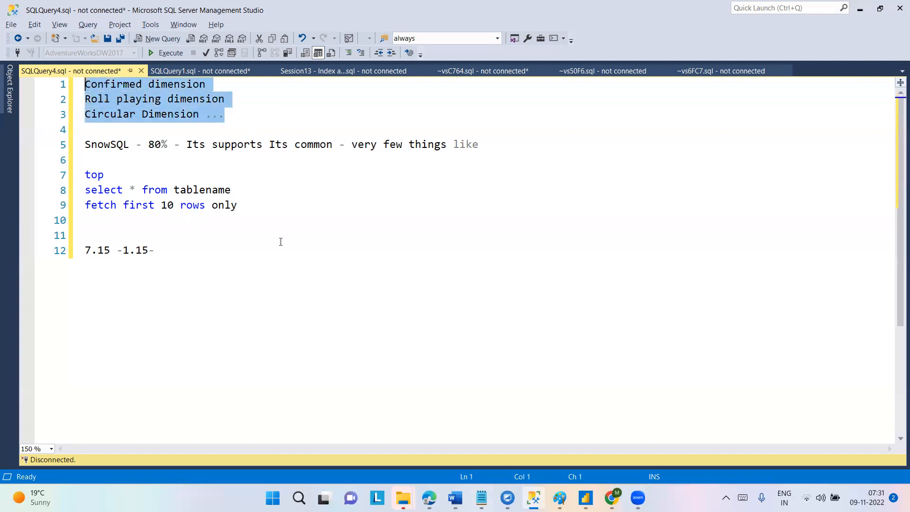
pyautogui.click(281, 242)
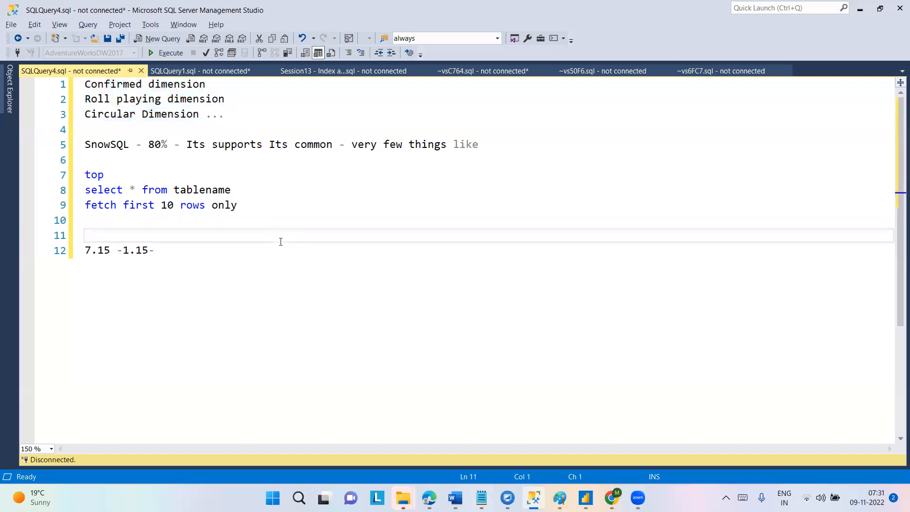
pyautogui.moveTo(586, 497)
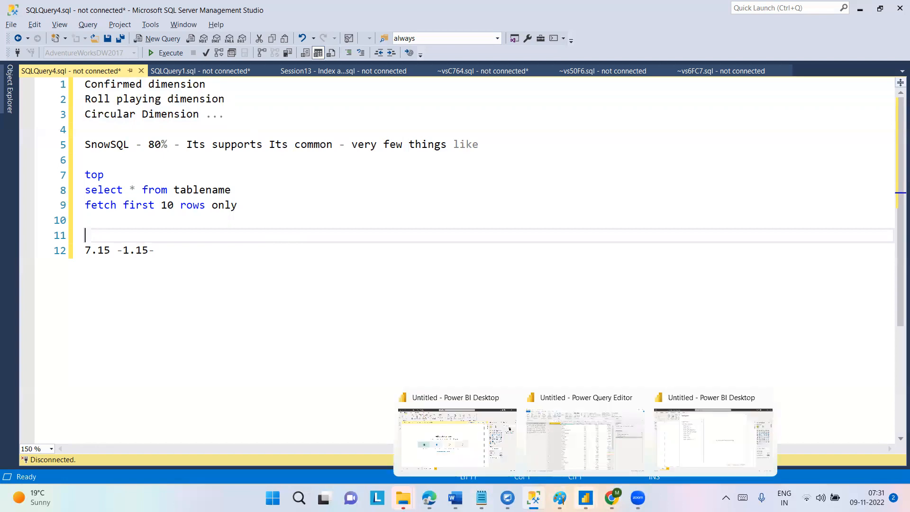
pyautogui.click(689, 443)
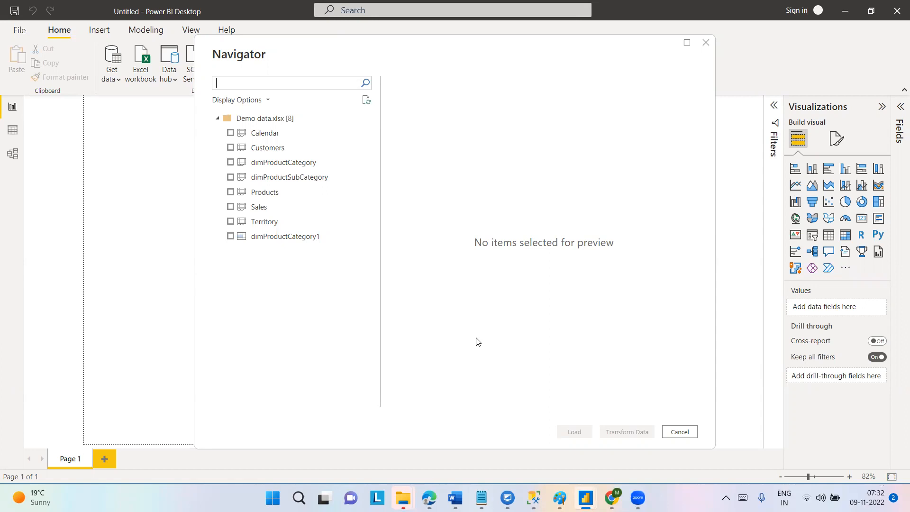
# Reread the first three lines of SQLQuery4.sql in SQL Server Management Studio and switch back to Power BI Desktop's Navigator.
pyautogui.moveTo(534, 498)
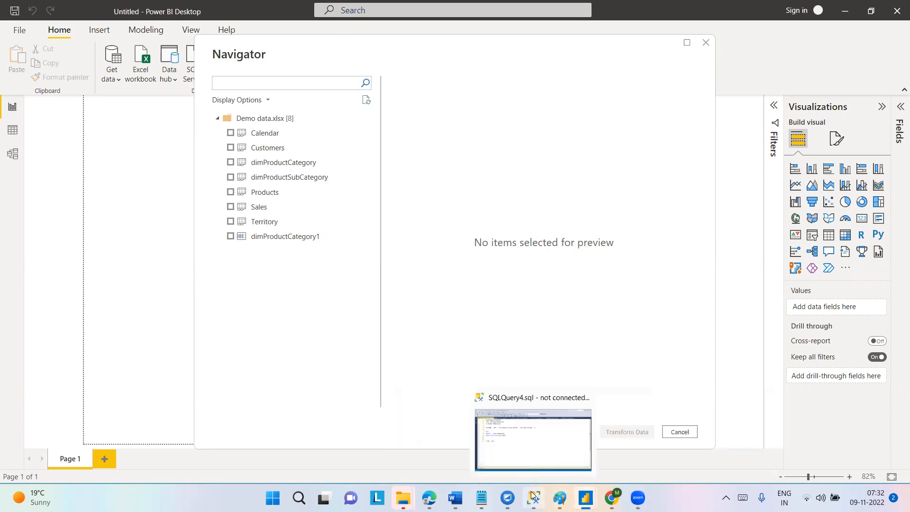
pyautogui.click(520, 404)
pyautogui.click(246, 114)
pyautogui.moveTo(212, 119); pyautogui.dragTo(69, 71)
pyautogui.click(323, 258)
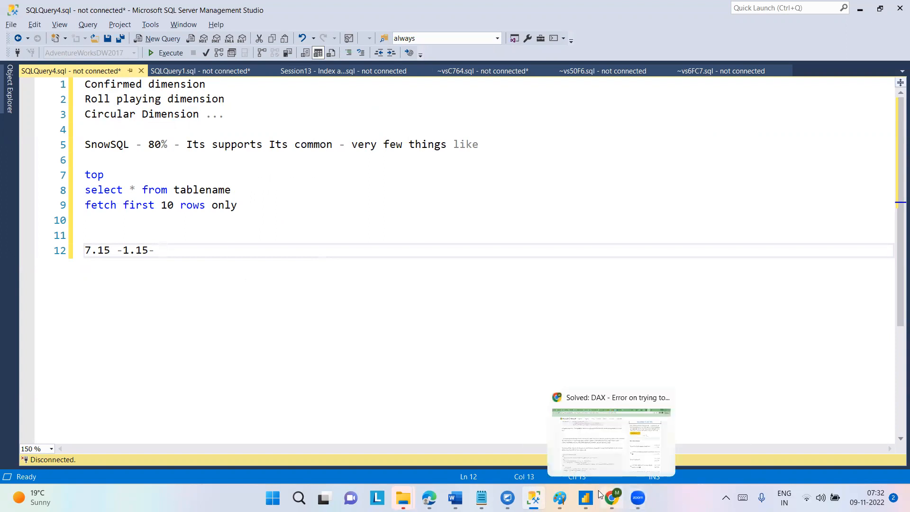
pyautogui.moveTo(586, 498)
pyautogui.click(619, 396)
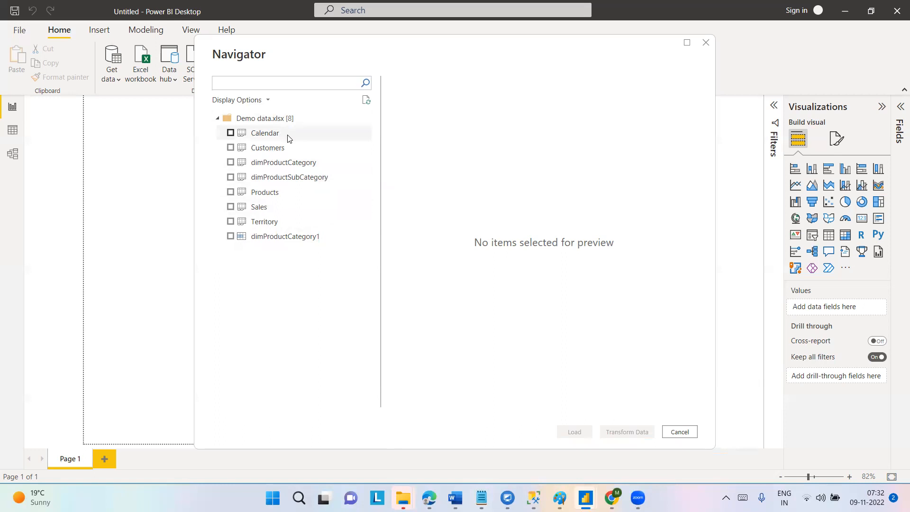
# Select the Calendar, Customers, dimProductCategory, dimProductSubCategory, Products, Sales and Territory sheets for import.
pyautogui.click(231, 134)
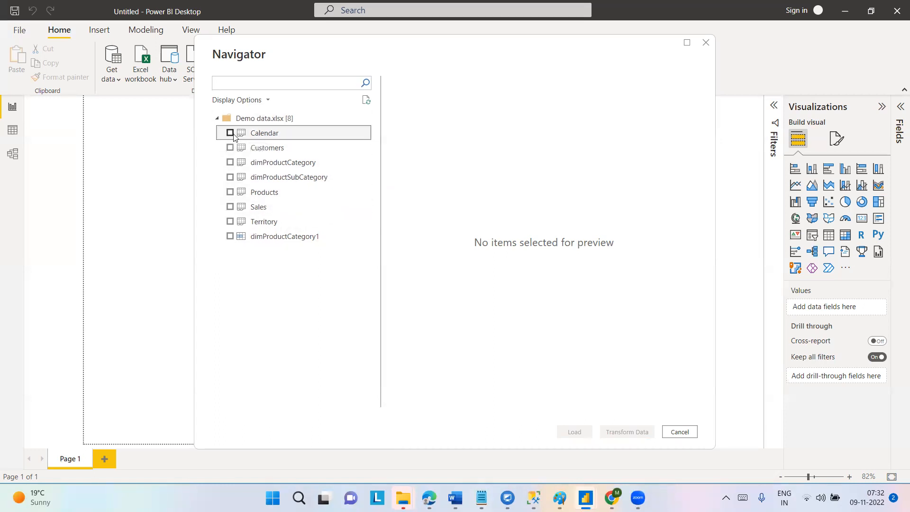
pyautogui.click(233, 152)
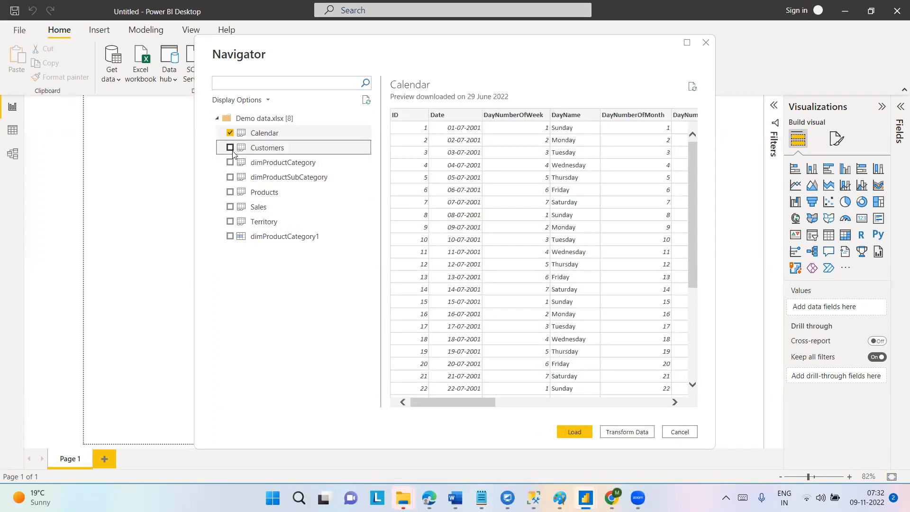
pyautogui.click(230, 149)
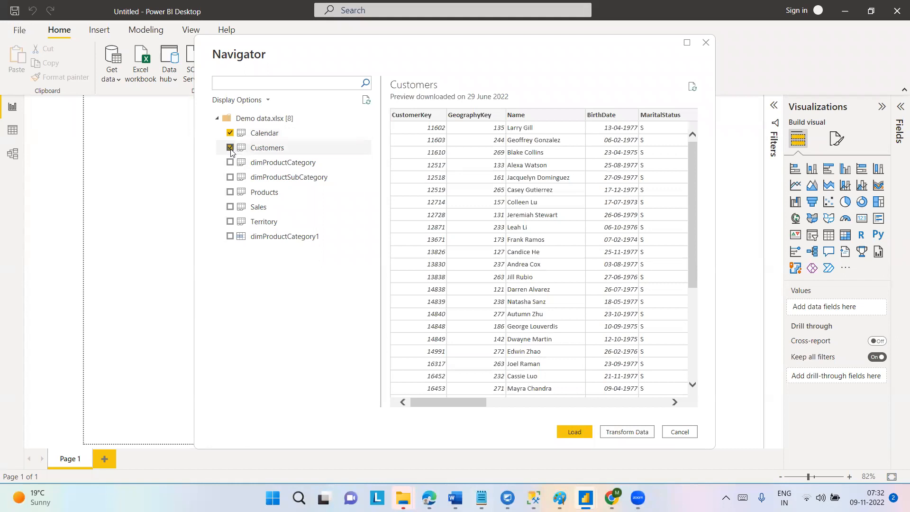
pyautogui.click(231, 163)
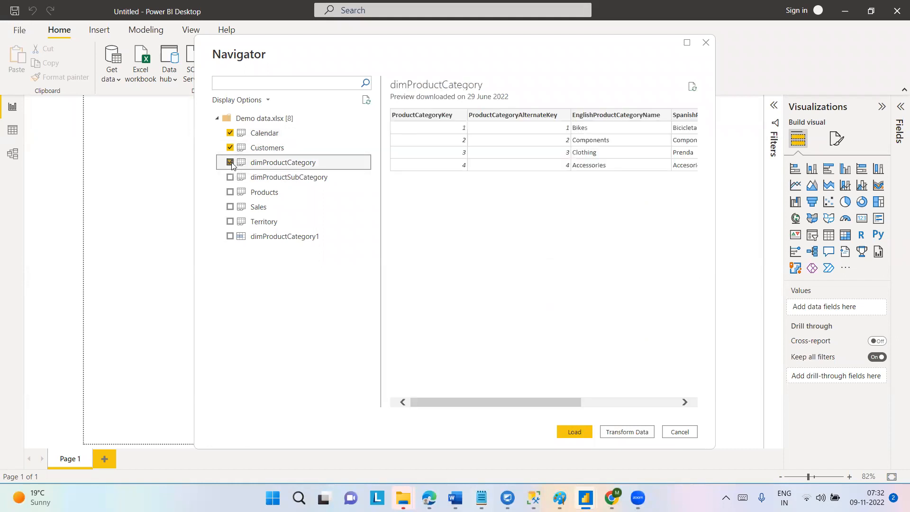
pyautogui.click(230, 177)
pyautogui.click(231, 193)
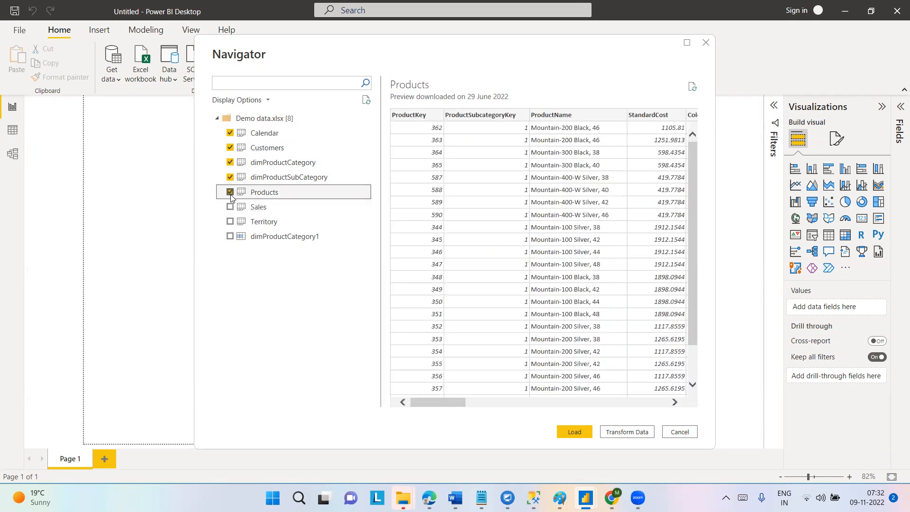
pyautogui.moveTo(449, 401); pyautogui.dragTo(351, 416)
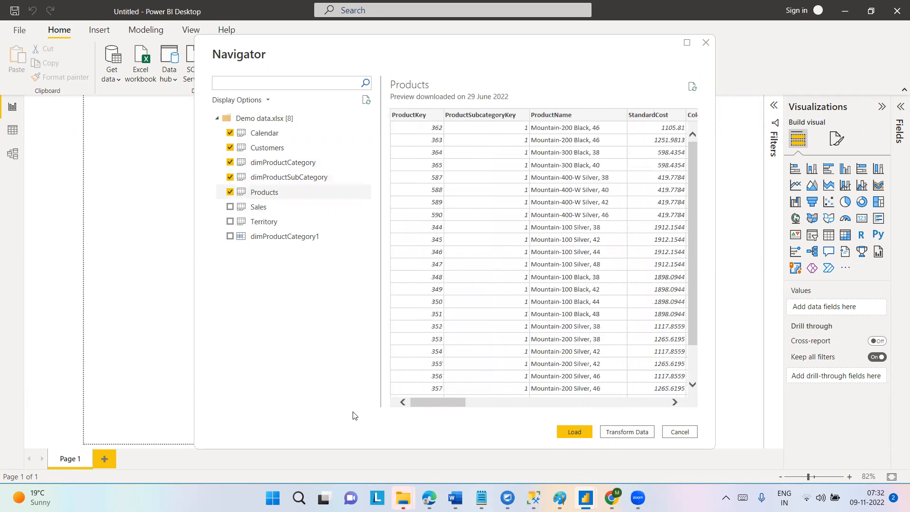
pyautogui.click(231, 208)
pyautogui.click(231, 221)
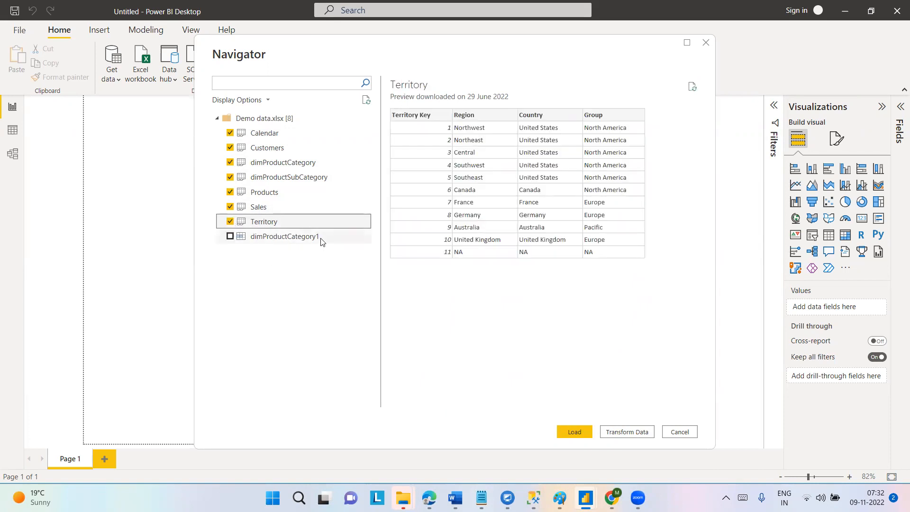
# Compare the previews of dimProductCategory1 and dimProductCategory, and load the selected sheets without dimProductCategory1.
pyautogui.click(289, 238)
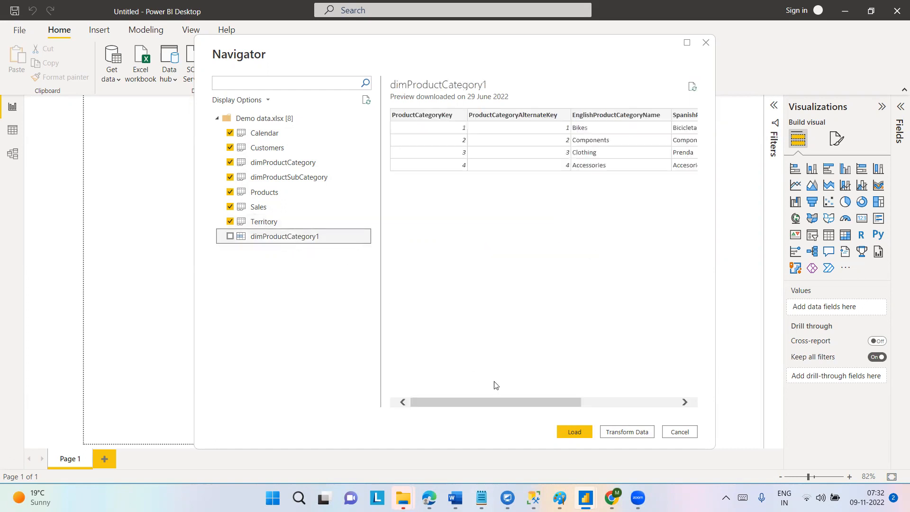
pyautogui.click(295, 163)
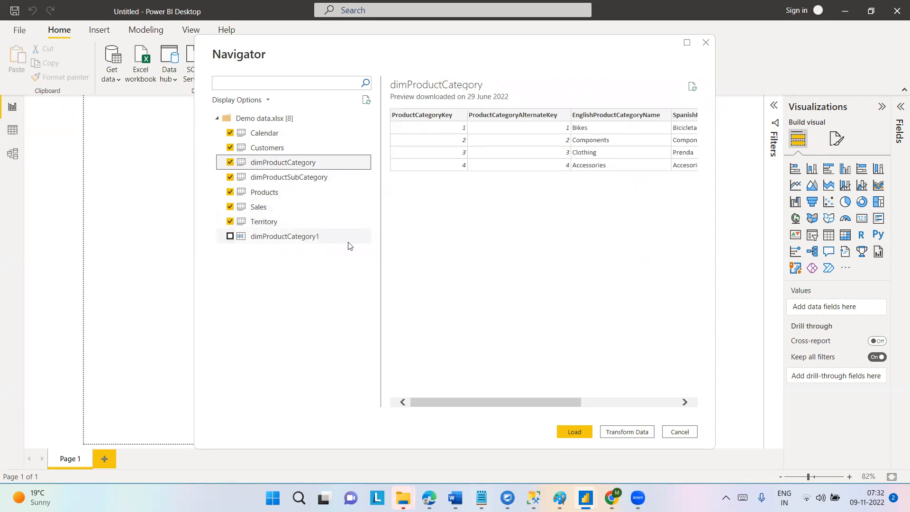
pyautogui.moveTo(588, 491)
pyautogui.click(521, 260)
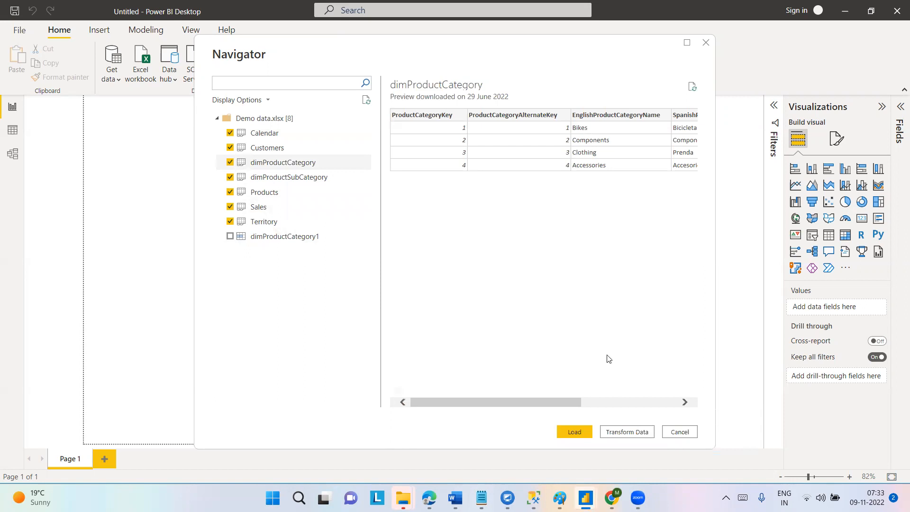
pyautogui.click(584, 432)
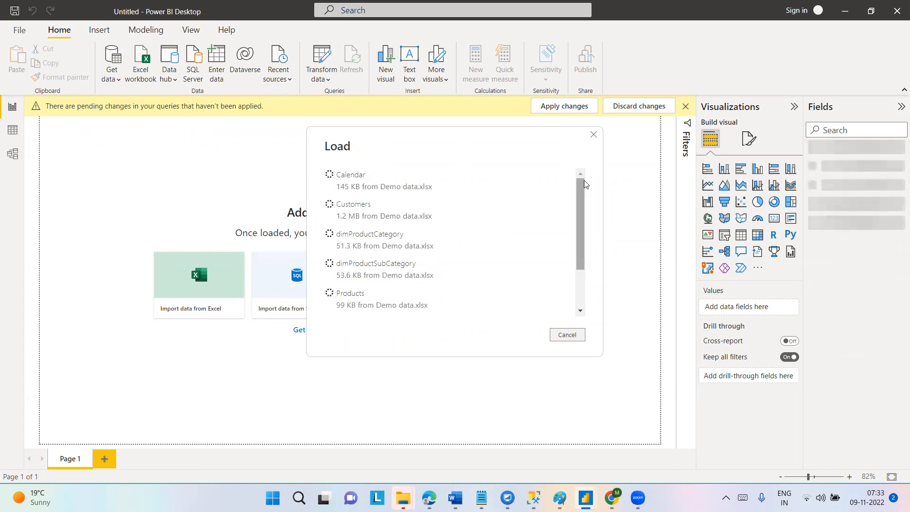
pyautogui.scroll(-2, 588, 261)
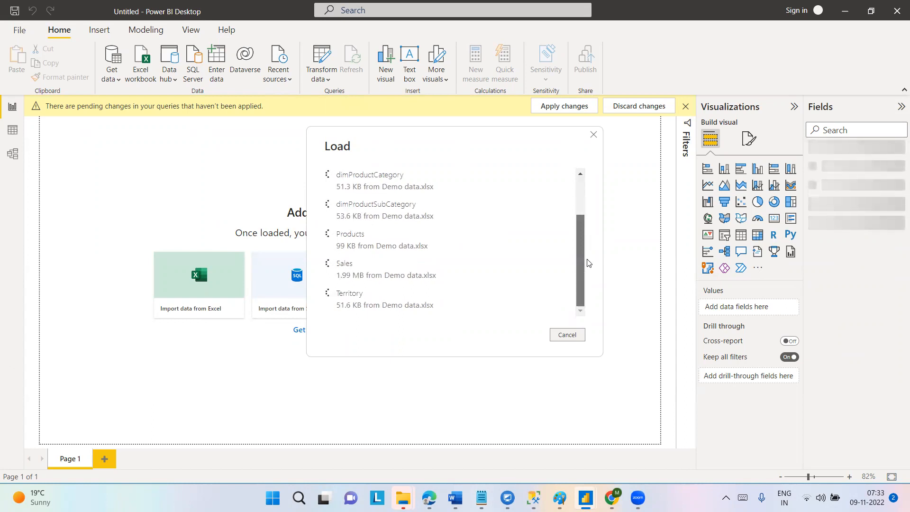
# Review the load results for every imported table and dismiss the load summary.
pyautogui.moveTo(588, 263)
pyautogui.mouseDown()
pyautogui.moveTo(578, 120)
pyautogui.moveTo(573, 256)
pyautogui.mouseUp()
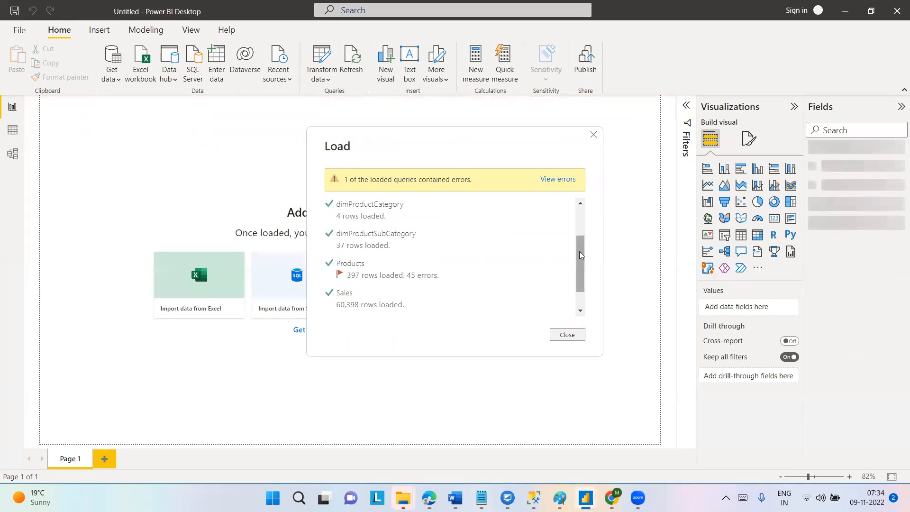
pyautogui.click(580, 215)
pyautogui.moveTo(579, 216); pyautogui.dragTo(579, 277)
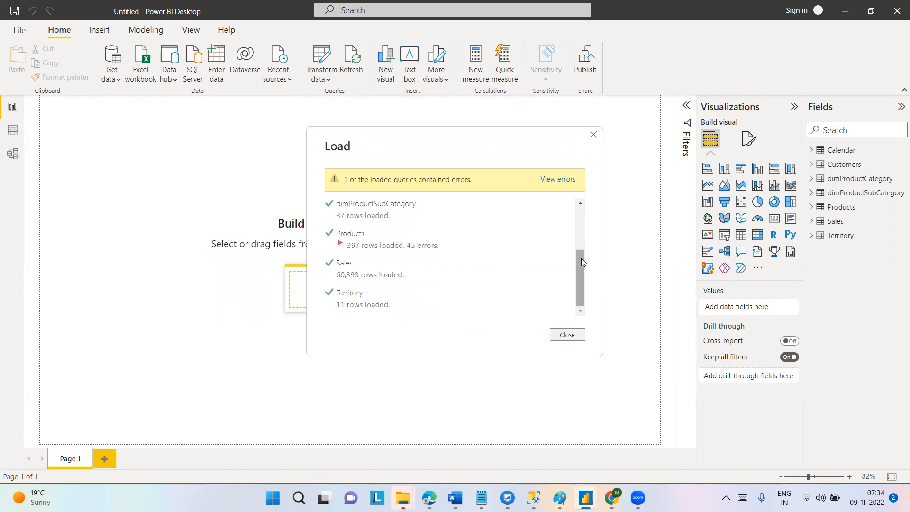
pyautogui.click(566, 335)
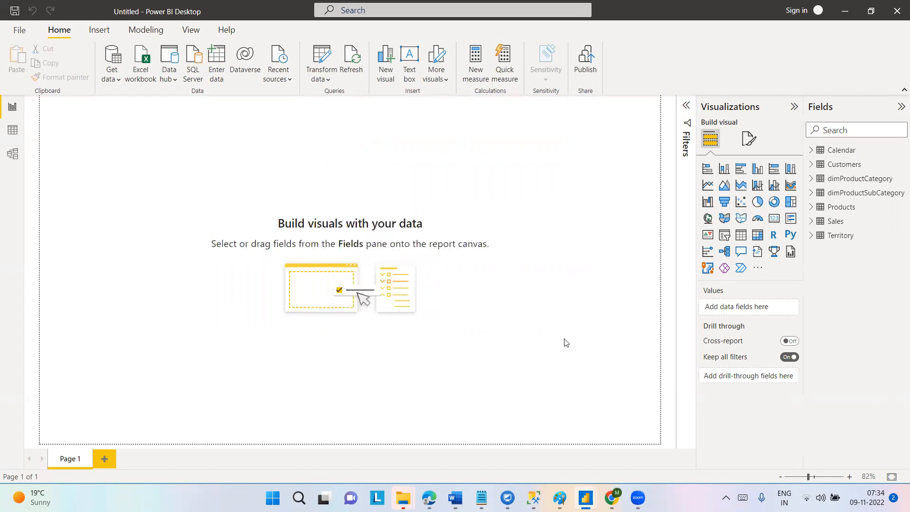
# Show the data model diagram and collapse the Properties and Fields panes to enlarge the canvas.
pyautogui.click(13, 154)
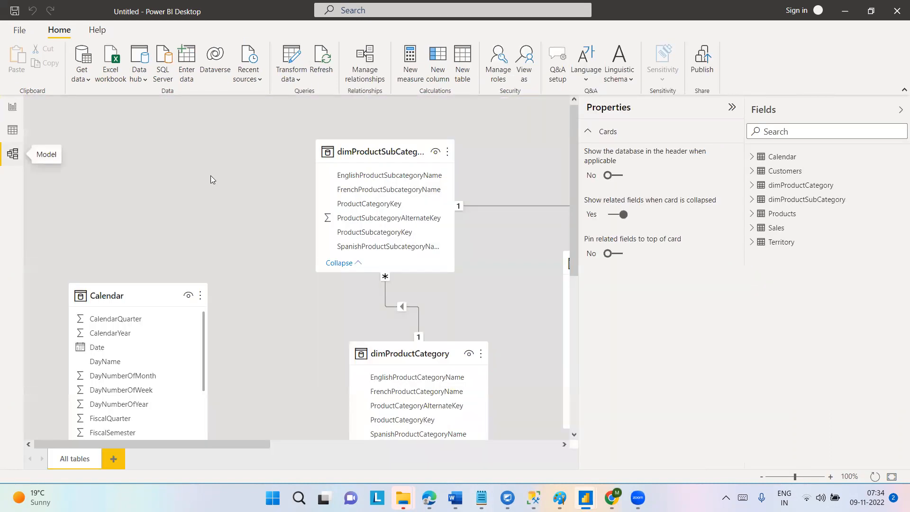
pyautogui.click(732, 107)
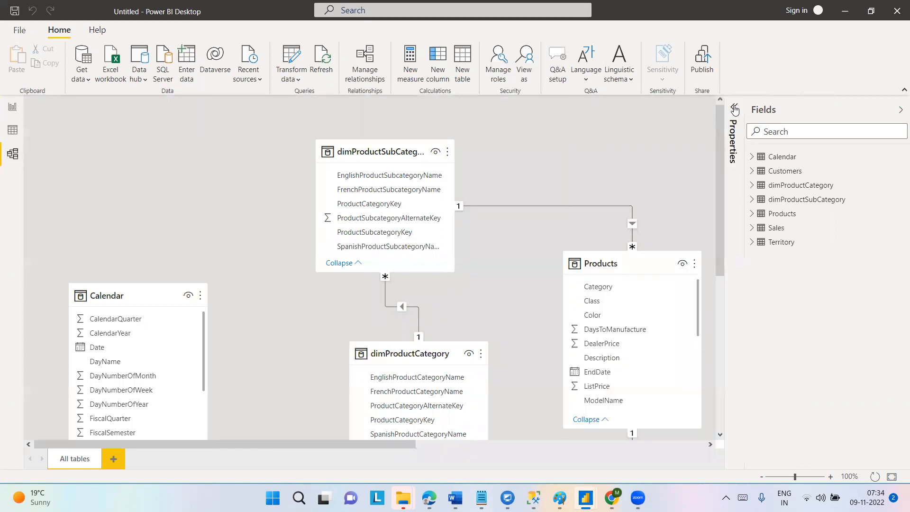
pyautogui.click(895, 106)
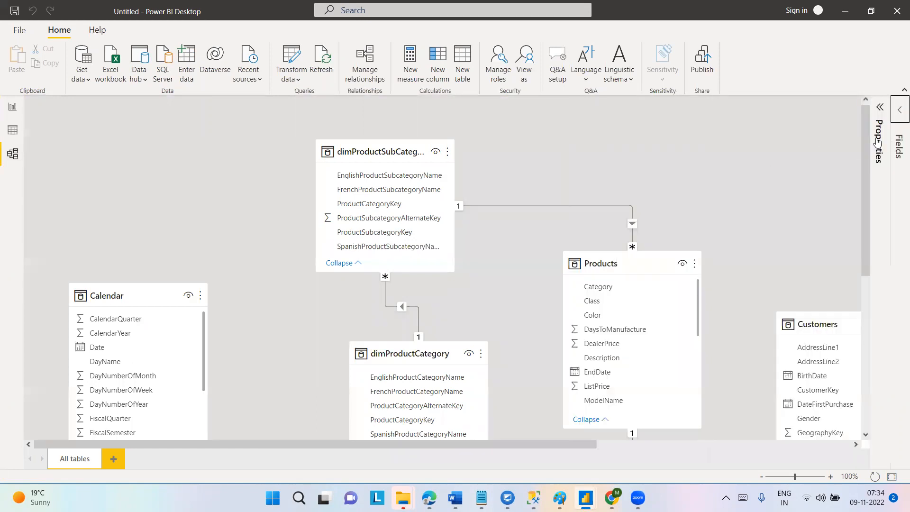
# Check the relationship between dimProductSubCategory and dimProductCategory, and place dimProductCategory to the left of dimProductSubCategory in the diagram.
pyautogui.moveTo(864, 144); pyautogui.dragTo(866, 162)
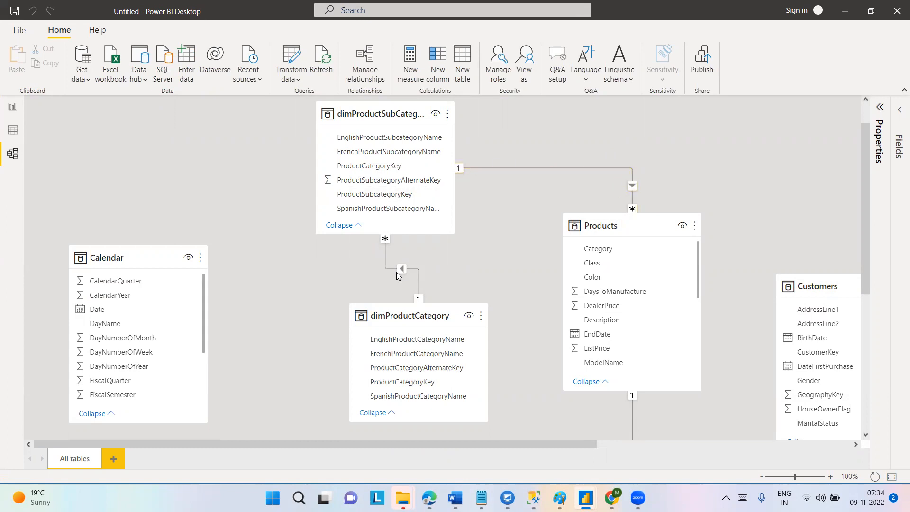
pyautogui.moveTo(864, 178)
pyautogui.mouseDown()
pyautogui.moveTo(869, 224)
pyautogui.moveTo(868, 189)
pyautogui.mouseUp()
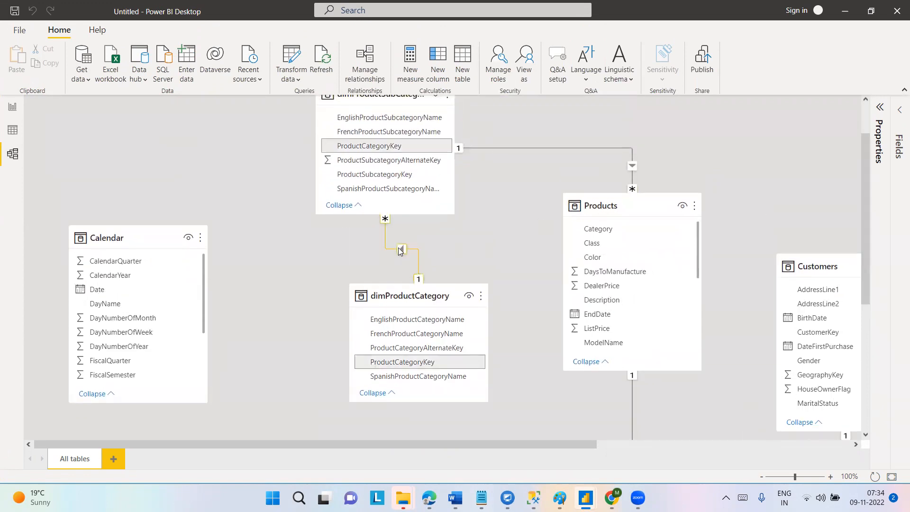
pyautogui.moveTo(865, 206); pyautogui.dragTo(865, 184)
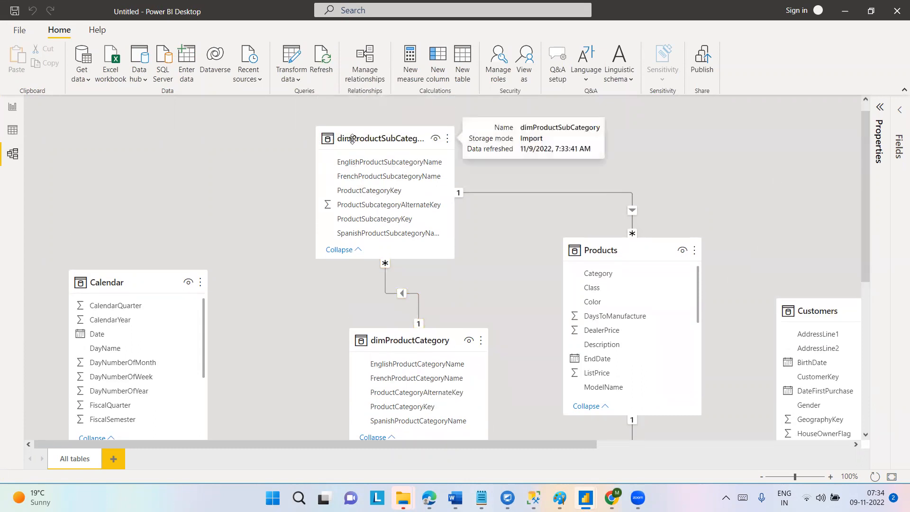
pyautogui.click(377, 337)
pyautogui.moveTo(377, 337); pyautogui.dragTo(116, 135)
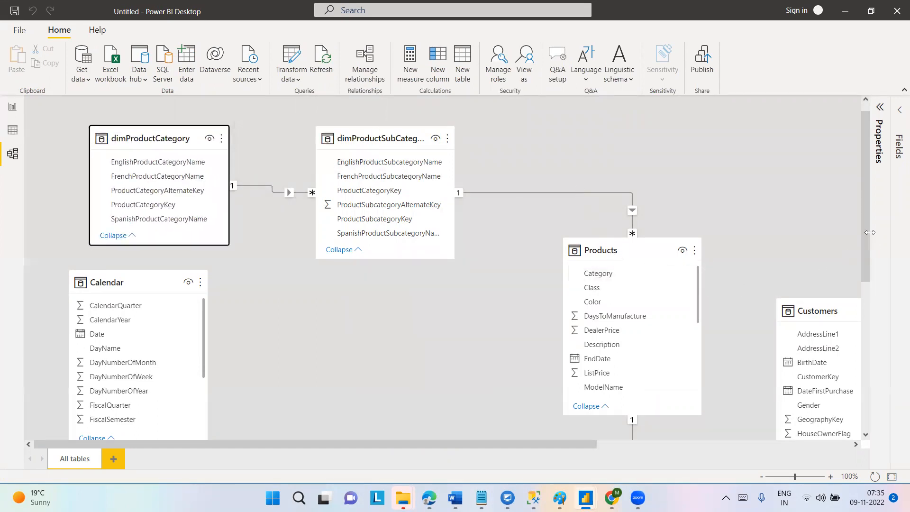
# Arrange the diagram with Sales between Calendar and Products, Customers below Products, and Territory below Calendar.
pyautogui.moveTo(869, 233); pyautogui.dragTo(857, 364)
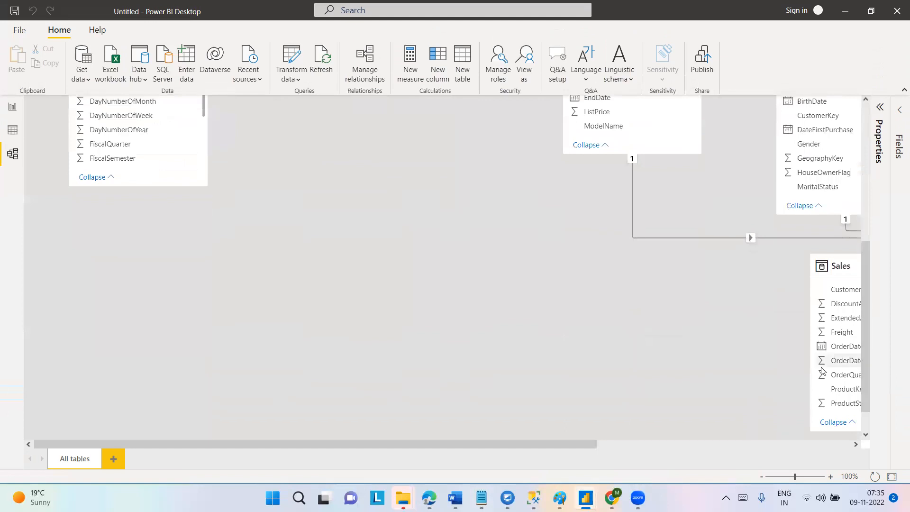
pyautogui.moveTo(832, 260); pyautogui.dragTo(352, 229)
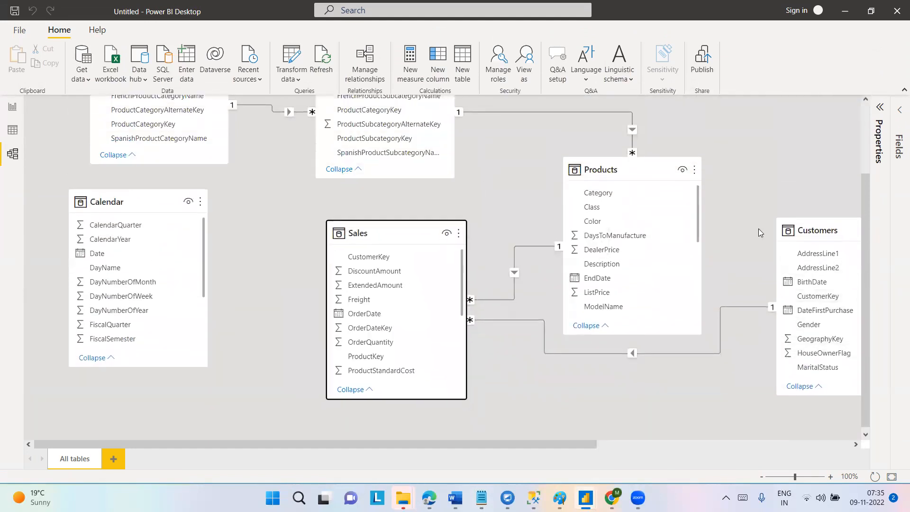
pyautogui.moveTo(797, 227); pyautogui.dragTo(561, 414)
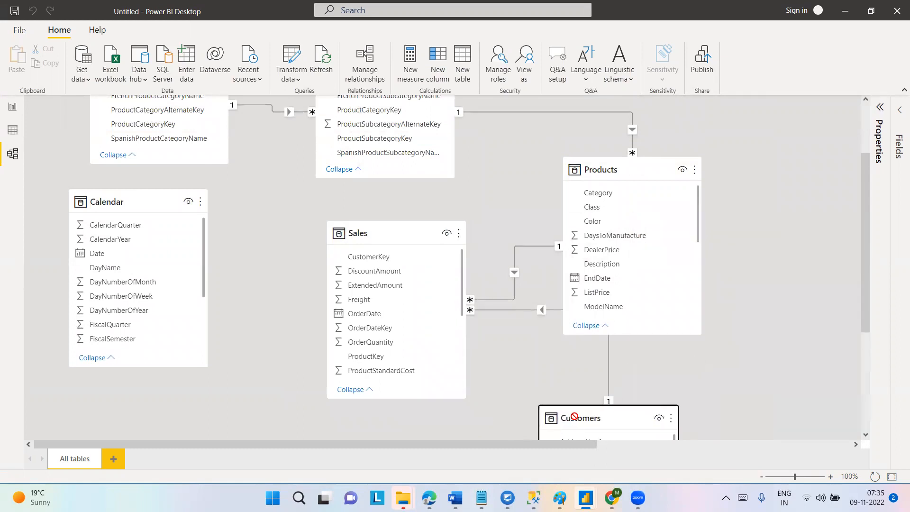
pyautogui.moveTo(531, 444); pyautogui.dragTo(785, 444)
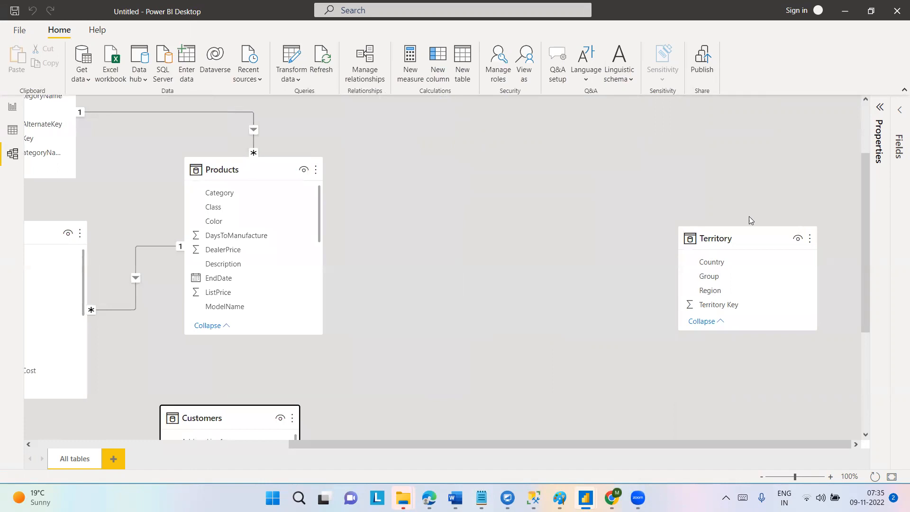
pyautogui.moveTo(746, 235); pyautogui.dragTo(177, 405)
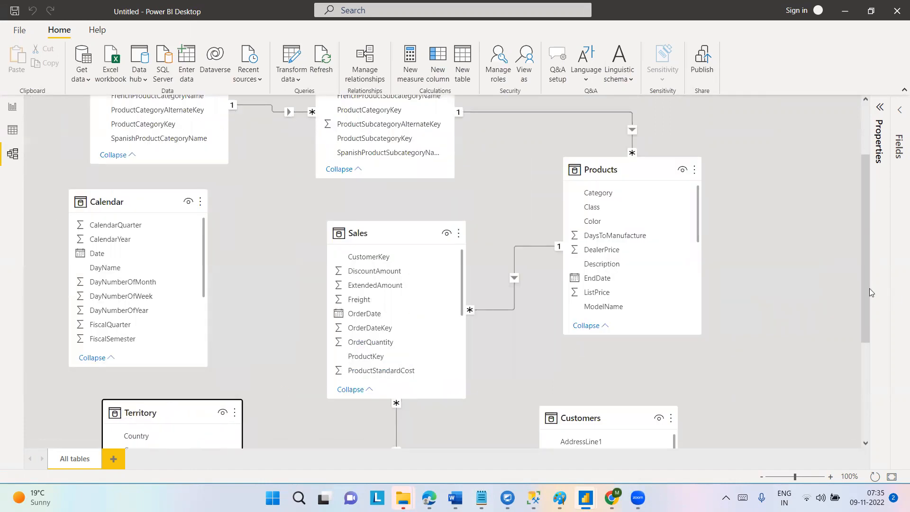
# Shift dimProductSubCategory slightly to the right and Sales slightly down in the diagram.
pyautogui.scroll(2, 866, 246)
pyautogui.moveTo(388, 148); pyautogui.dragTo(405, 147)
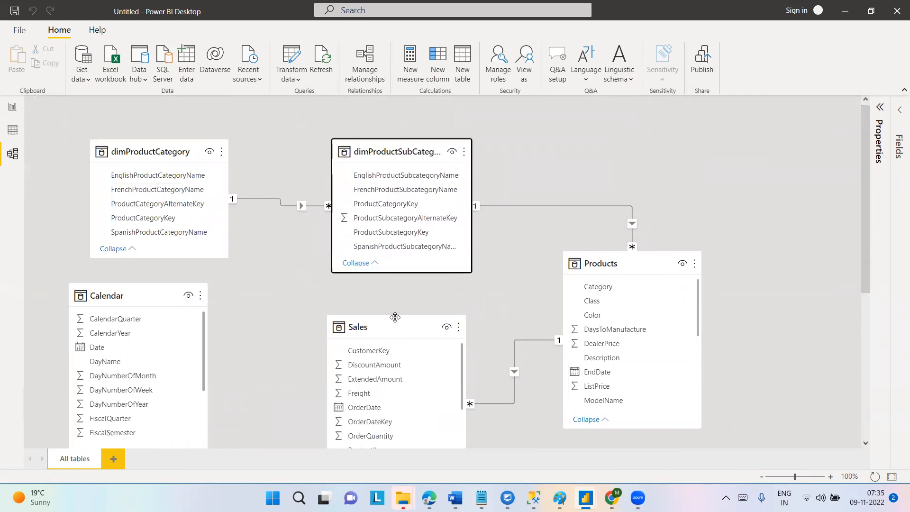
pyautogui.moveTo(386, 325); pyautogui.dragTo(385, 330)
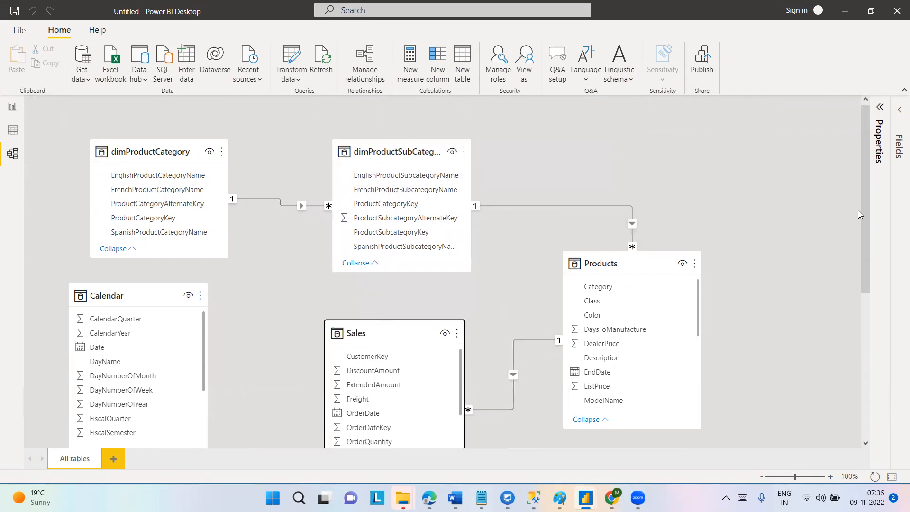
# Inspect the dimProductSubCategory, Products, dimProductCategory and Customers dimension tables and their links in the diagram.
pyautogui.click(397, 151)
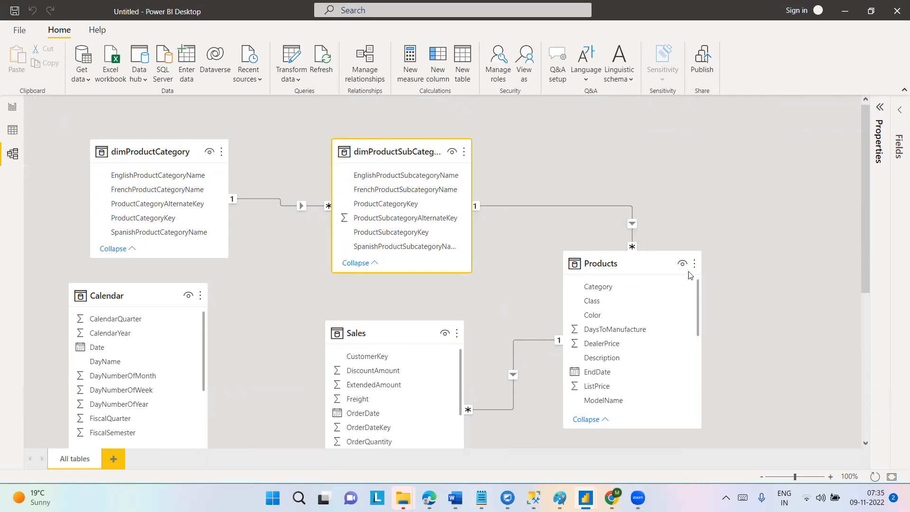
pyautogui.click(637, 264)
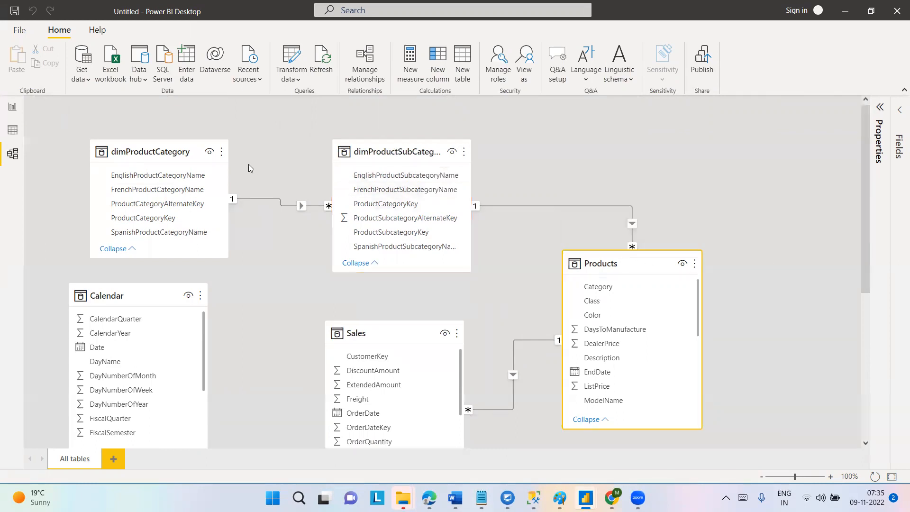
pyautogui.click(156, 152)
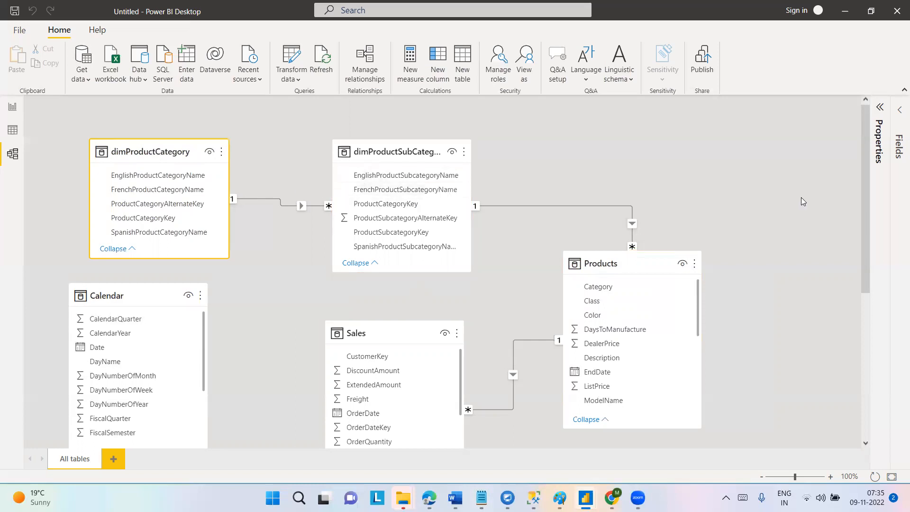
pyautogui.moveTo(862, 203); pyautogui.dragTo(868, 311)
pyautogui.click(601, 318)
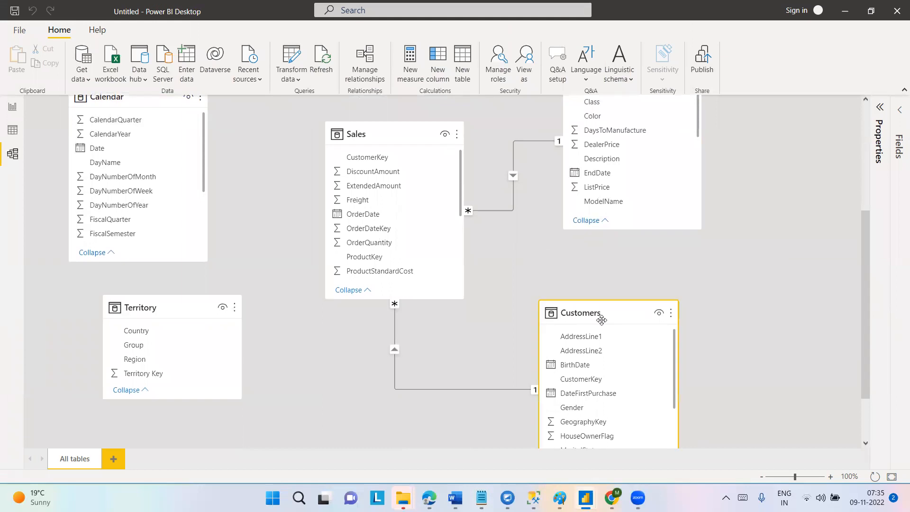
# Examine how Sales is related to Customers through CustomerKey and to Products through ProductKey.
pyautogui.click(384, 132)
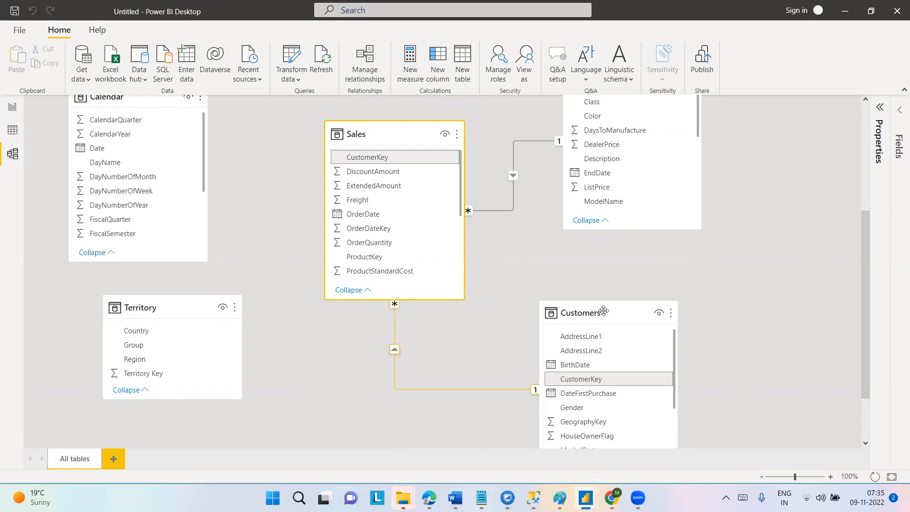
pyautogui.moveTo(864, 311); pyautogui.dragTo(868, 291)
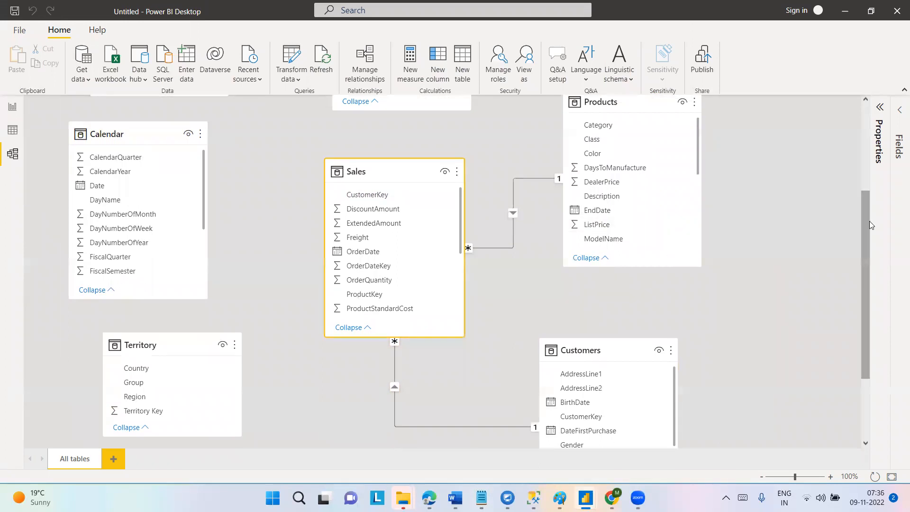
pyautogui.scroll(-2, 869, 220)
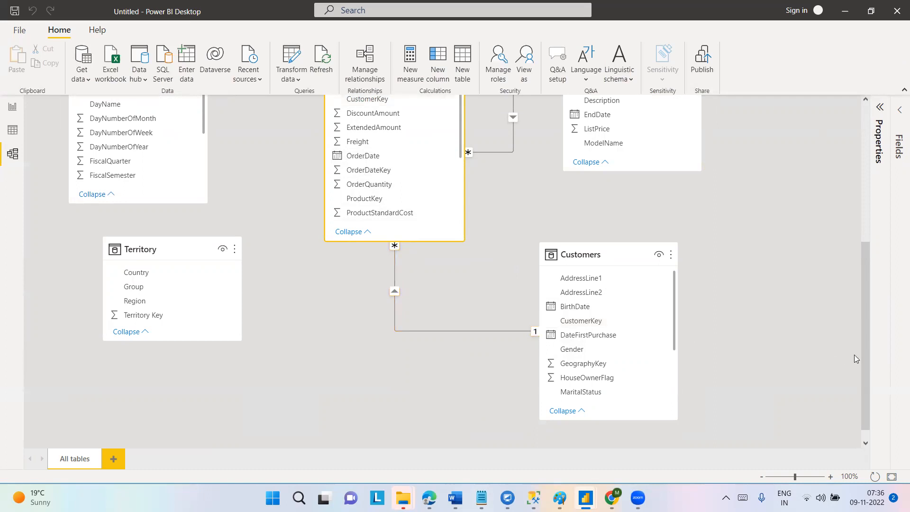
pyautogui.scroll(2, 867, 357)
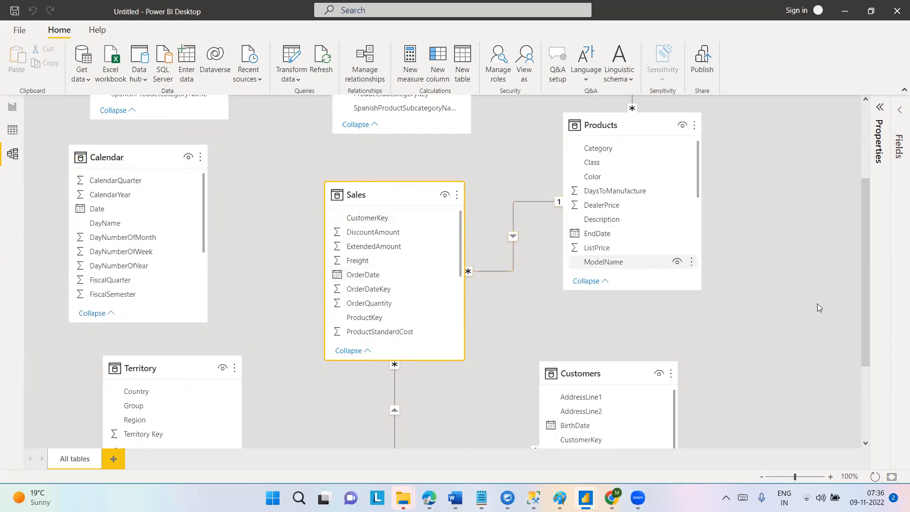
pyautogui.moveTo(865, 280); pyautogui.dragTo(867, 286)
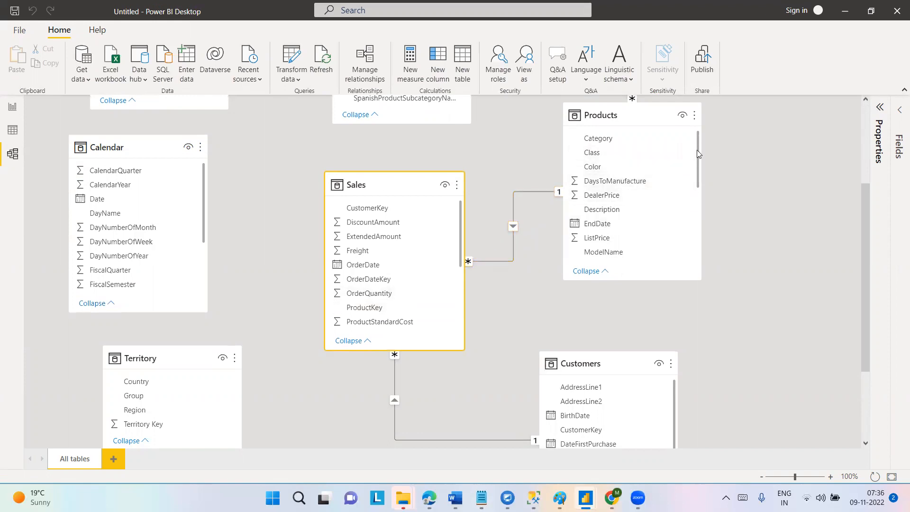
pyautogui.scroll(-3, 695, 190)
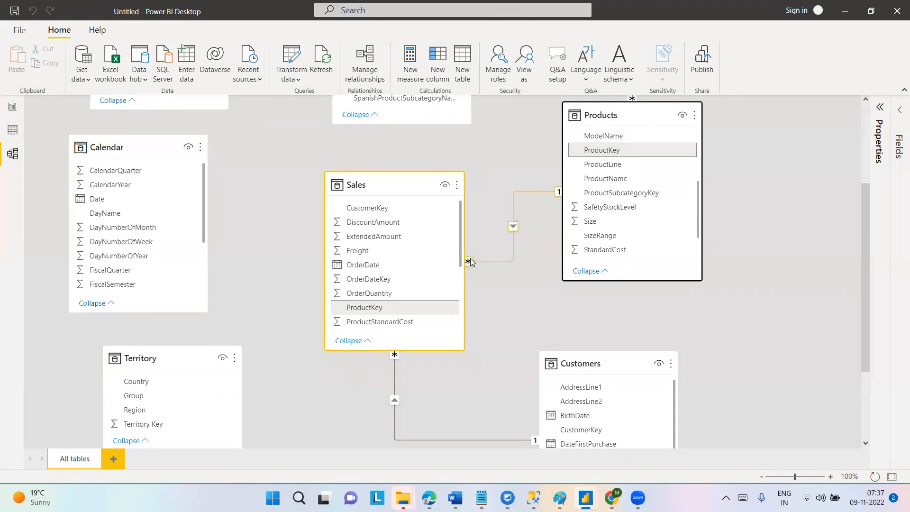
pyautogui.moveTo(869, 266); pyautogui.dragTo(863, 207)
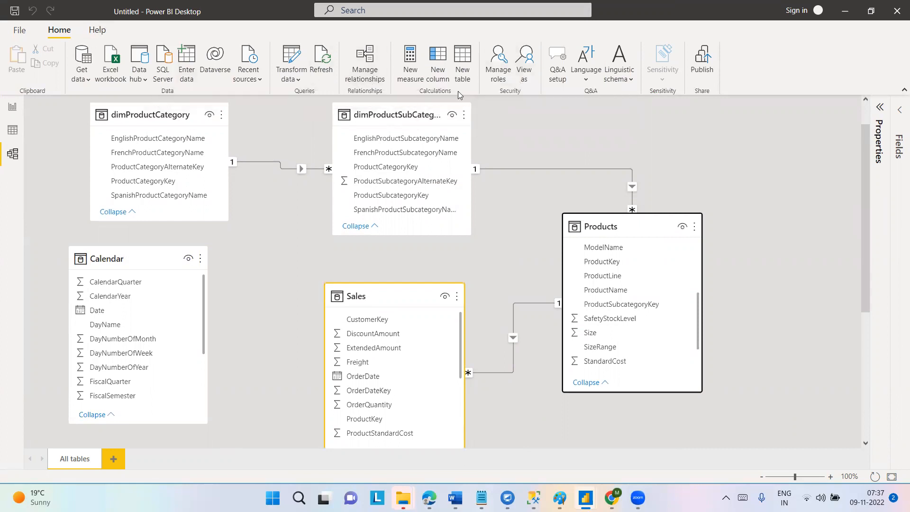
# Review the table and column pairs listed in Manage relationships and close it without changes.
pyautogui.click(371, 64)
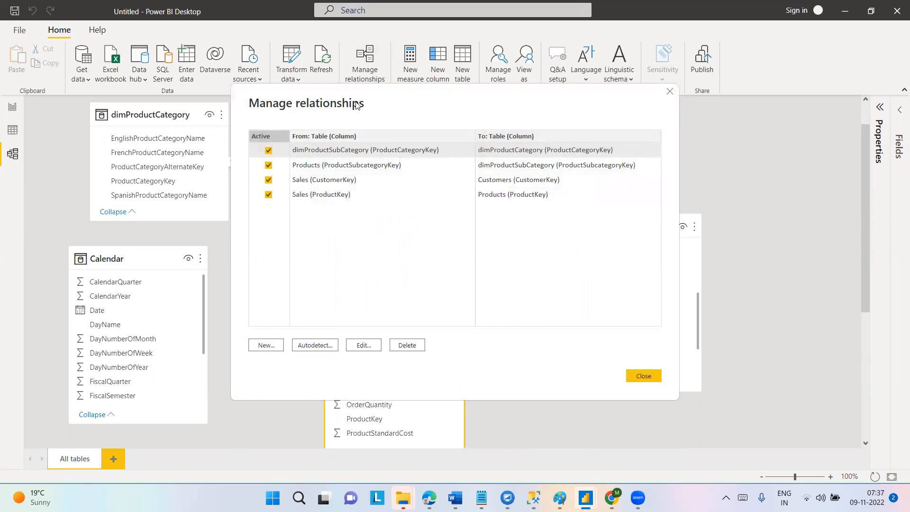
pyautogui.moveTo(392, 97); pyautogui.dragTo(398, 127)
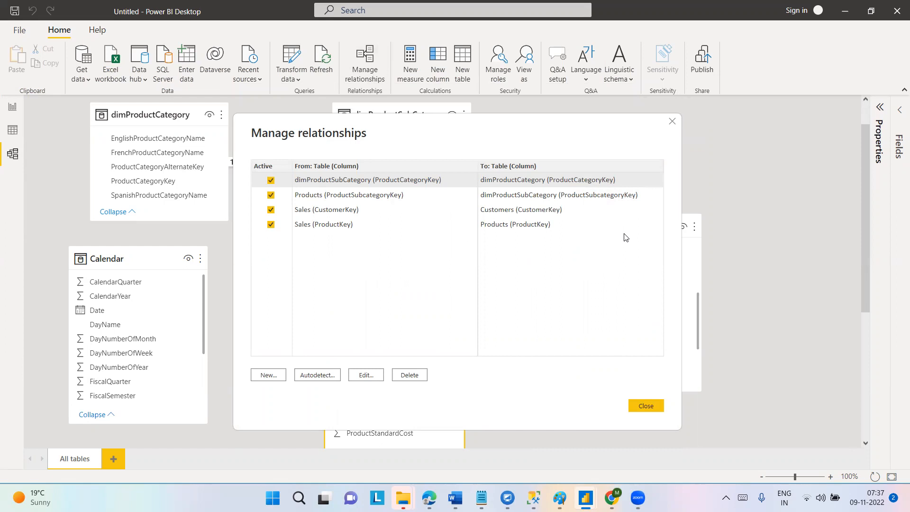
pyautogui.click(403, 195)
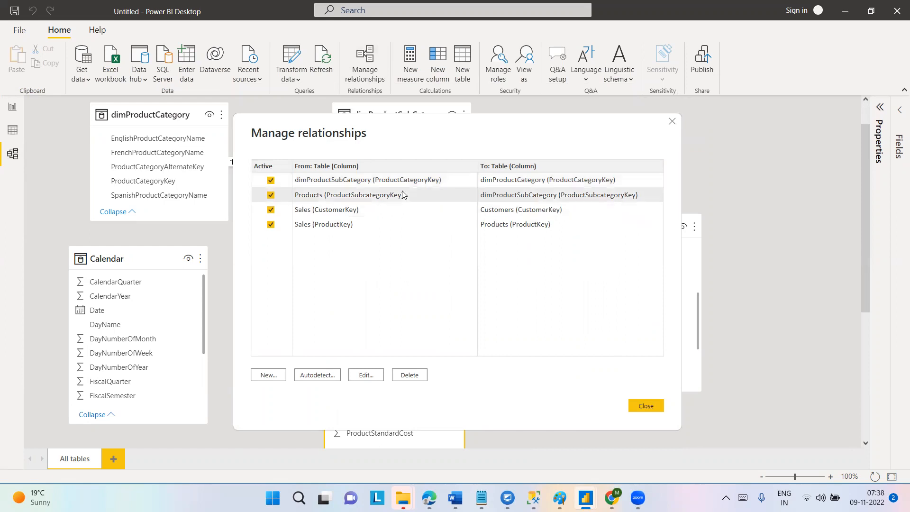
pyautogui.click(357, 212)
pyautogui.click(349, 229)
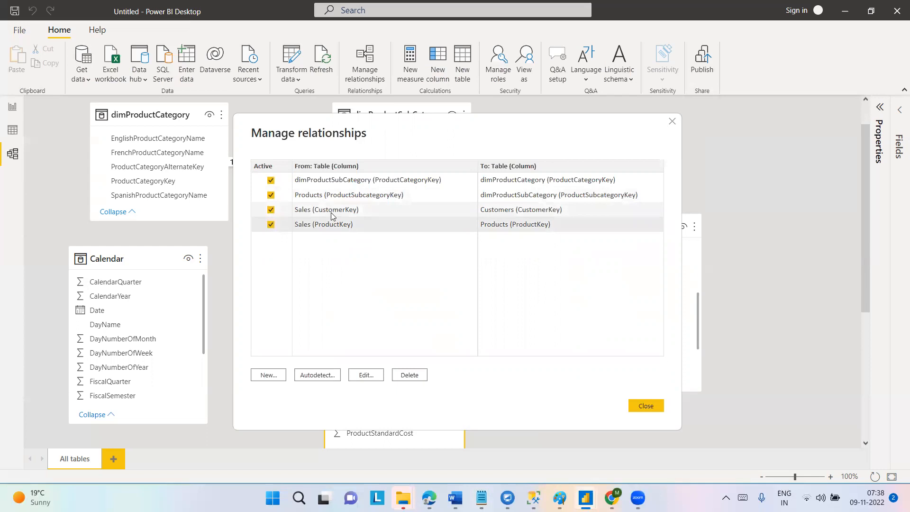
pyautogui.click(331, 213)
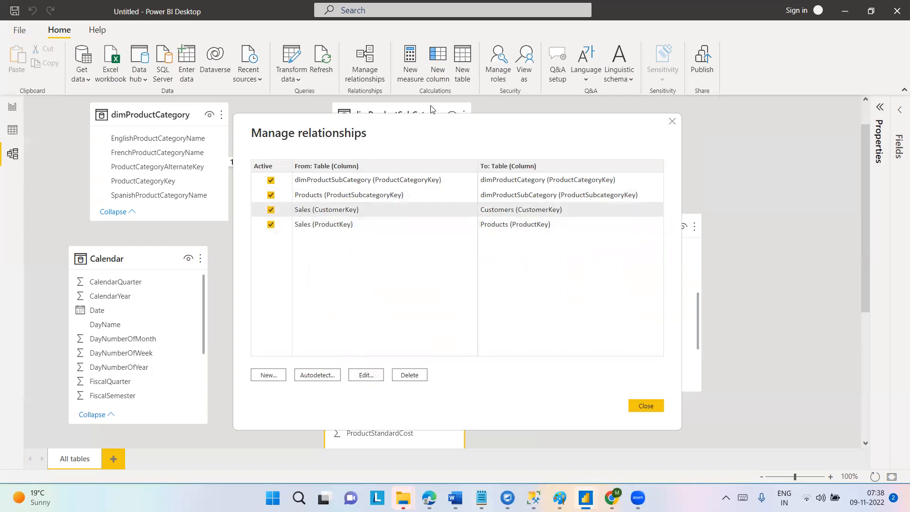
pyautogui.moveTo(390, 137); pyautogui.dragTo(539, 126)
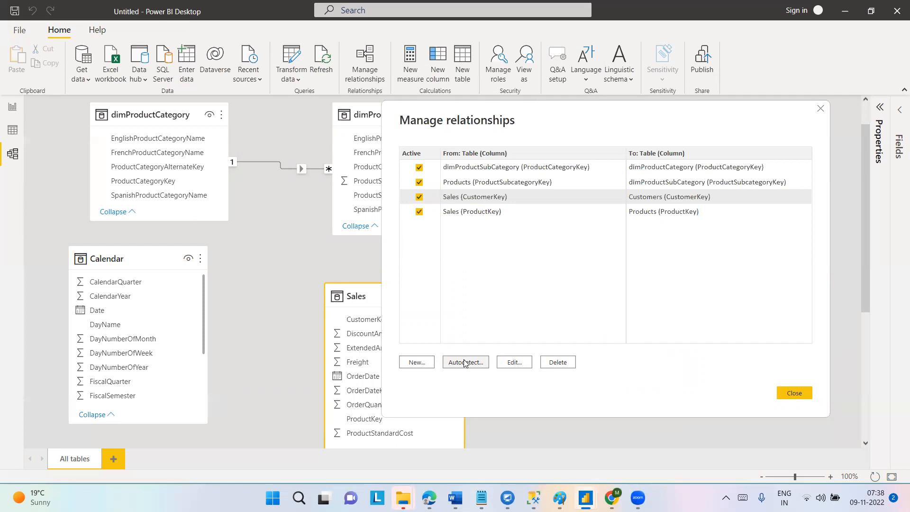
pyautogui.click(821, 109)
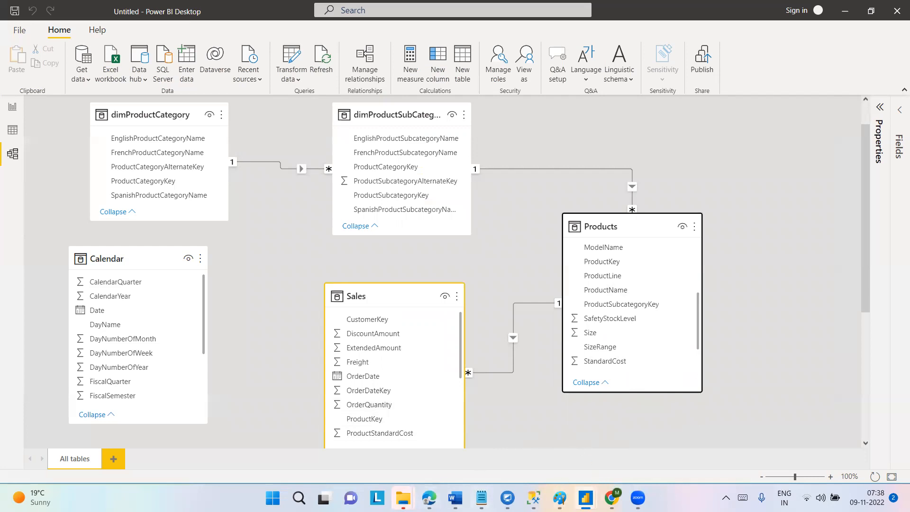
# Check the Demo data workbook in the training Material folder and return to the model diagram in Power BI Desktop.
pyautogui.moveTo(402, 498)
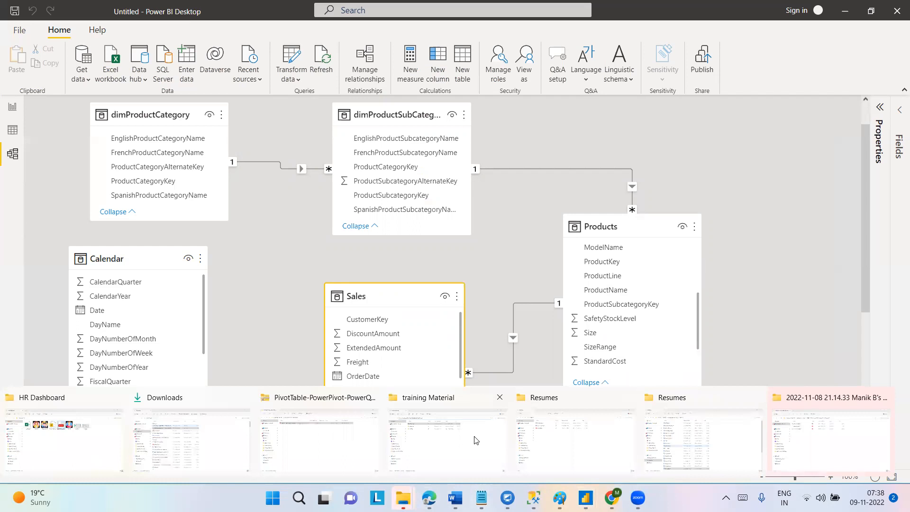
pyautogui.click(453, 436)
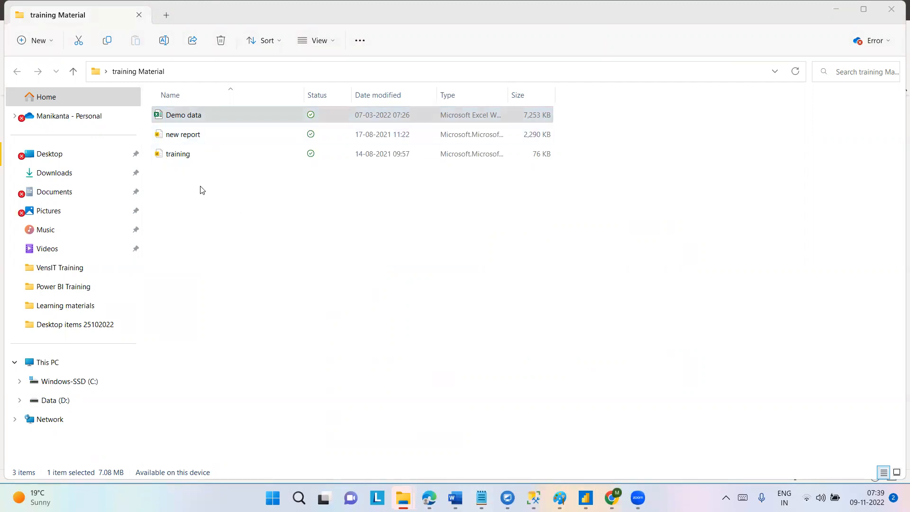
pyautogui.moveTo(586, 498)
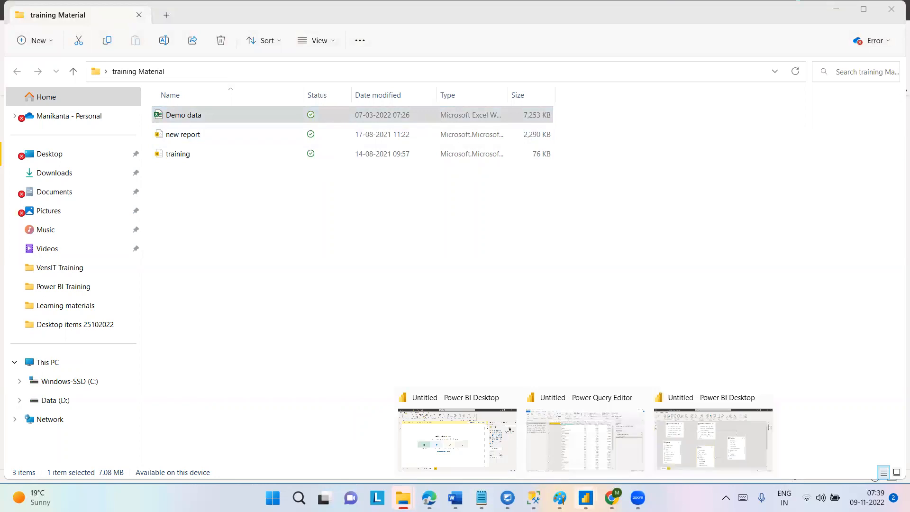
pyautogui.click(676, 448)
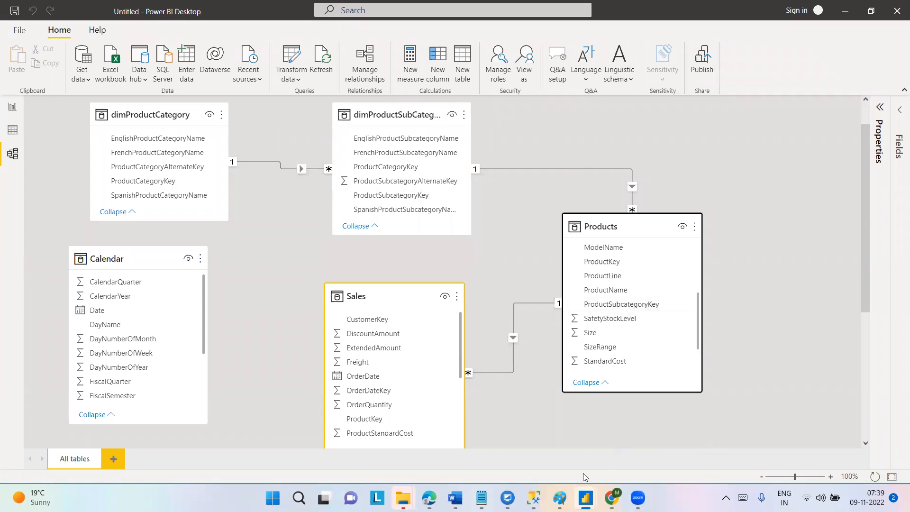
pyautogui.moveTo(403, 498)
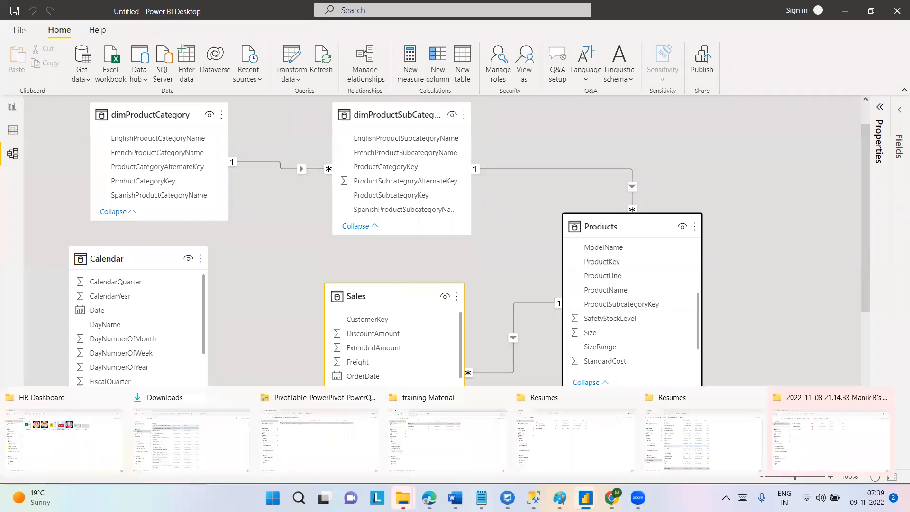
pyautogui.click(444, 432)
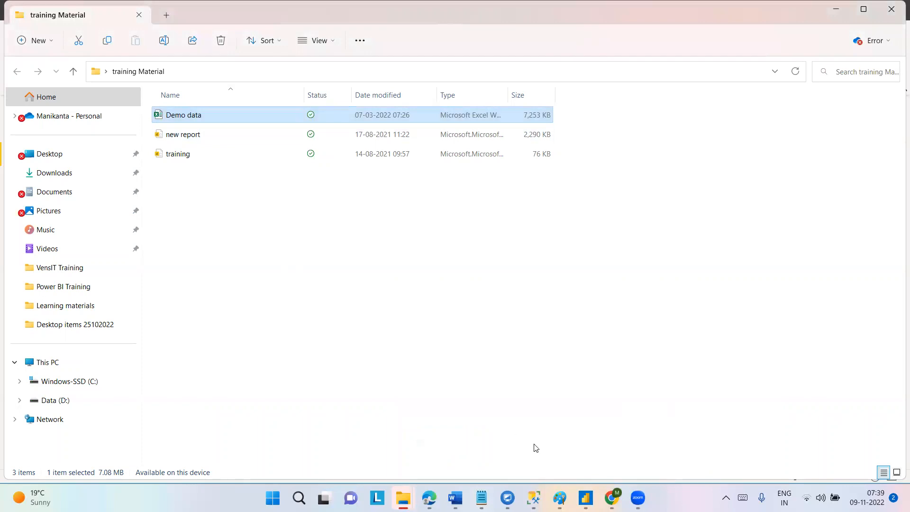
pyautogui.moveTo(533, 497)
pyautogui.moveTo(586, 498)
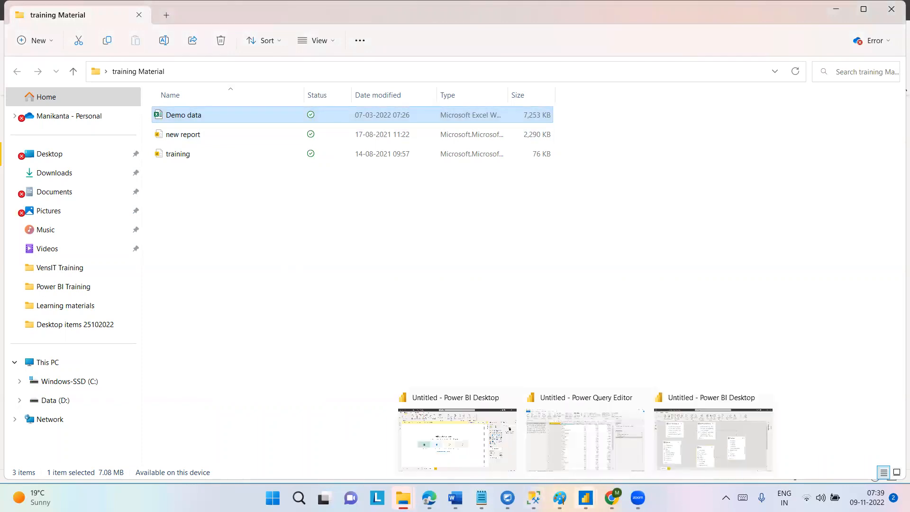
pyautogui.click(712, 441)
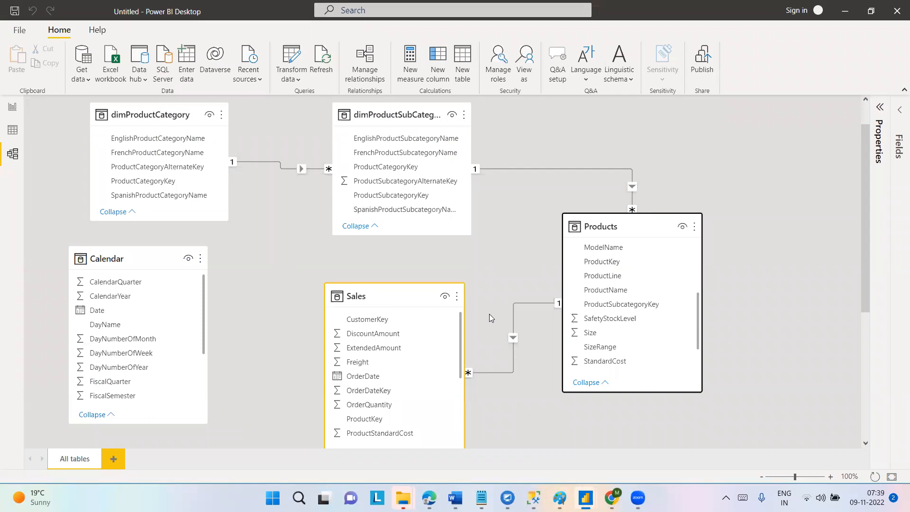
# Trace the product tables in the diagram from dimProductCategory through dimProductSubCategory to Products.
pyautogui.click(147, 113)
pyautogui.click(417, 116)
pyautogui.click(616, 223)
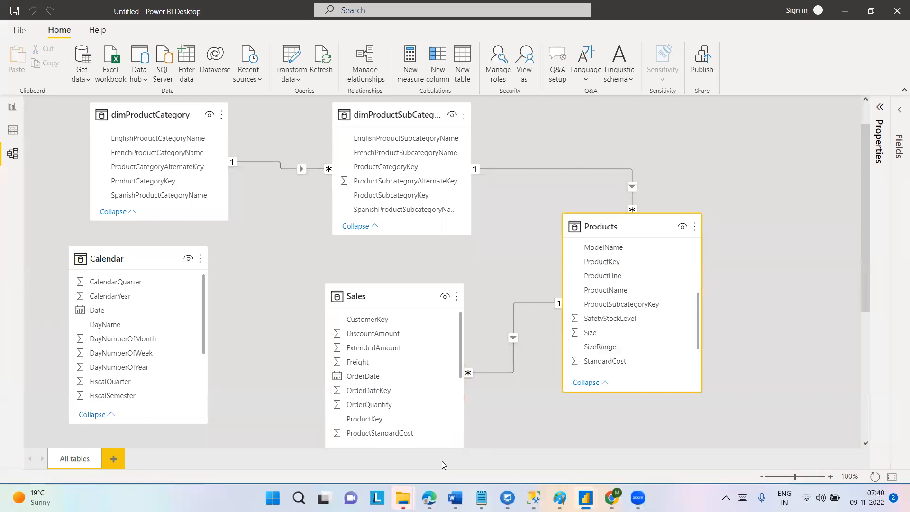
# Open the Demo data workbook from the training Material folder in Excel and switch back to Power BI Desktop.
pyautogui.moveTo(396, 495)
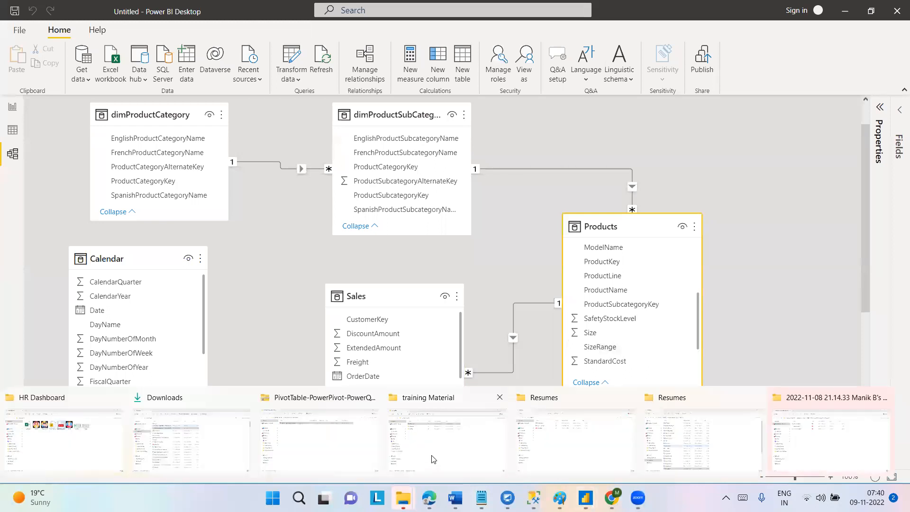
pyautogui.click(433, 456)
pyautogui.doubleClick(186, 118)
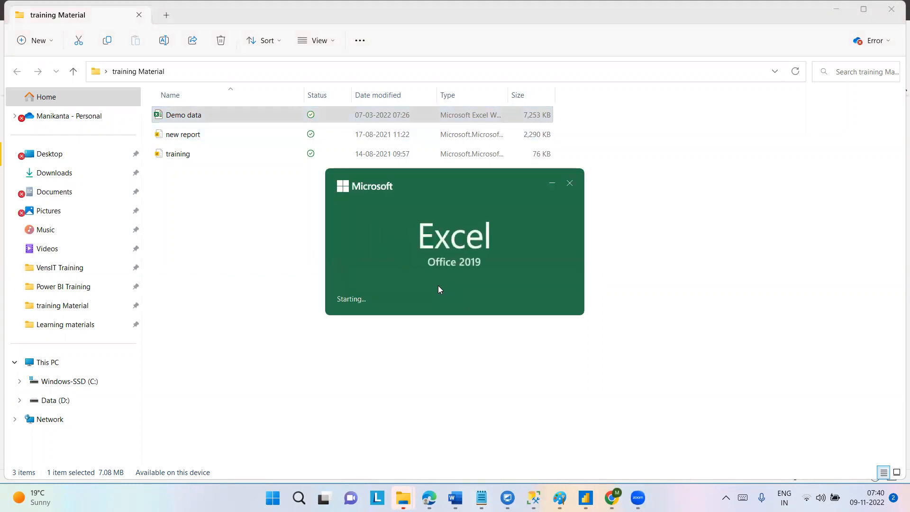
pyautogui.moveTo(584, 496)
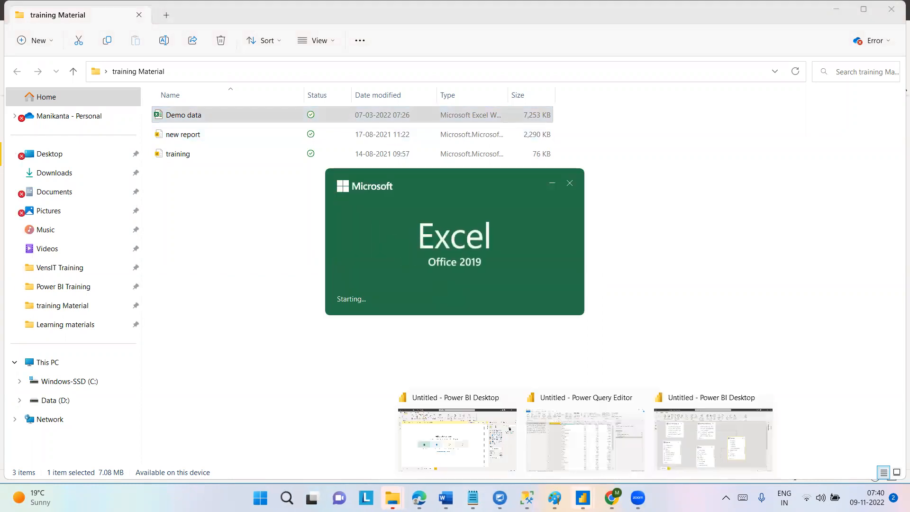
pyautogui.click(697, 427)
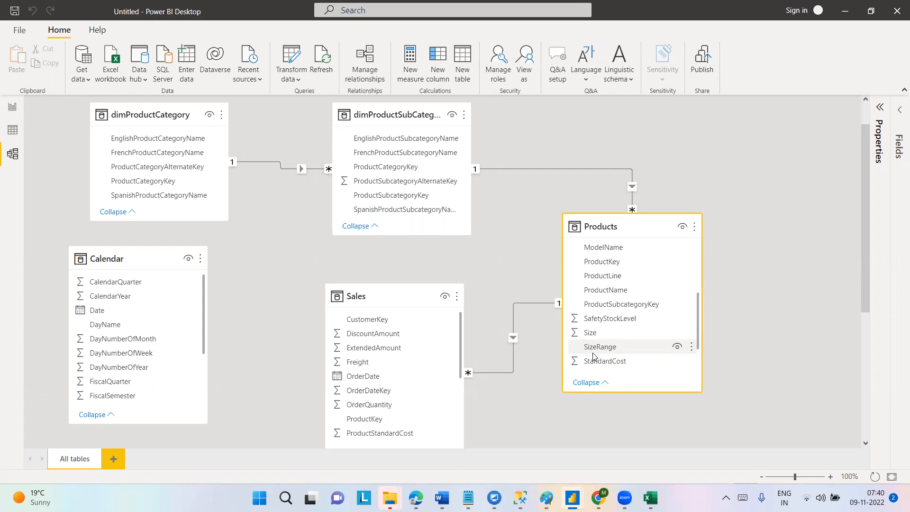
# Compare the relationships listed in Manage relationships with the links in the diagram, closing the list without changes.
pyautogui.click(371, 74)
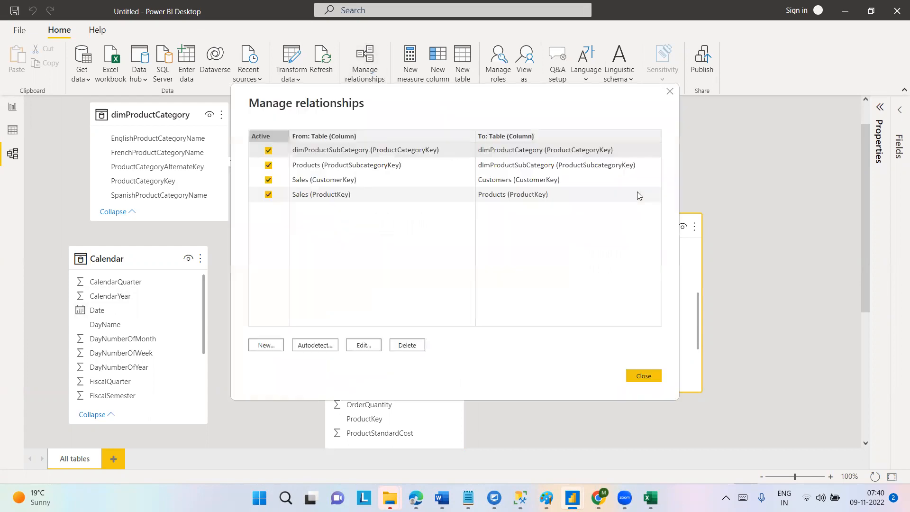
pyautogui.click(670, 92)
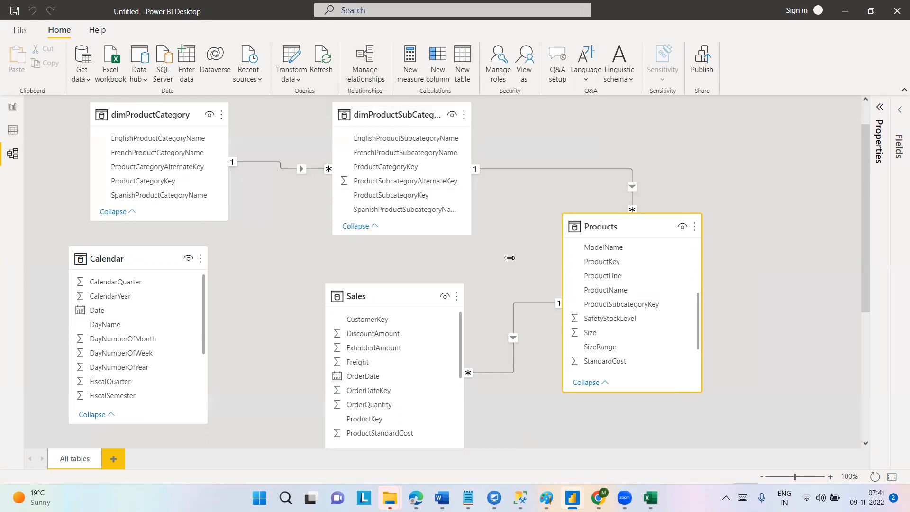
pyautogui.click(365, 62)
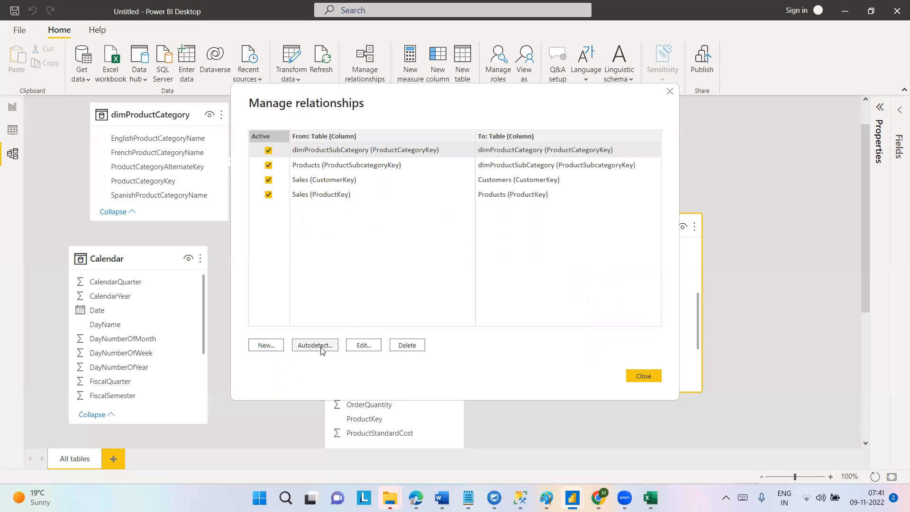
pyautogui.click(669, 93)
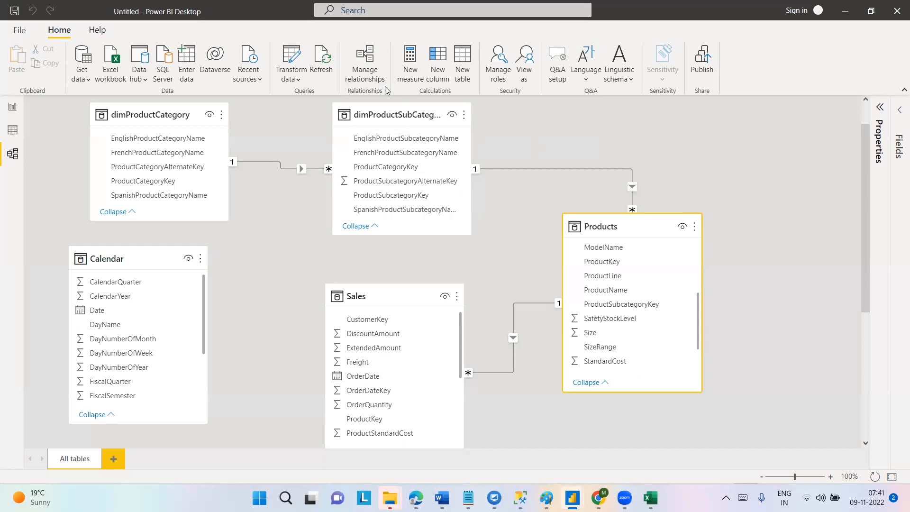
pyautogui.click(363, 62)
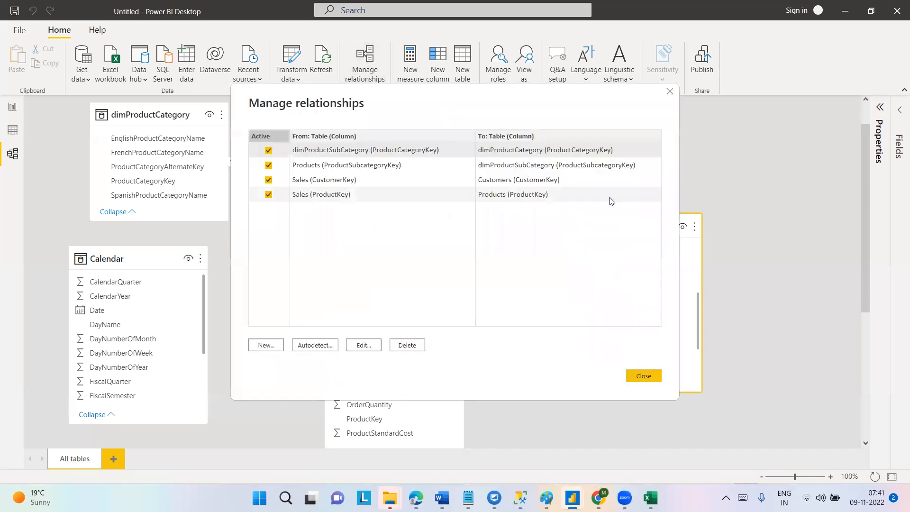
pyautogui.click(670, 90)
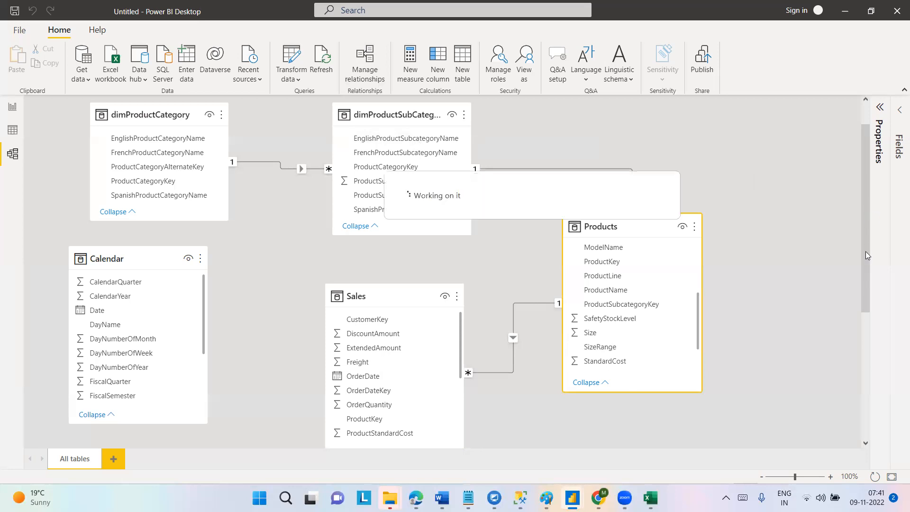
# Check the Calendar table in the diagram against the relationships in Manage relationships and select the Sales (ProductKey) to Products (ProductKey) entry.
pyautogui.moveTo(866, 251); pyautogui.dragTo(864, 296)
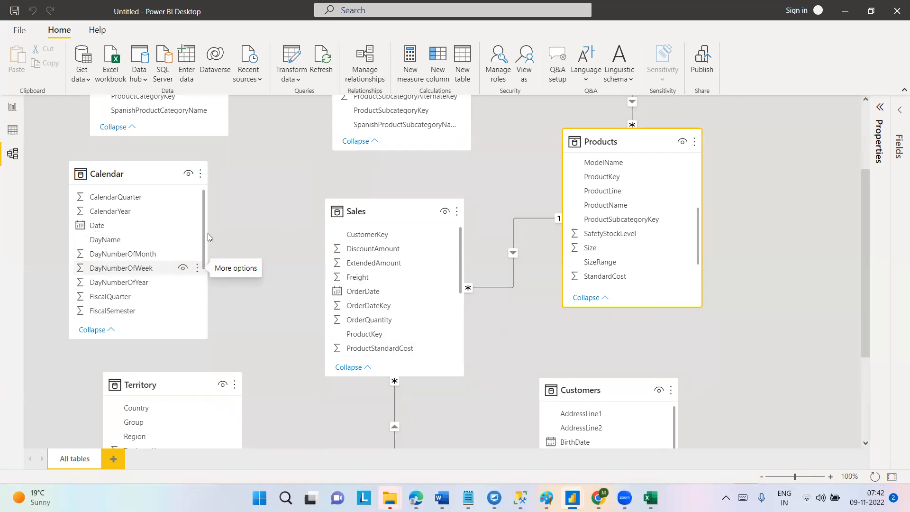
pyautogui.moveTo(204, 200)
pyautogui.mouseDown()
pyautogui.moveTo(206, 291)
pyautogui.moveTo(209, 185)
pyautogui.mouseUp()
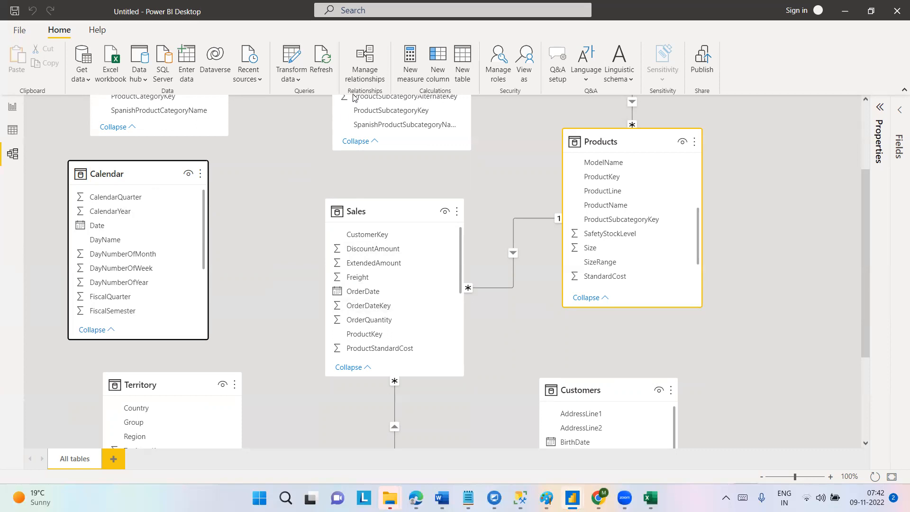
pyautogui.click(364, 57)
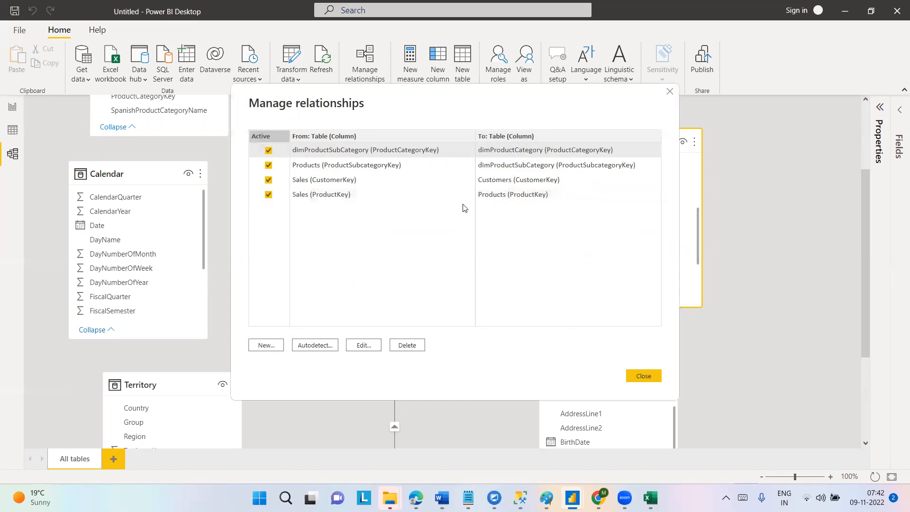
pyautogui.click(500, 200)
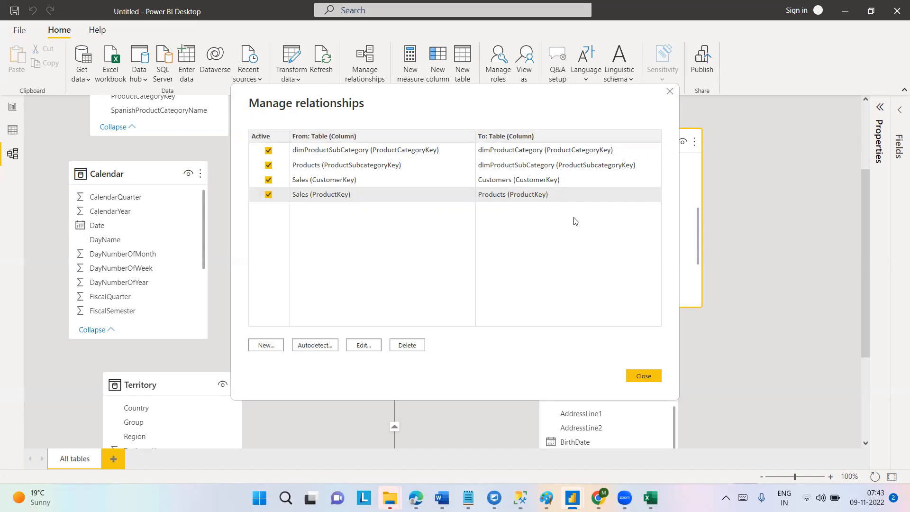
# Start a new relationship with Calendar as the first table and Sales as the second.
pyautogui.click(271, 348)
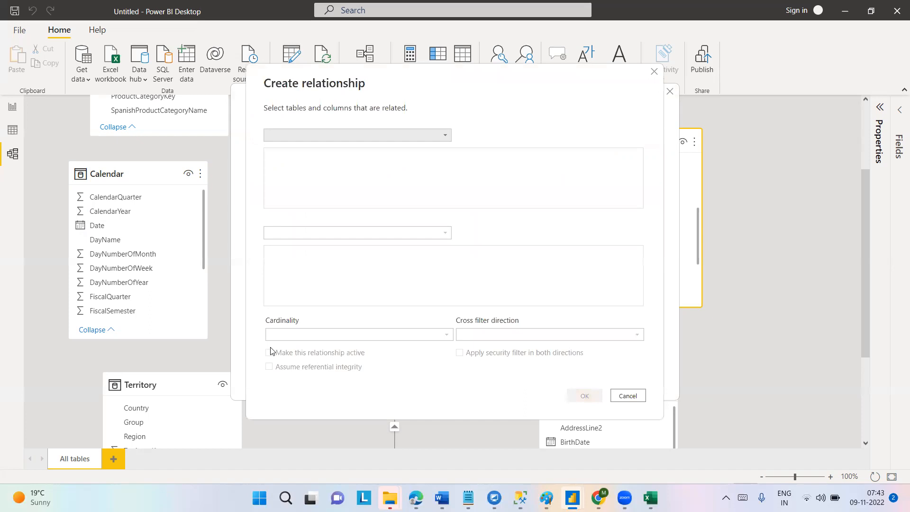
pyautogui.click(445, 135)
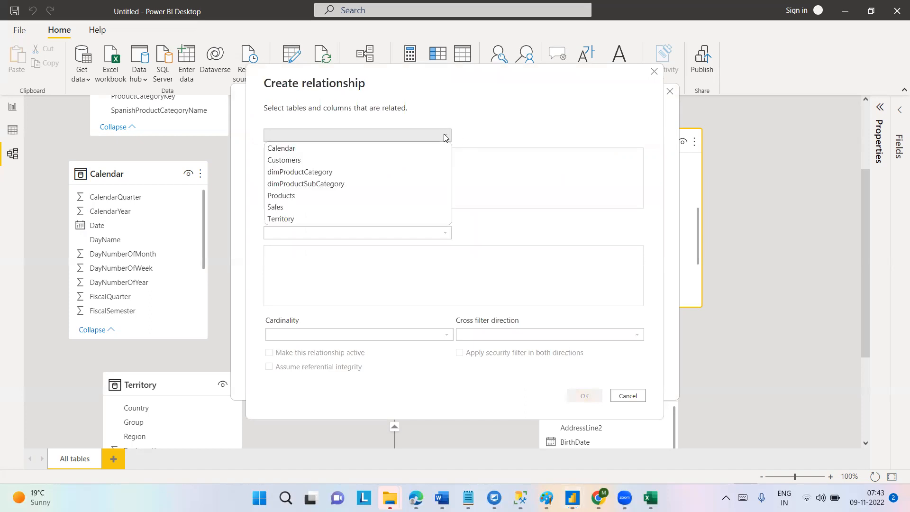
pyautogui.click(310, 149)
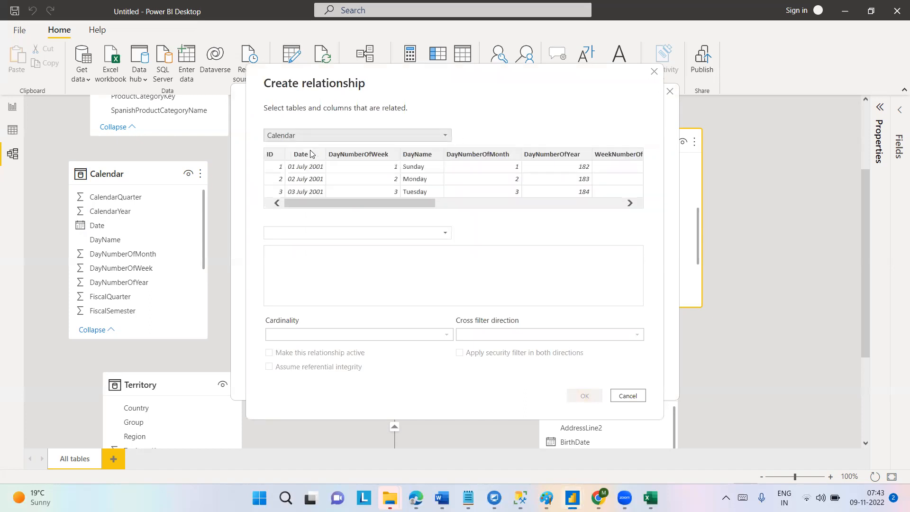
pyautogui.click(446, 233)
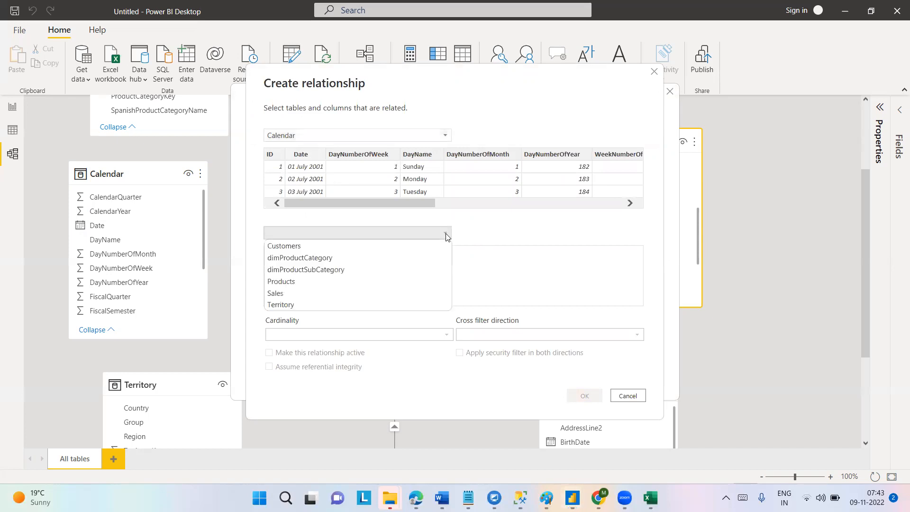
pyautogui.click(307, 291)
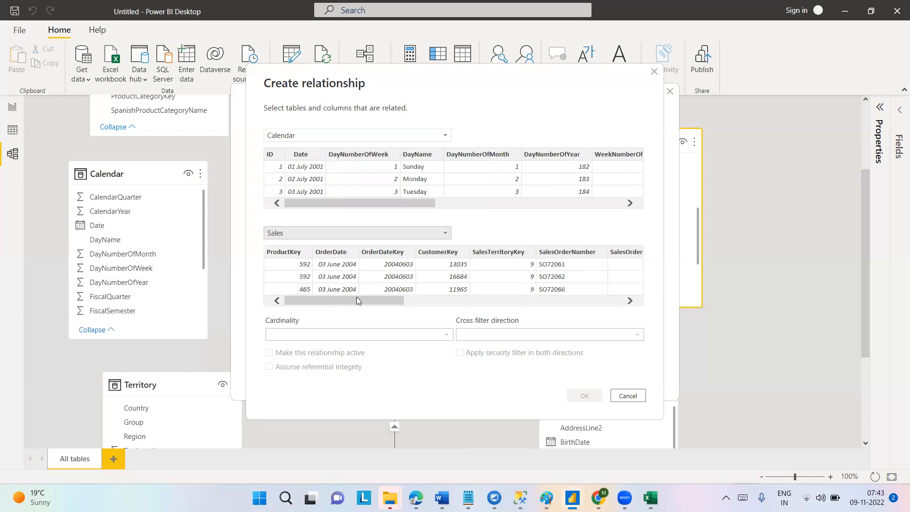
# Pair Calendar's Date column with Sales' OrderDate column in the new relationship.
pyautogui.moveTo(358, 303); pyautogui.dragTo(320, 307)
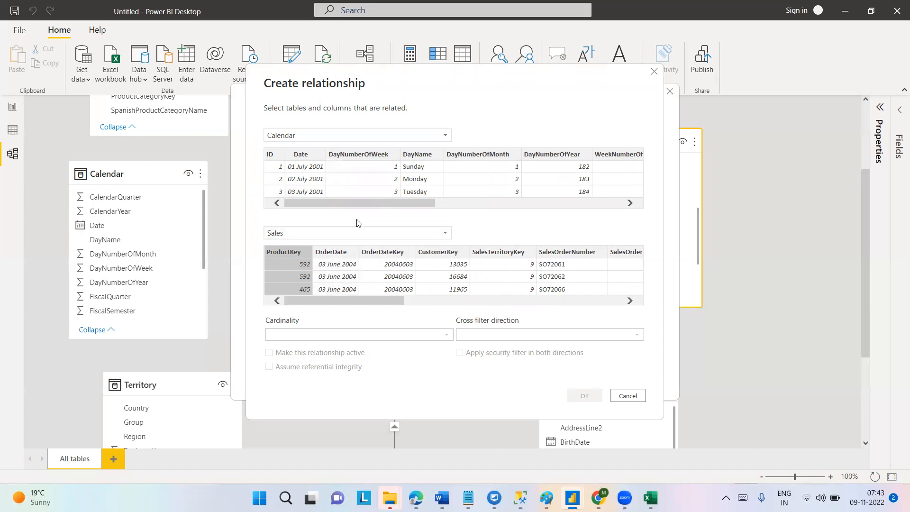
pyautogui.click(347, 202)
pyautogui.moveTo(348, 202); pyautogui.dragTo(304, 169)
pyautogui.click(300, 156)
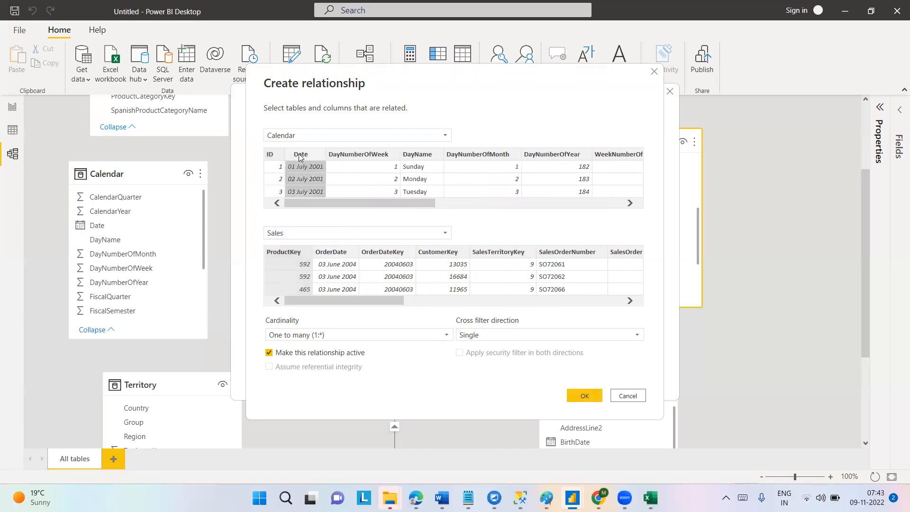
pyautogui.click(331, 253)
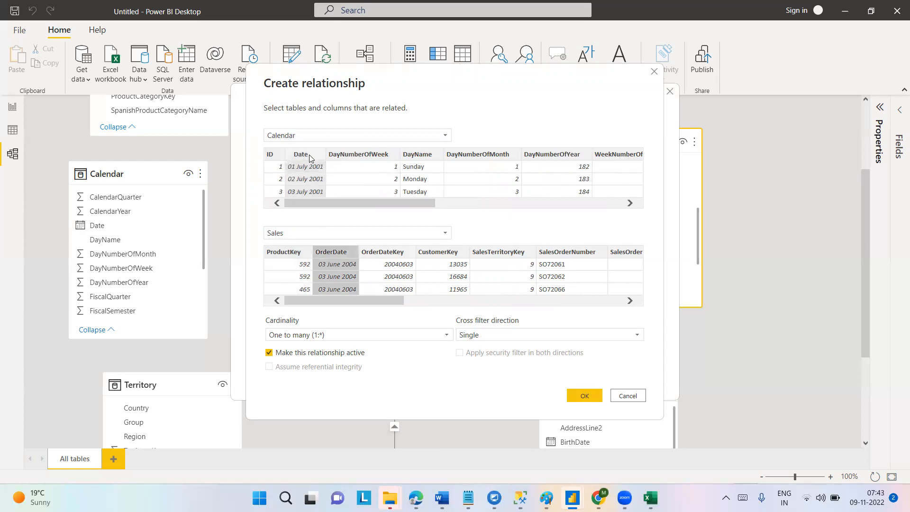
# Try pairing Calendar's ID and Date columns with Sales' OrderDateKey and CustomerKey, and discard the new relationship.
pyautogui.click(332, 256)
pyautogui.click(277, 155)
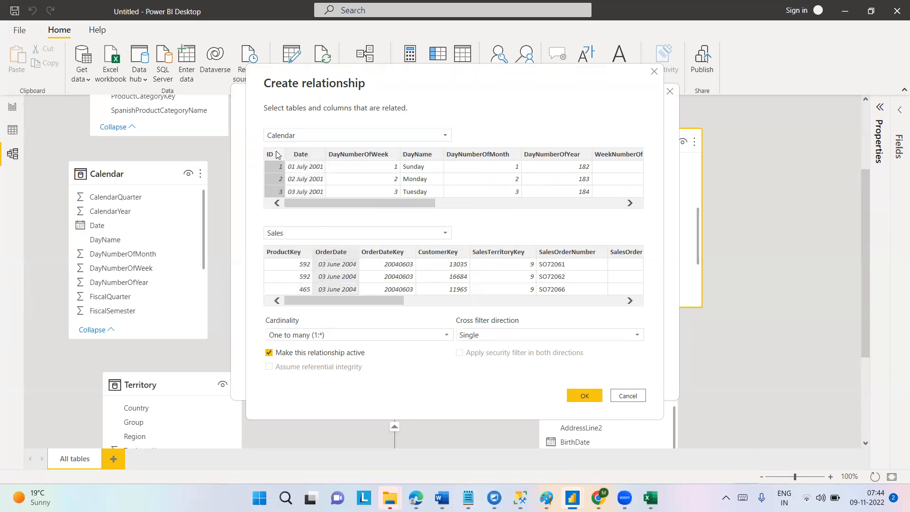
pyautogui.click(398, 253)
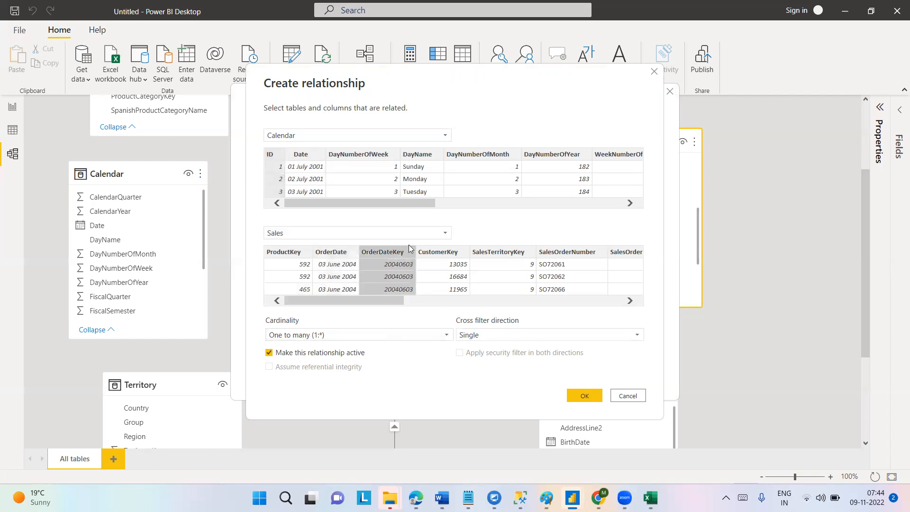
pyautogui.click(439, 253)
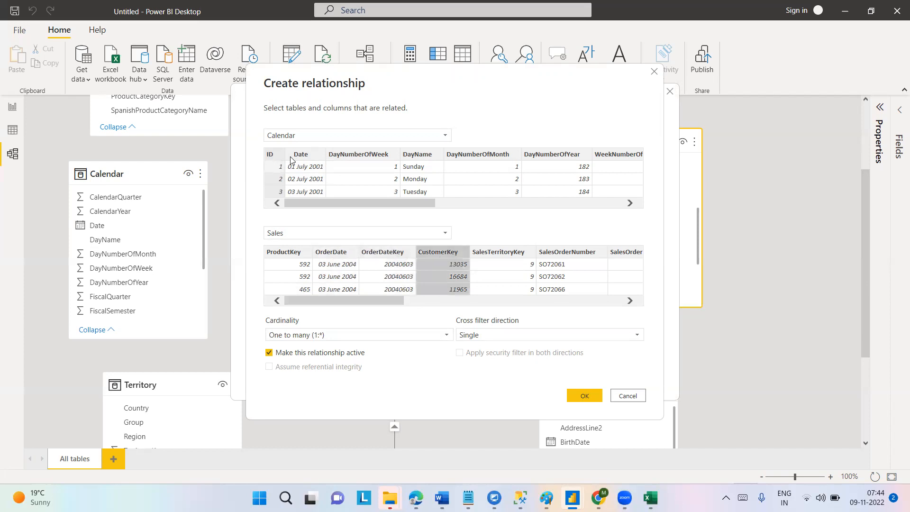
pyautogui.click(309, 156)
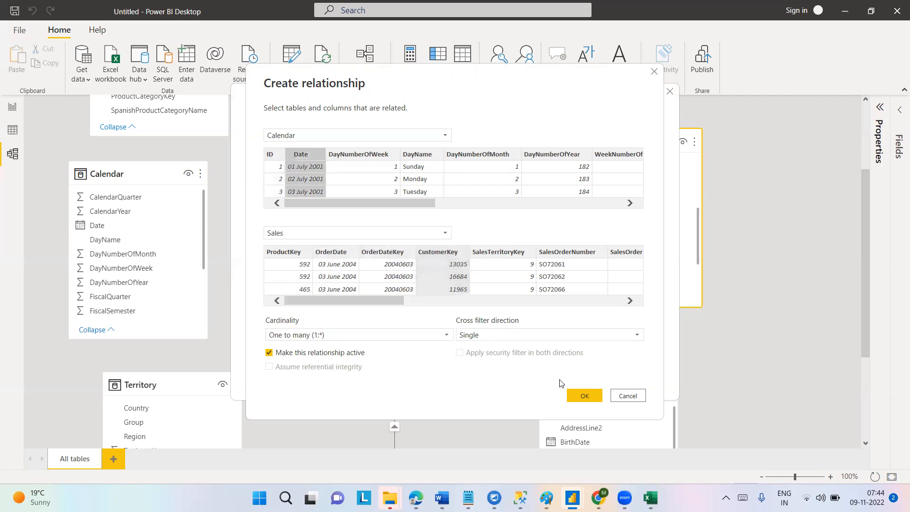
pyautogui.click(633, 397)
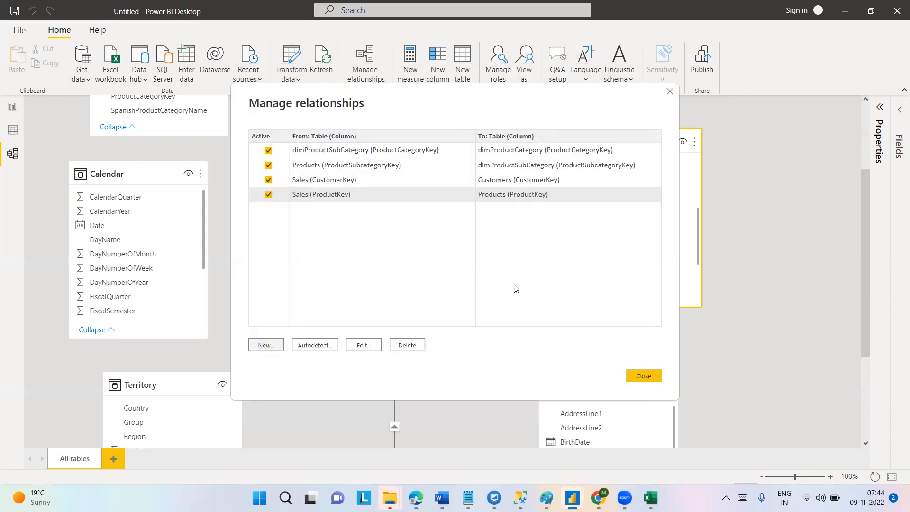
pyautogui.click(648, 375)
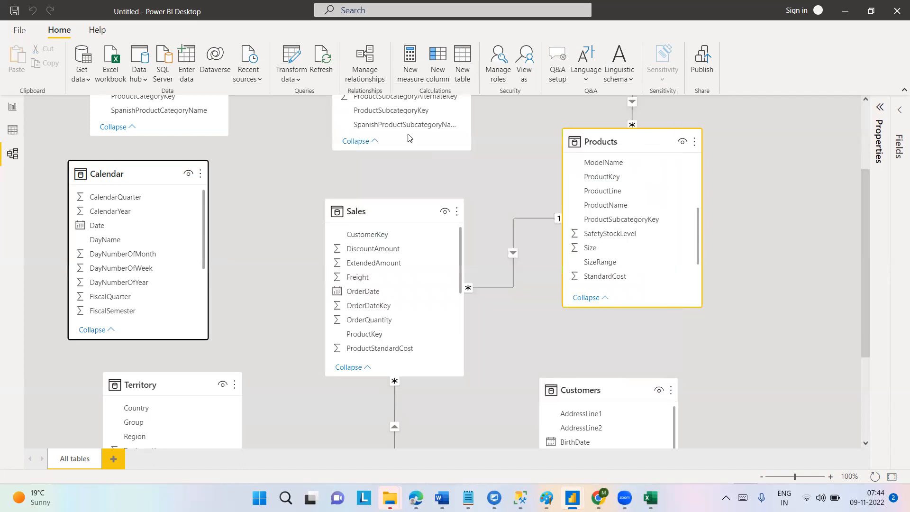
pyautogui.click(363, 64)
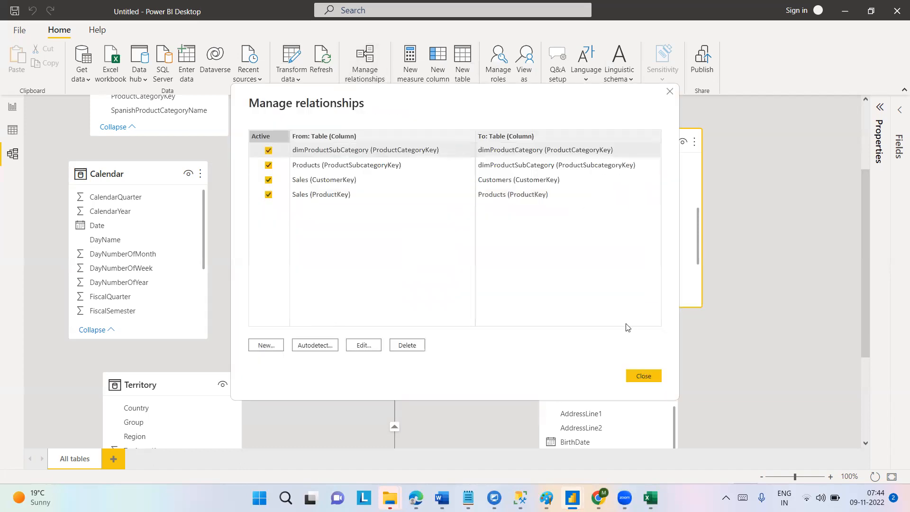
pyautogui.click(669, 92)
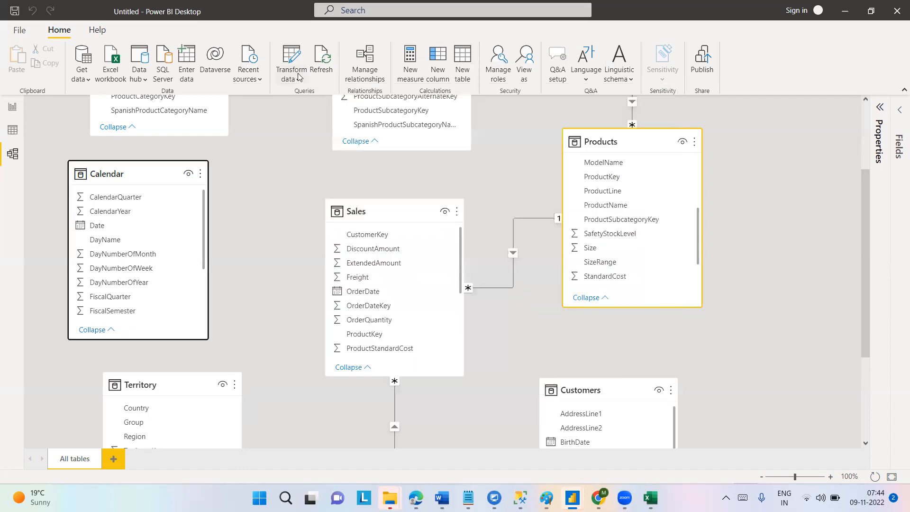
# Close the Demo data workbook in Excel and refresh the data of all tables in Power BI Desktop.
pyautogui.click(329, 150)
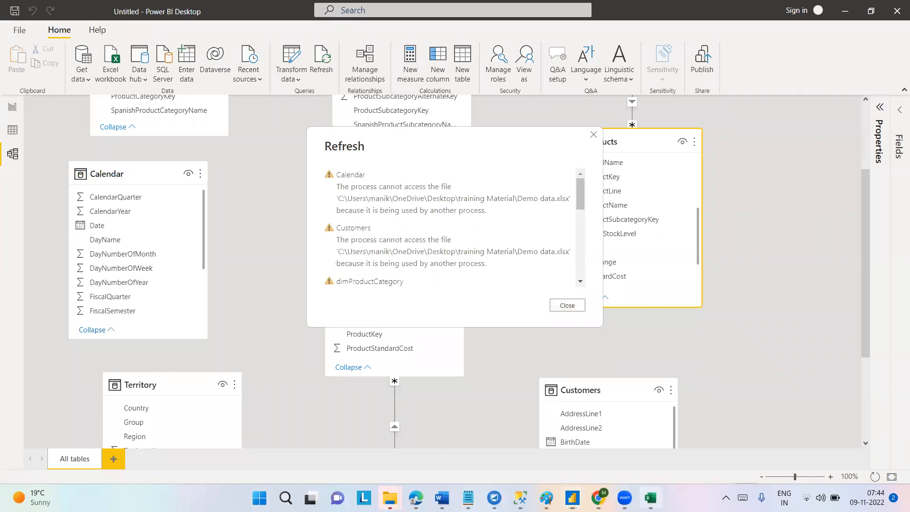
pyautogui.click(650, 498)
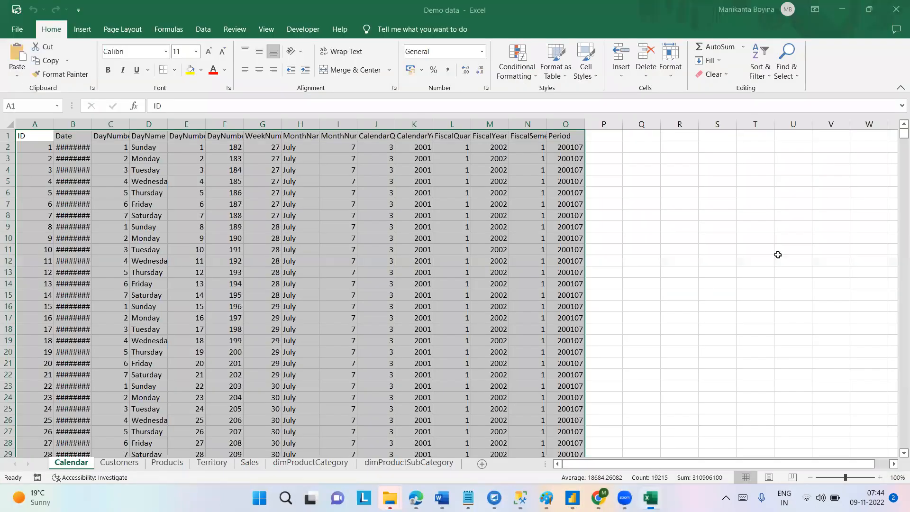
pyautogui.click(896, 11)
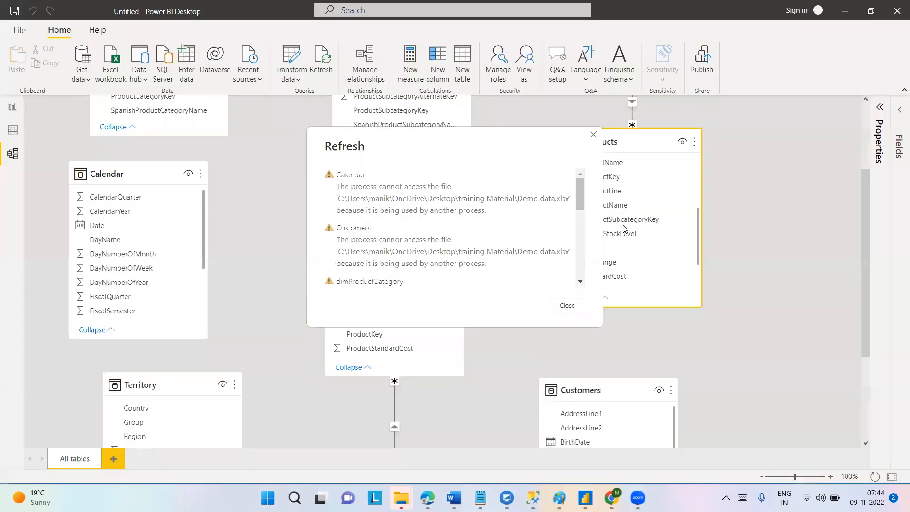
pyautogui.click(567, 306)
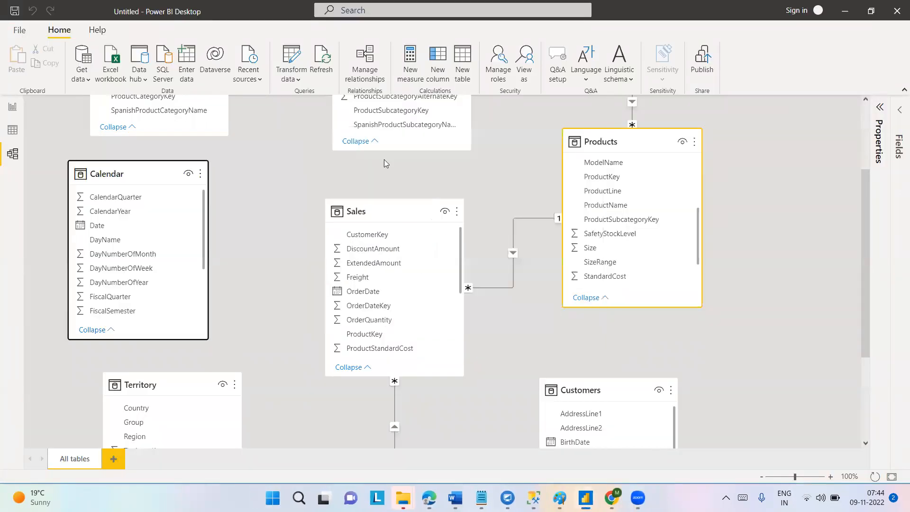
pyautogui.click(317, 64)
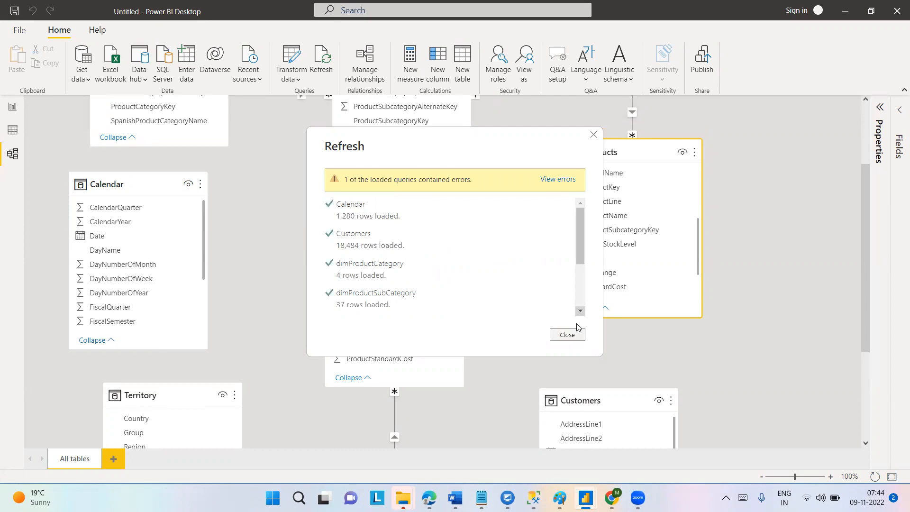
pyautogui.click(575, 335)
# Edit the dimProductSubCategory to dimProductCategory relationship, trying SpanishProductSubcategoryName with ProductCategoryAlternateKey, and review the cardinality options.
pyautogui.click(367, 58)
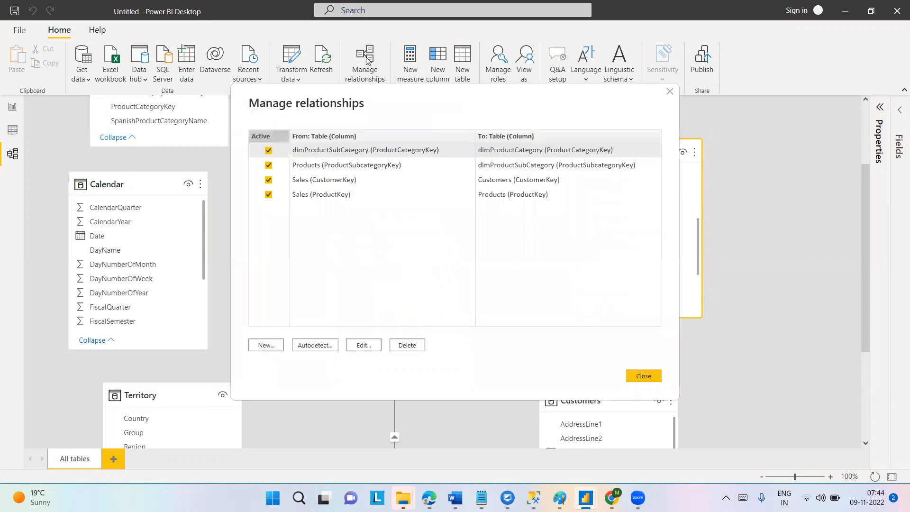
pyautogui.click(363, 345)
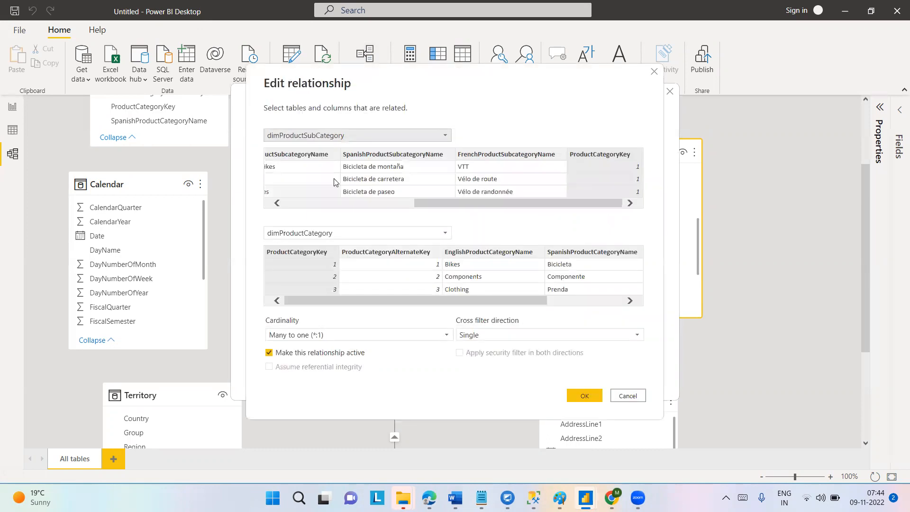
pyautogui.click(363, 158)
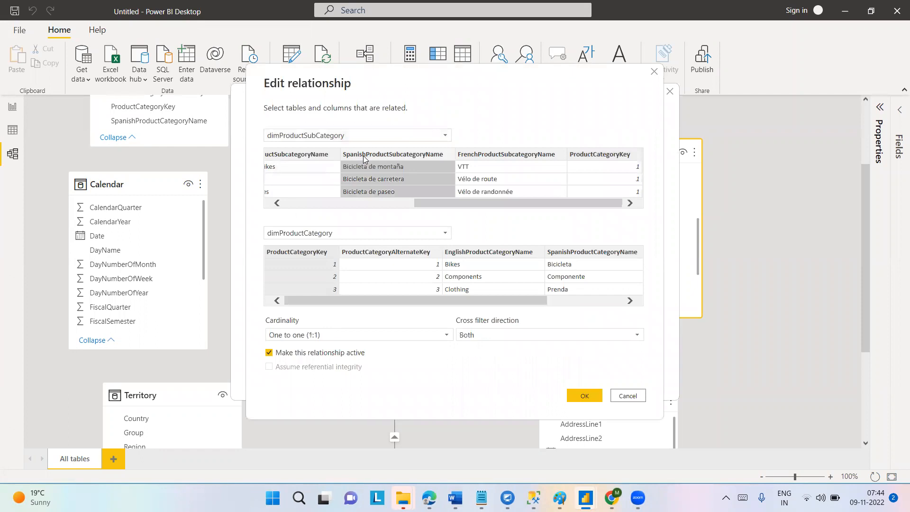
pyautogui.click(316, 154)
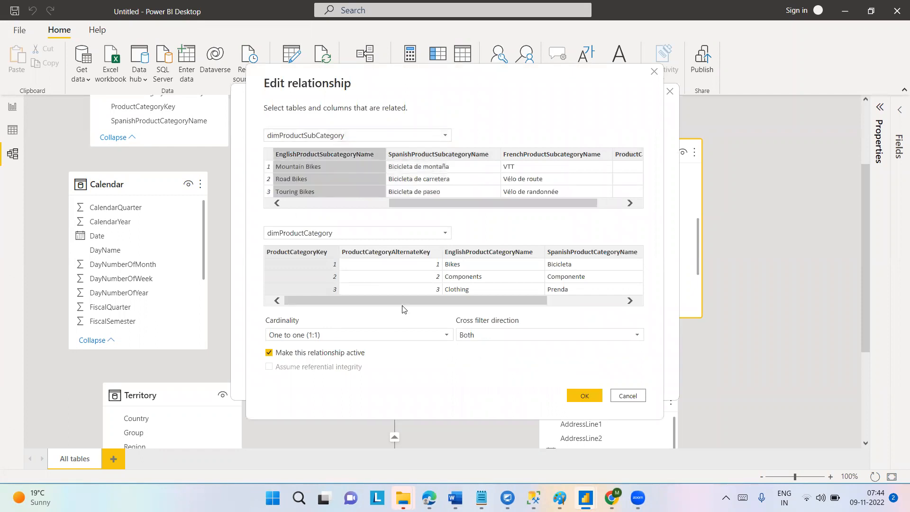
pyautogui.moveTo(412, 297); pyautogui.dragTo(323, 298)
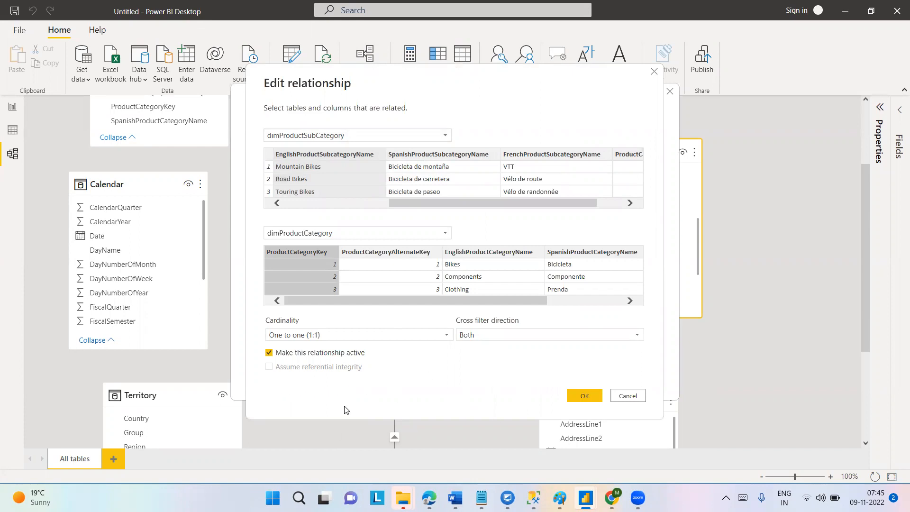
pyautogui.click(429, 158)
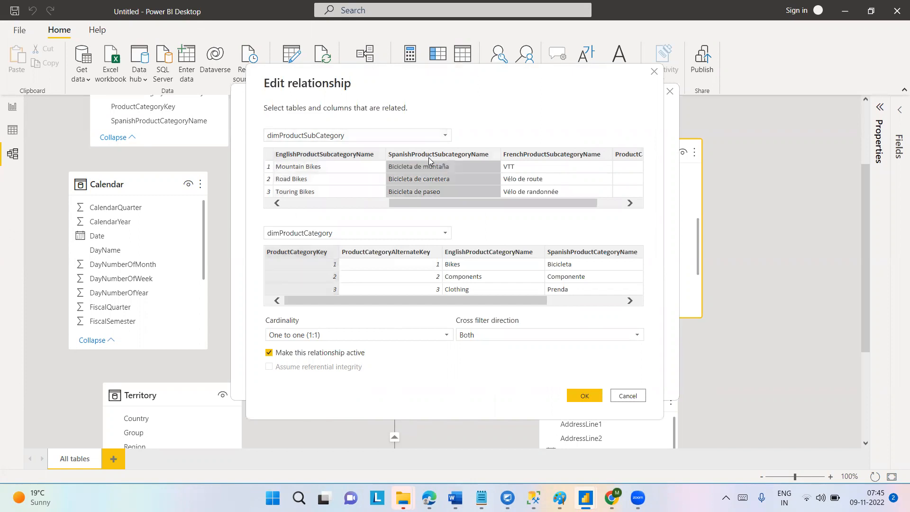
pyautogui.click(389, 251)
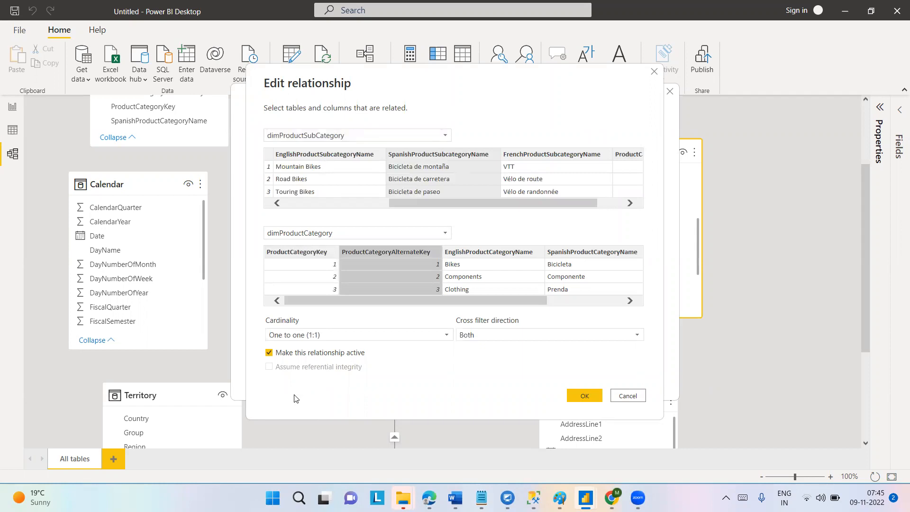
pyautogui.click(294, 336)
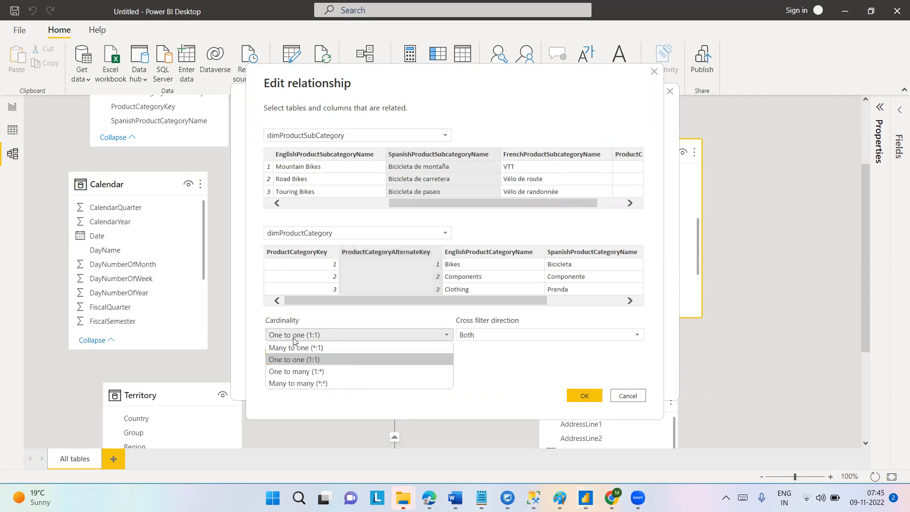
pyautogui.click(497, 363)
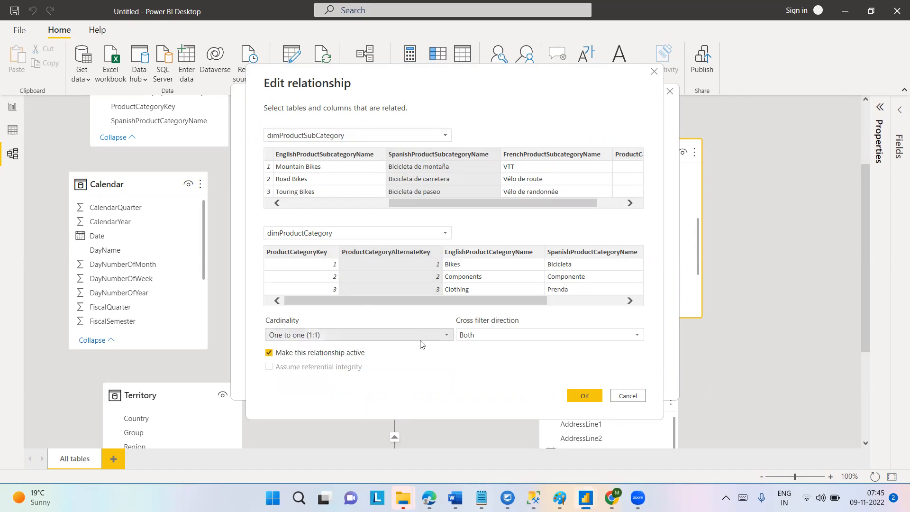
# Try ProductSubcategoryAlternateKey, ProductSubcategoryKey and EnglishProductSubcategoryName as the dimProductSubCategory column and recheck the cardinality options.
pyautogui.click(351, 203)
pyautogui.moveTo(351, 203); pyautogui.dragTo(282, 205)
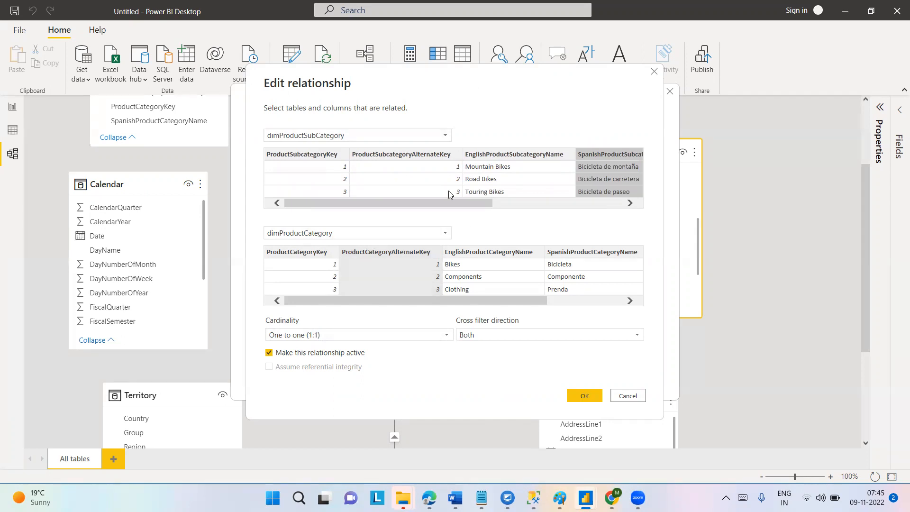
pyautogui.click(426, 159)
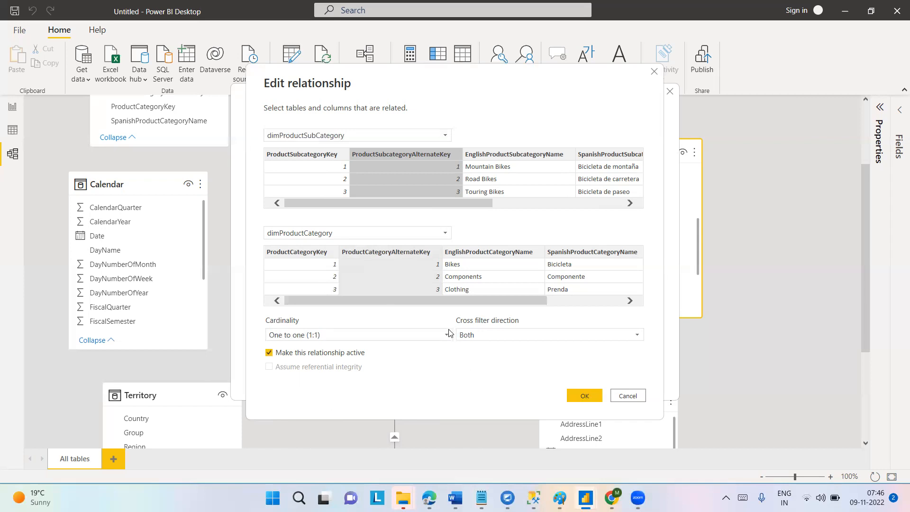
pyautogui.click(314, 156)
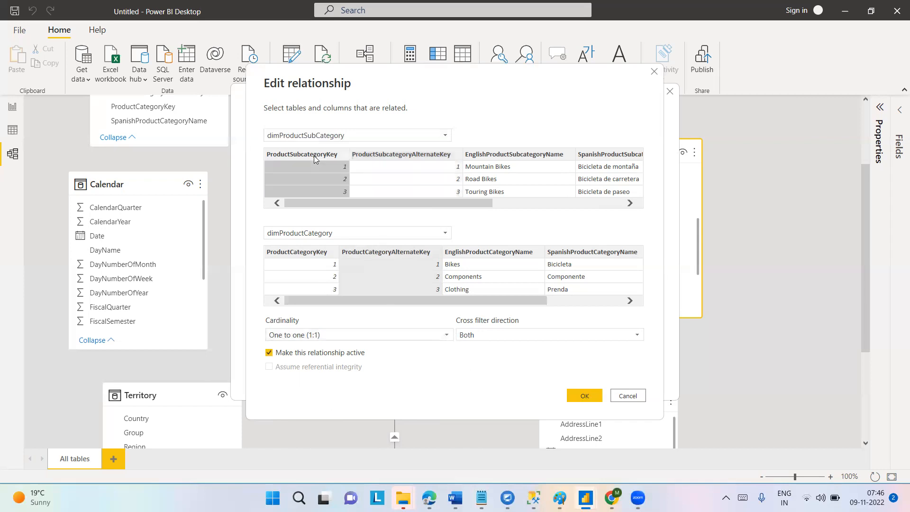
pyautogui.click(491, 156)
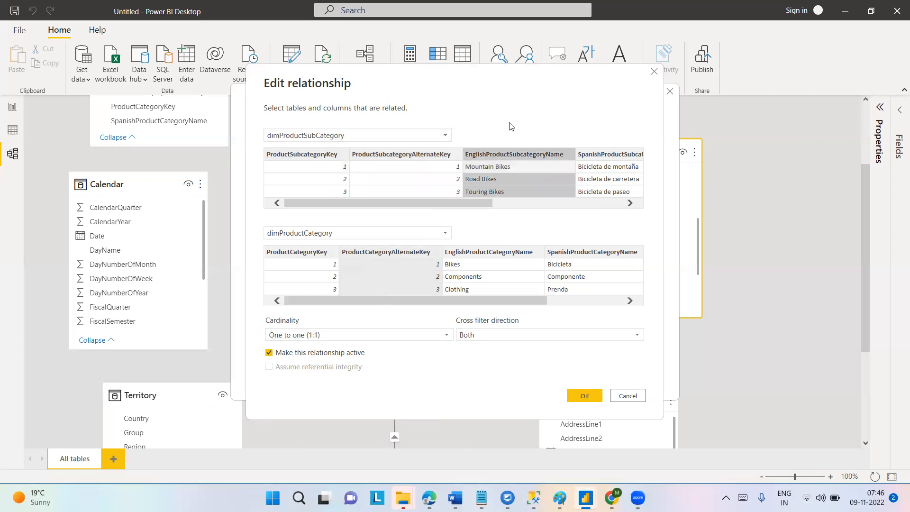
pyautogui.click(323, 338)
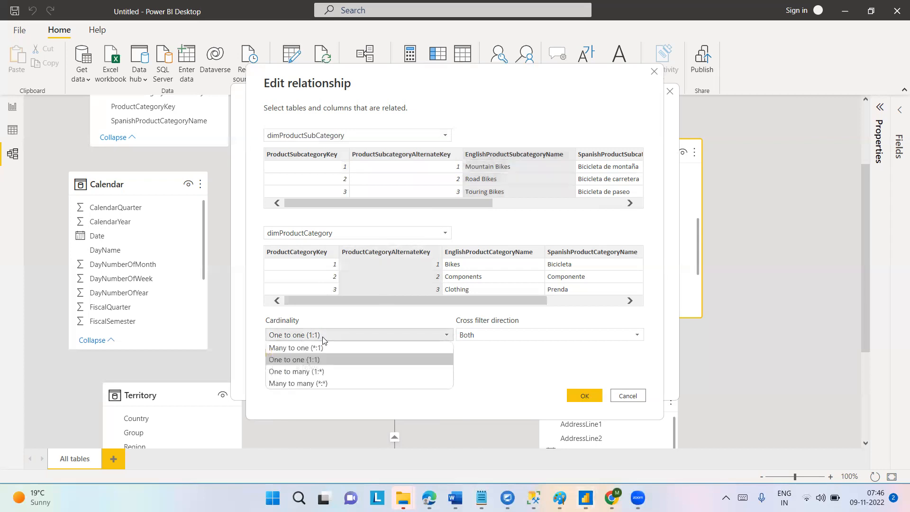
pyautogui.click(473, 366)
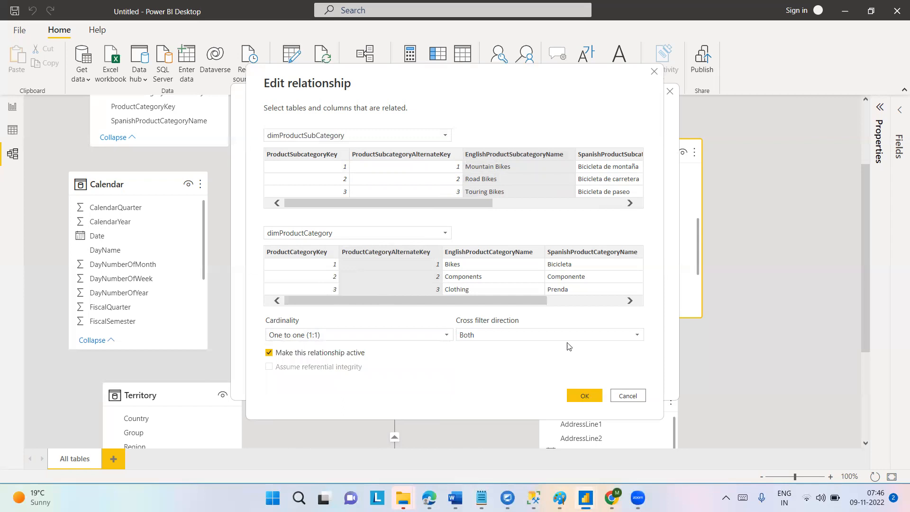
# Review the cross filter direction options, discard the relationship edits and leave Manage relationships.
pyautogui.click(636, 337)
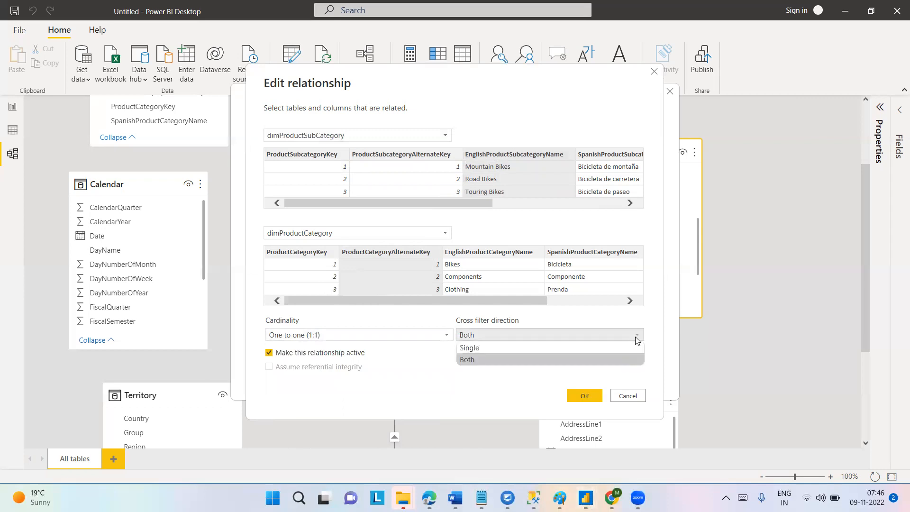
pyautogui.click(428, 388)
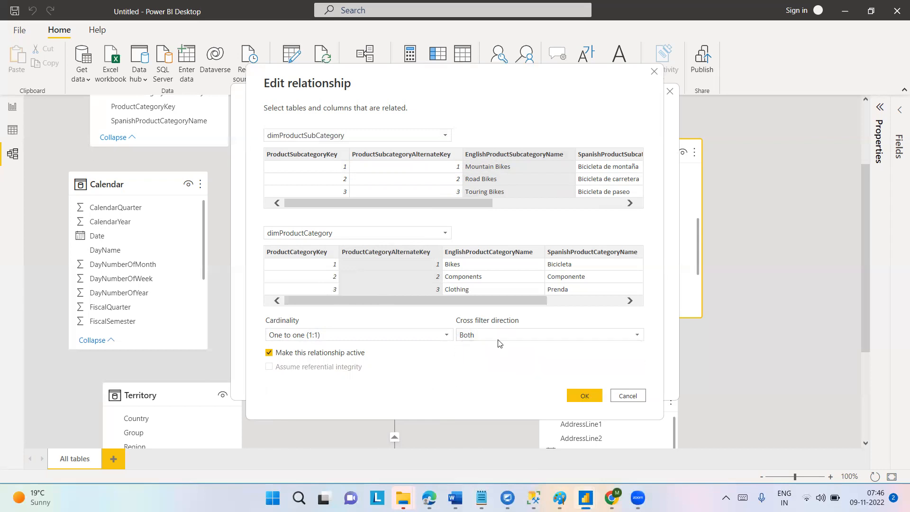
pyautogui.click(628, 396)
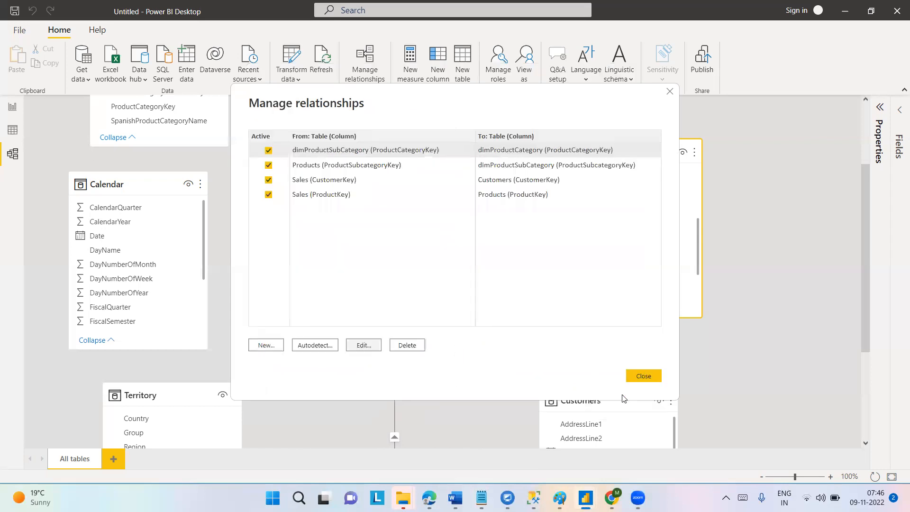
pyautogui.click(669, 91)
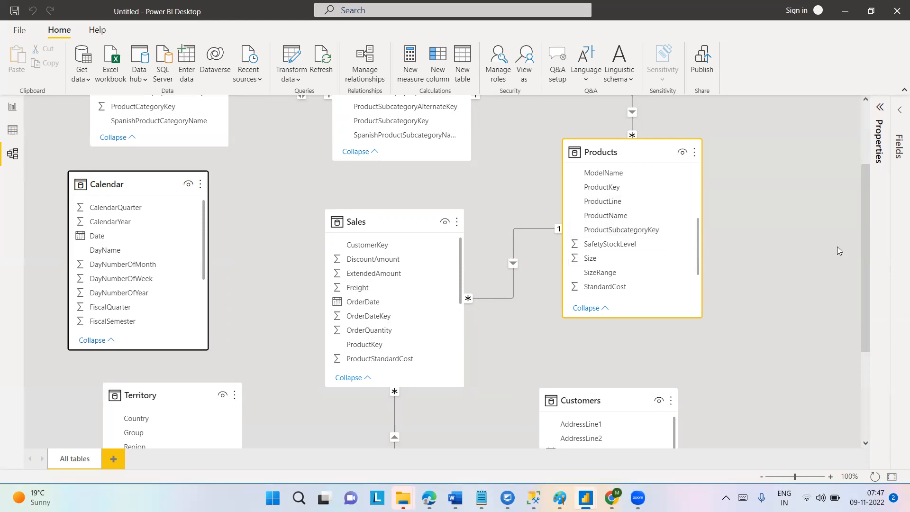
# Examine the Customers table and its link to Sales in the model diagram.
pyautogui.moveTo(864, 246); pyautogui.dragTo(863, 298)
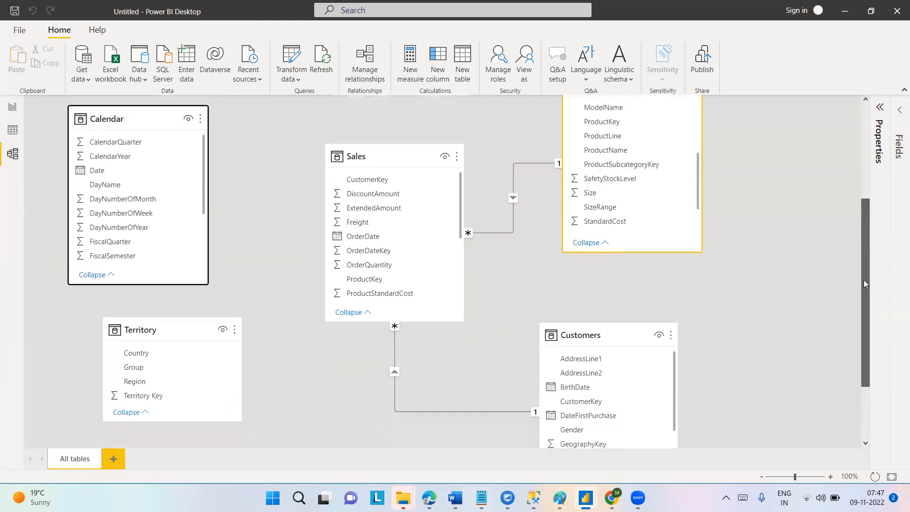
pyautogui.click(564, 337)
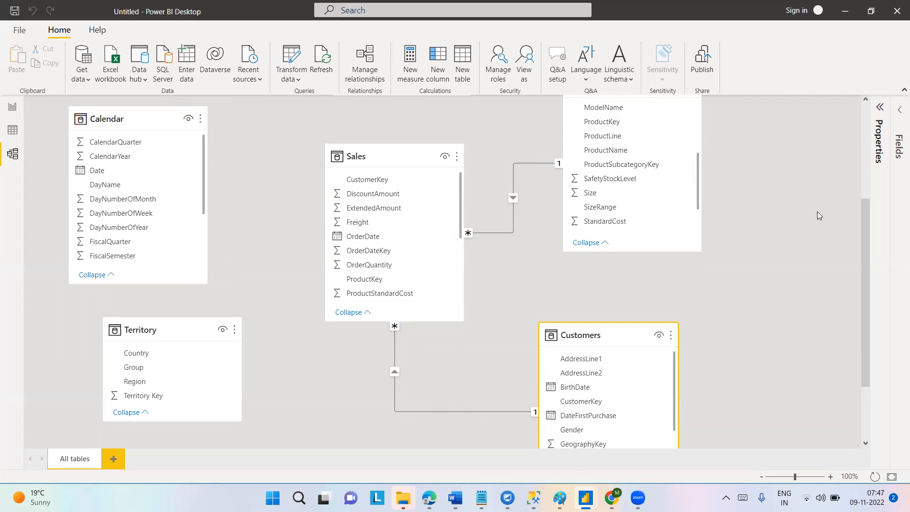
pyautogui.moveTo(862, 222); pyautogui.dragTo(862, 188)
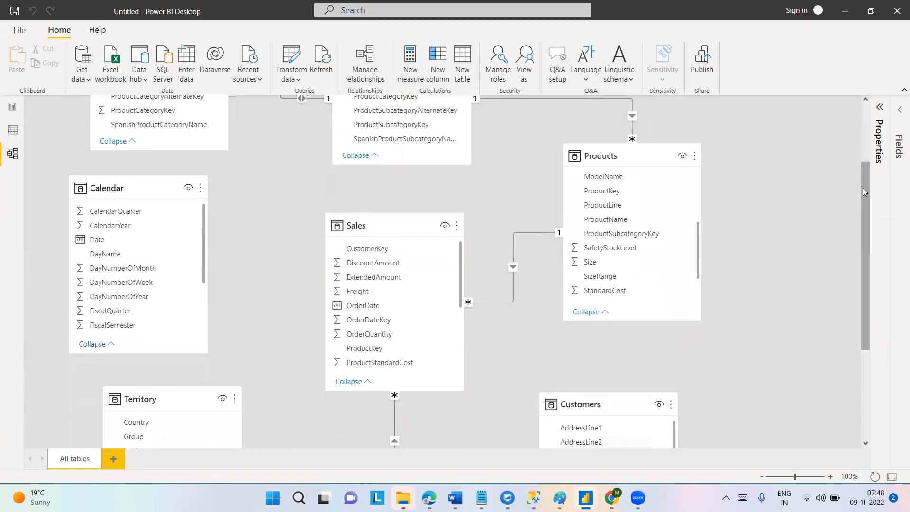
# Edit the dimProductSubCategory to dimProductCategory relationship to match ProductCategoryKey in both tables, then apply it and leave Manage relationships.
pyautogui.click(363, 63)
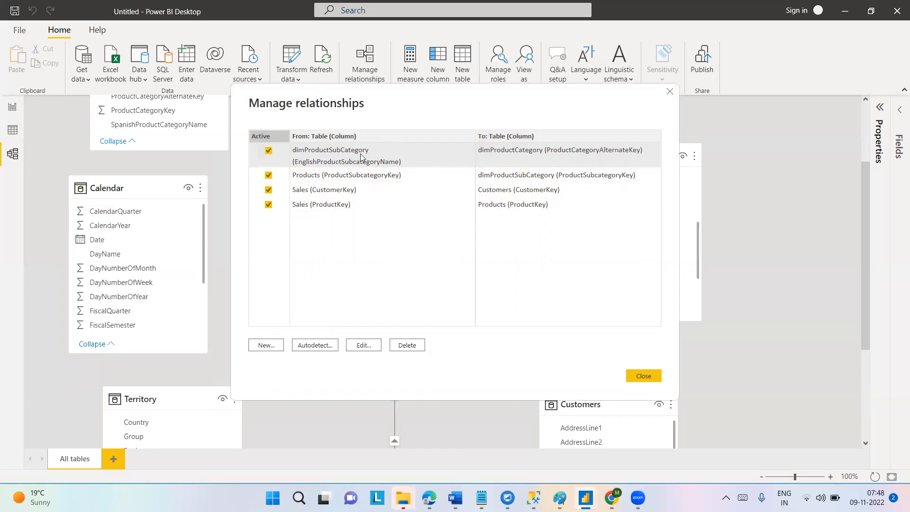
pyautogui.click(669, 92)
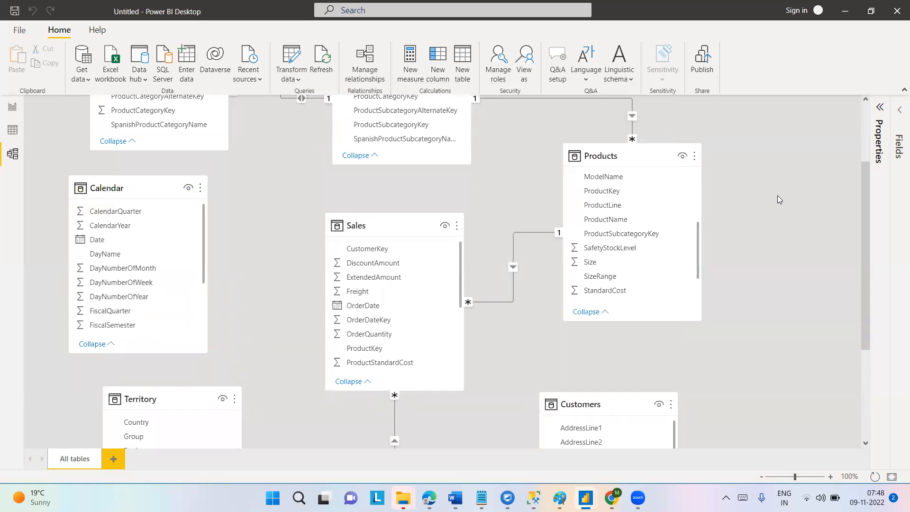
pyautogui.click(373, 59)
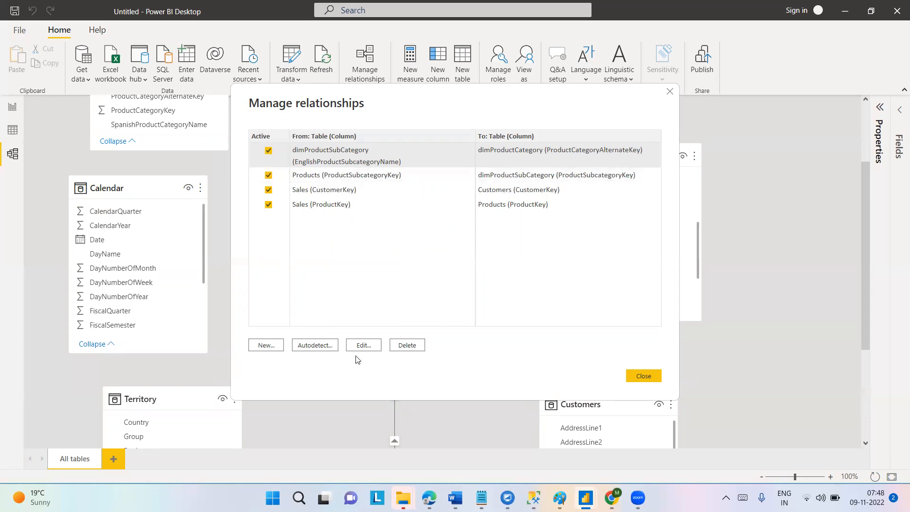
pyautogui.click(362, 346)
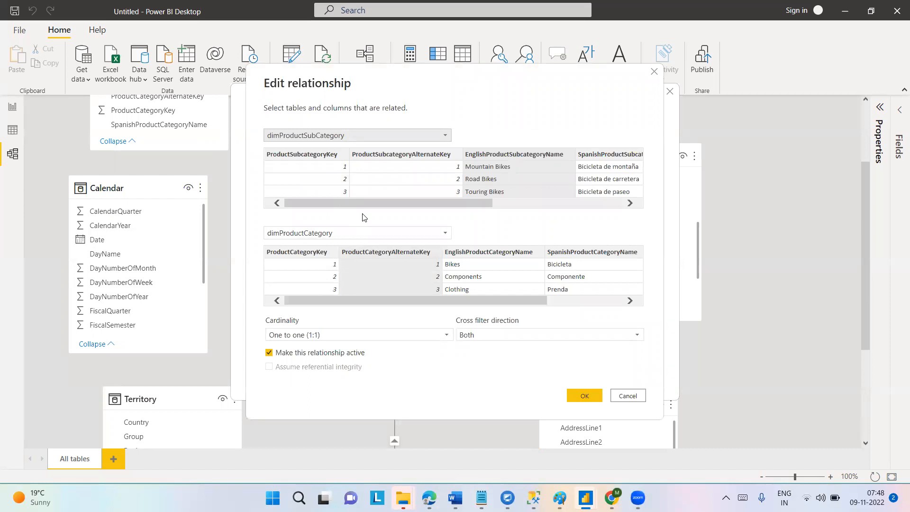
pyautogui.click(338, 178)
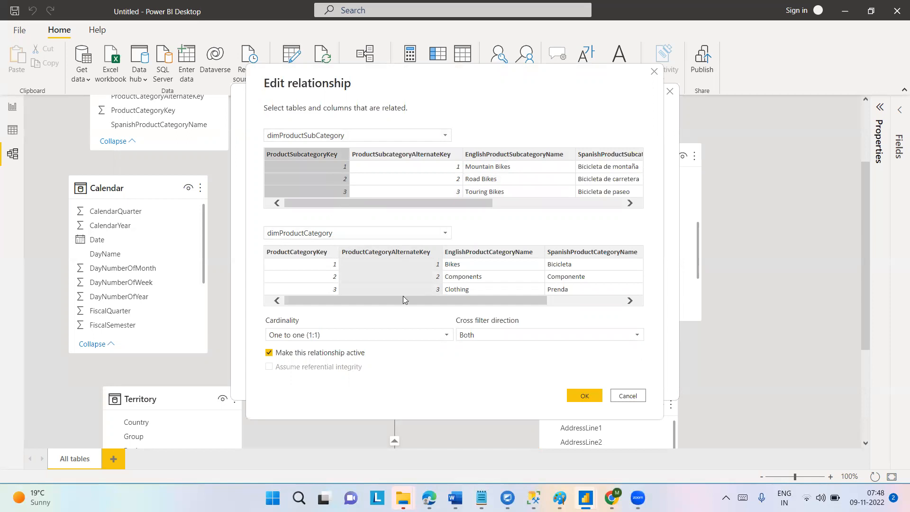
pyautogui.moveTo(400, 304)
pyautogui.mouseDown()
pyautogui.moveTo(466, 301)
pyautogui.moveTo(400, 301)
pyautogui.mouseUp()
pyautogui.moveTo(415, 202); pyautogui.dragTo(573, 204)
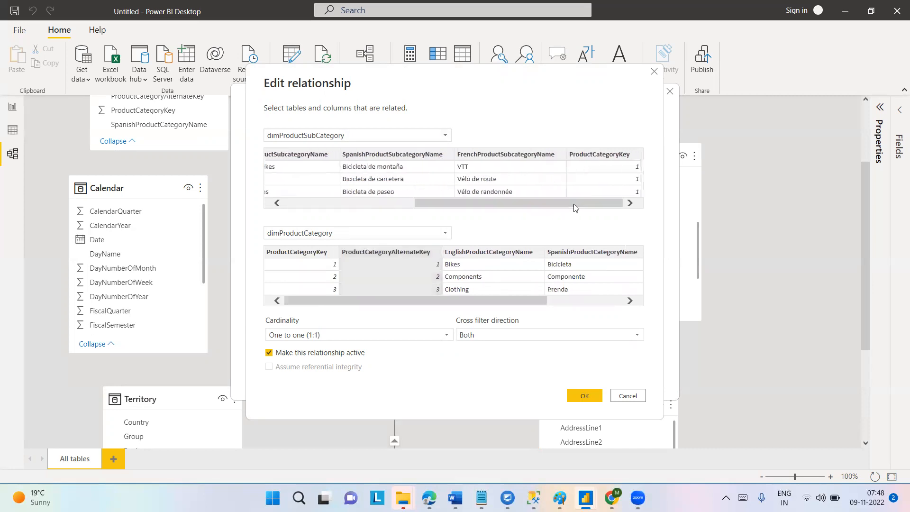
pyautogui.click(614, 156)
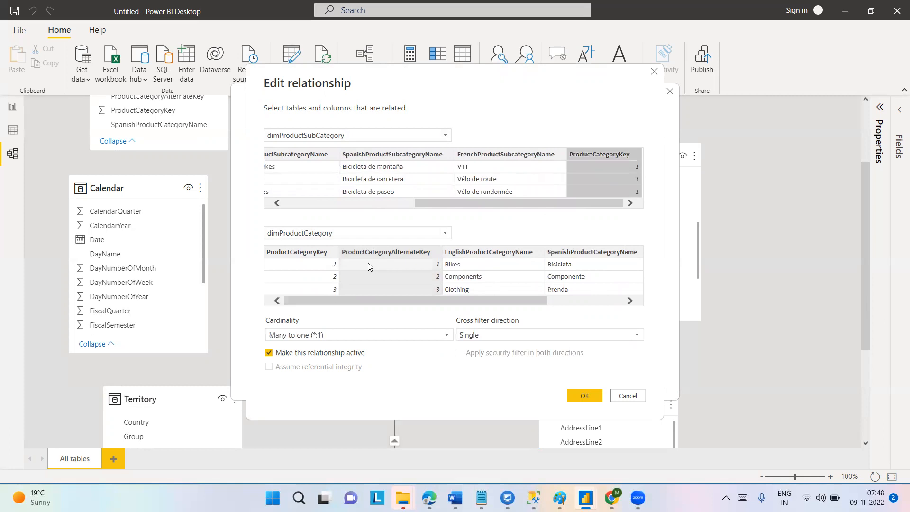
pyautogui.click(315, 255)
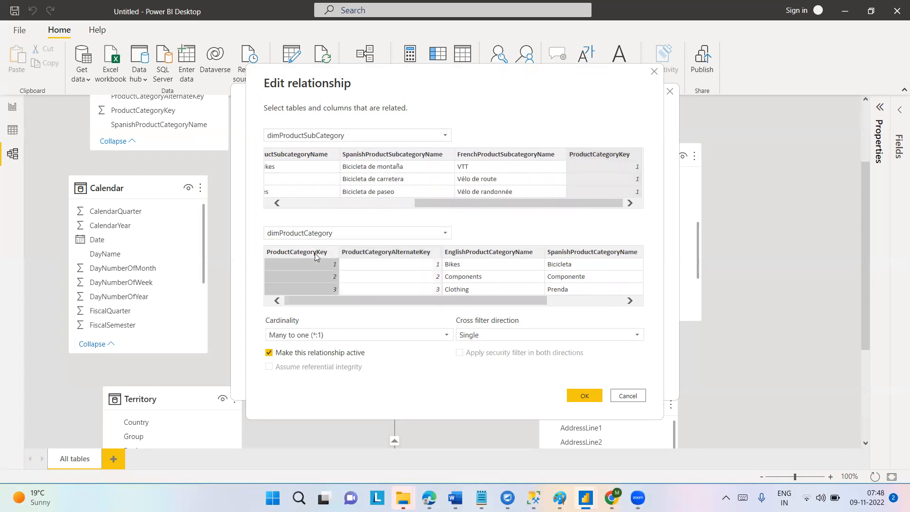
pyautogui.click(583, 396)
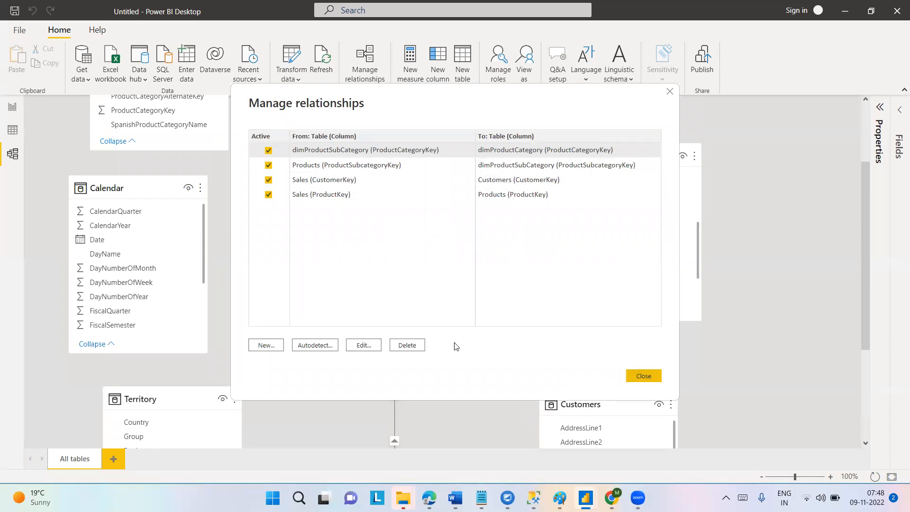
pyautogui.click(646, 376)
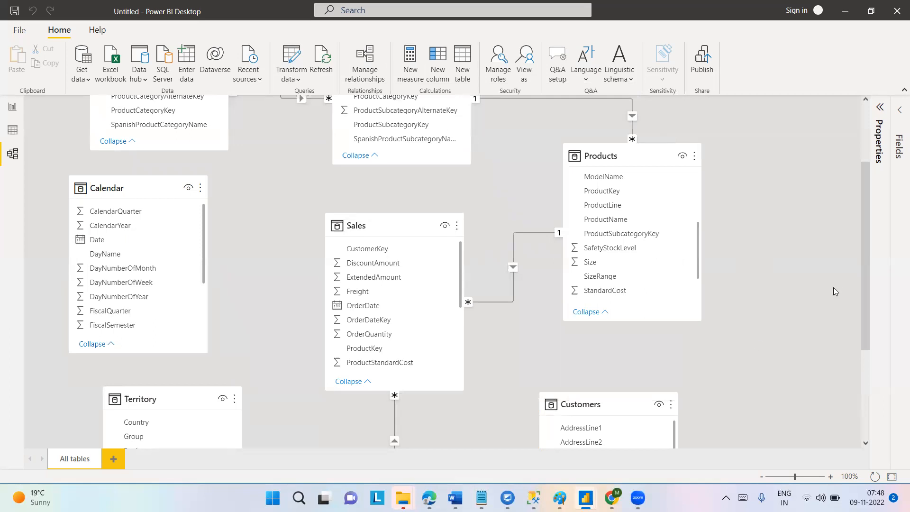
# Review the dimProductSubCategory to dimProductCategory link in the diagram and its cardinality and cross filter settings, without changing anything.
pyautogui.moveTo(869, 291); pyautogui.dragTo(869, 191)
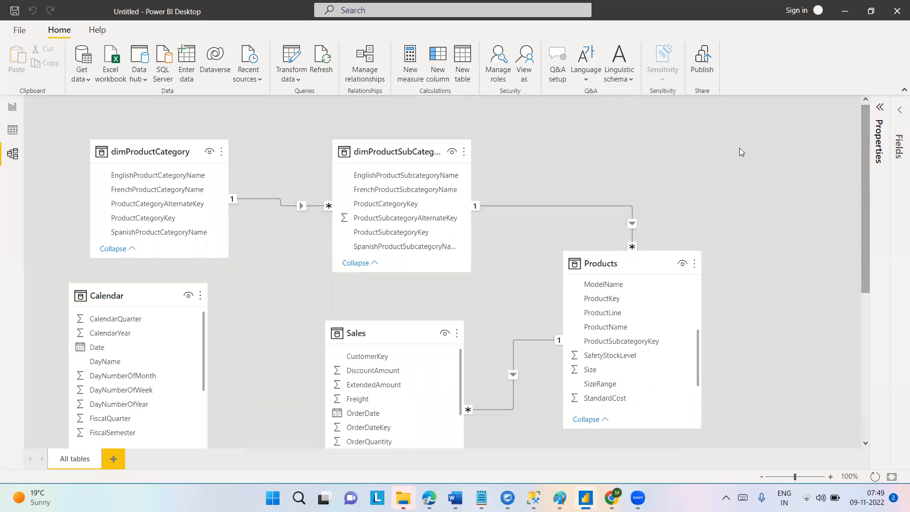
pyautogui.click(364, 50)
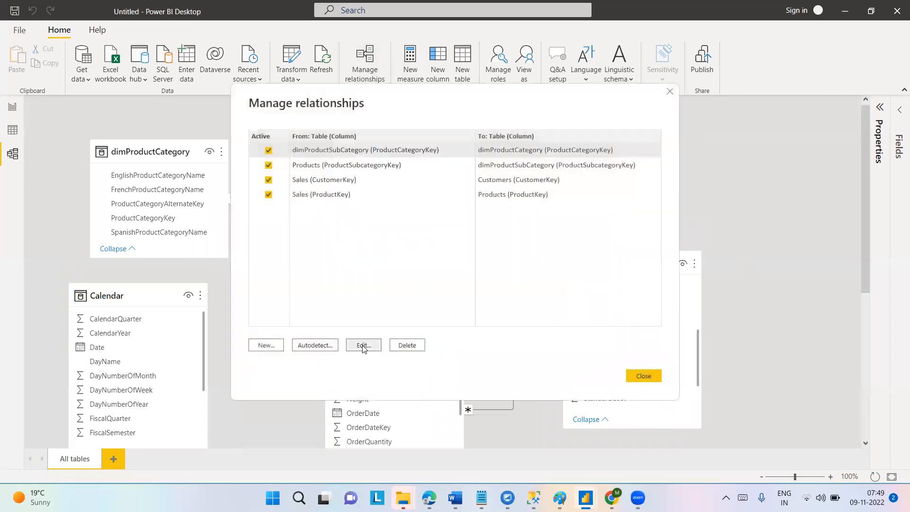
pyautogui.click(363, 346)
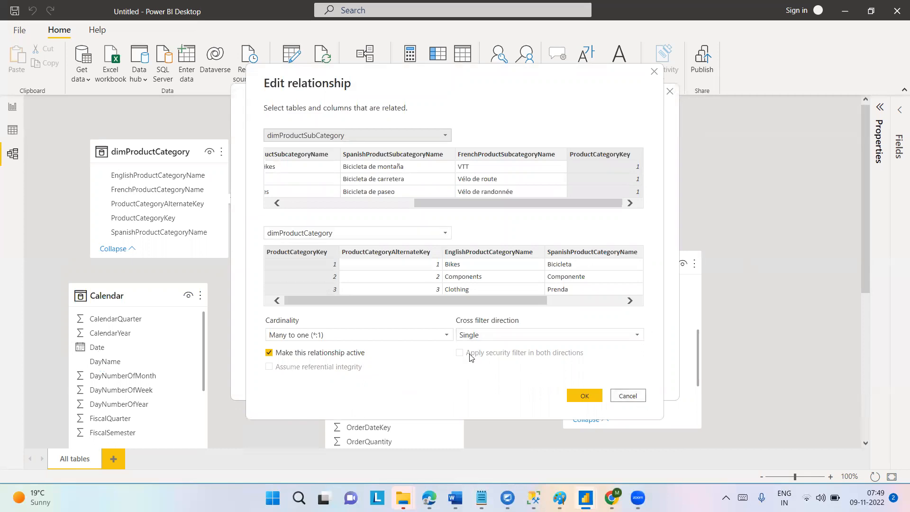
pyautogui.click(627, 395)
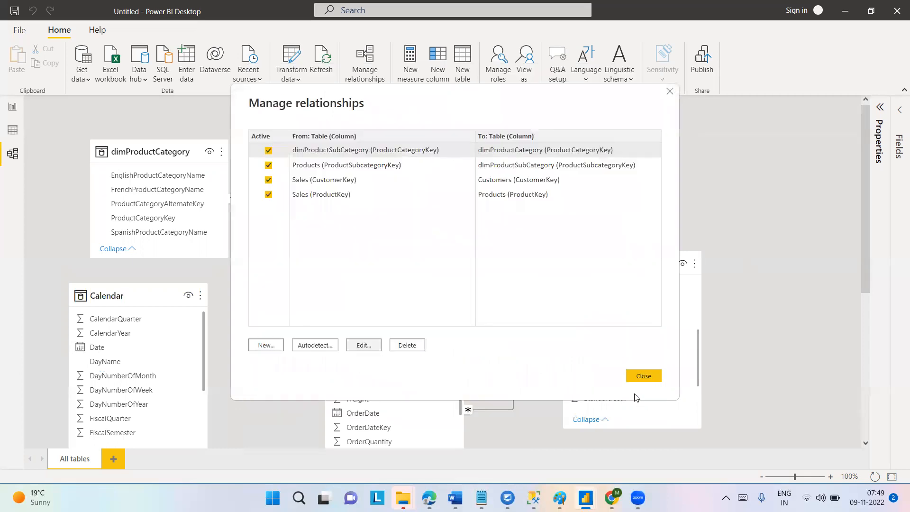
pyautogui.click(670, 92)
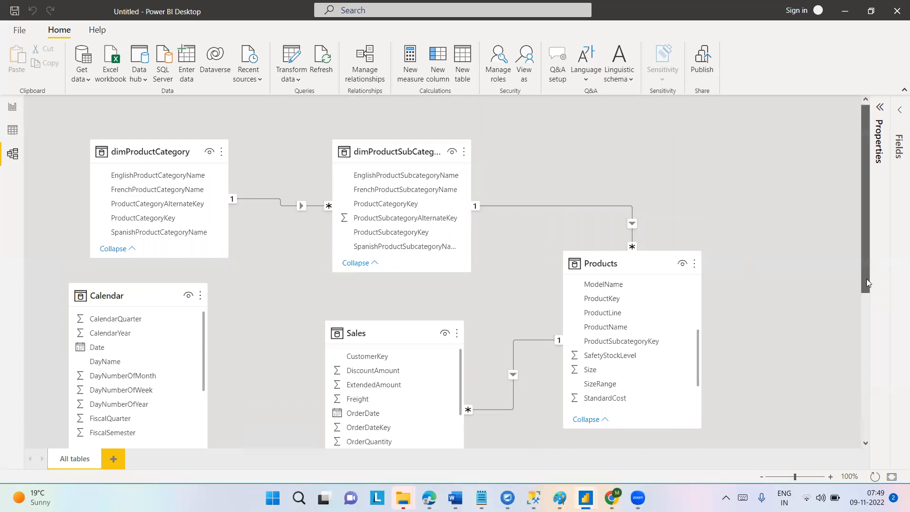
# Start a new relationship from Sales OrderDate to Customers DateFirstPurchase, review the cardinality options and choose Many to many (*:*).
pyautogui.moveTo(866, 279); pyautogui.dragTo(864, 331)
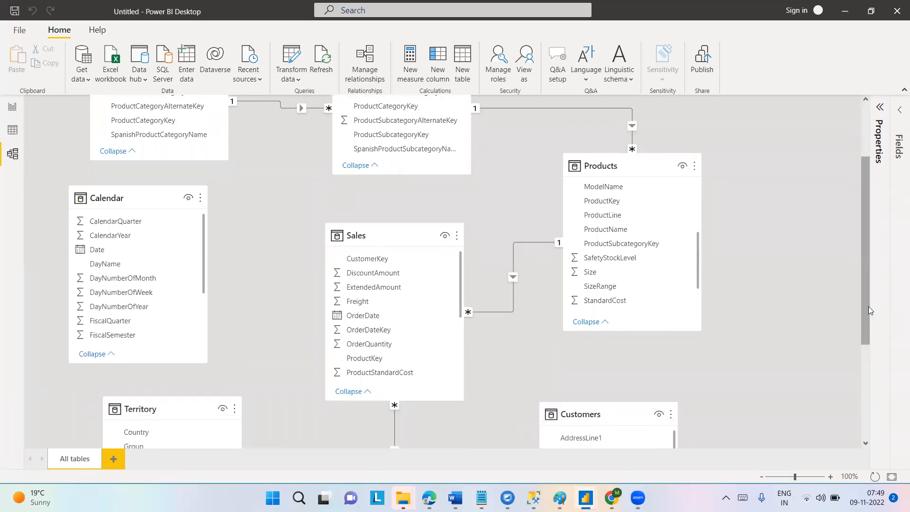
pyautogui.moveTo(868, 306); pyautogui.dragTo(868, 382)
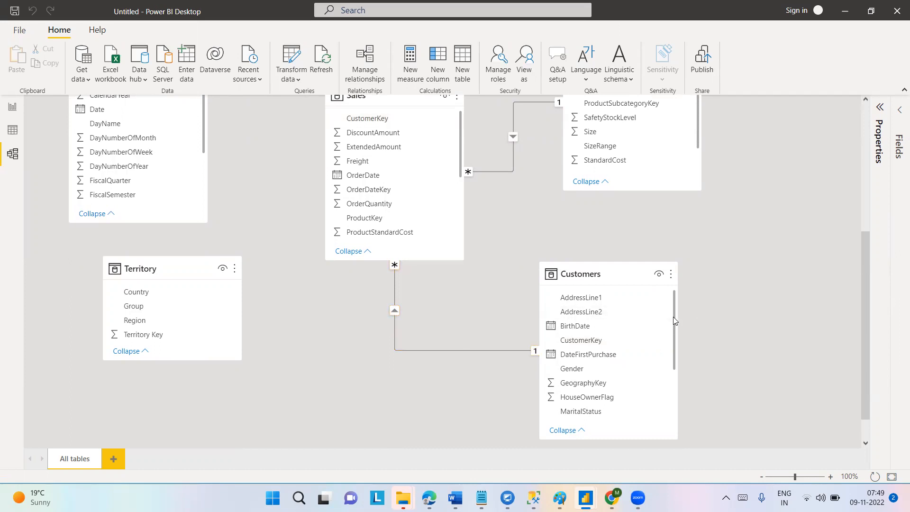
pyautogui.scroll(-3, 675, 321)
pyautogui.scroll(3, 673, 308)
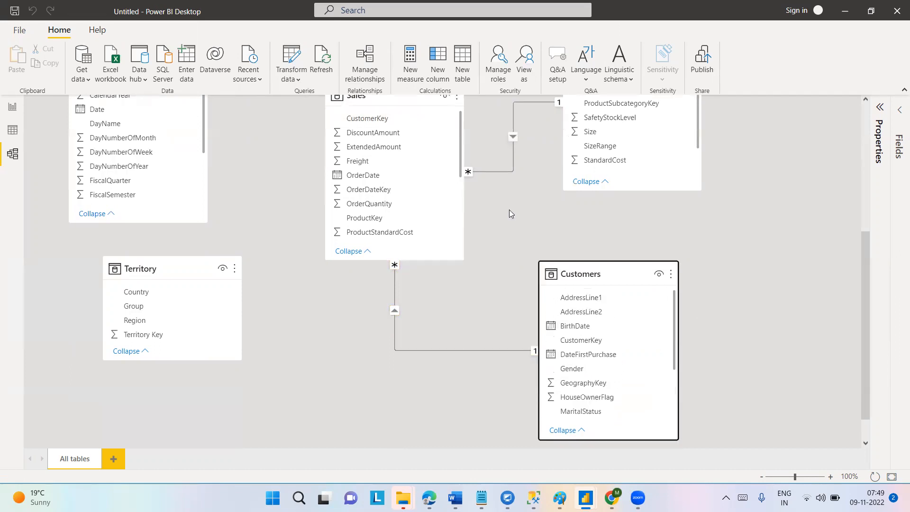
pyautogui.click(349, 179)
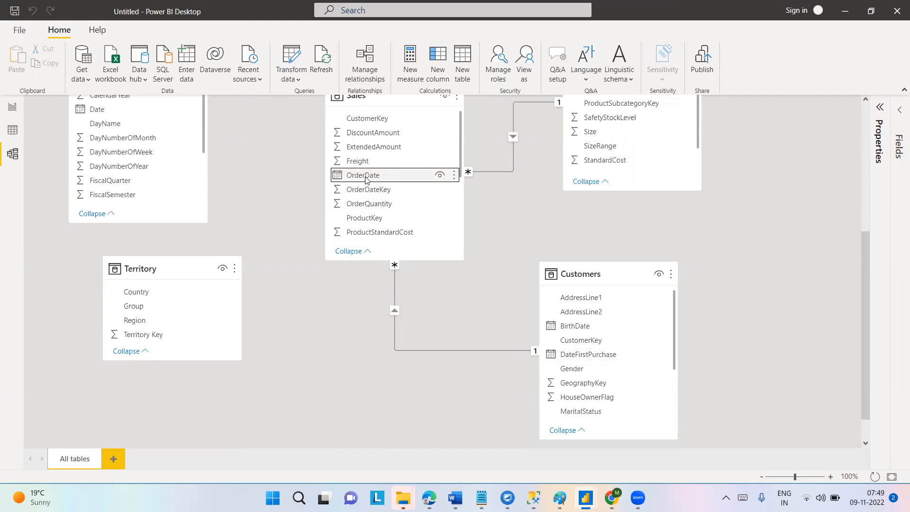
pyautogui.moveTo(365, 179); pyautogui.dragTo(582, 355)
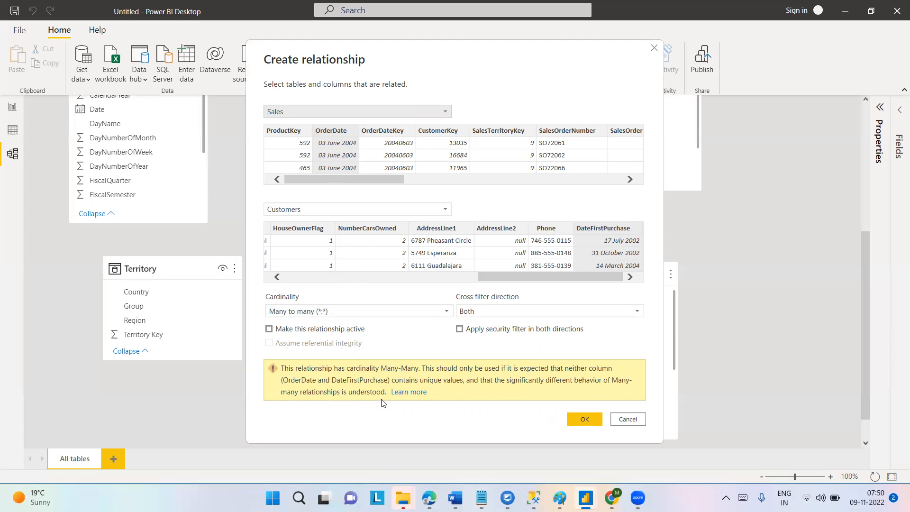
pyautogui.click(448, 312)
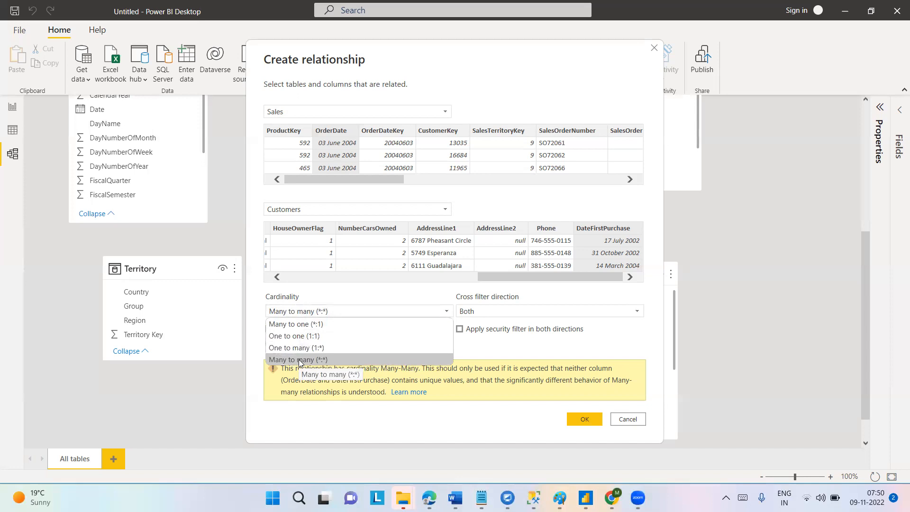
pyautogui.click(332, 359)
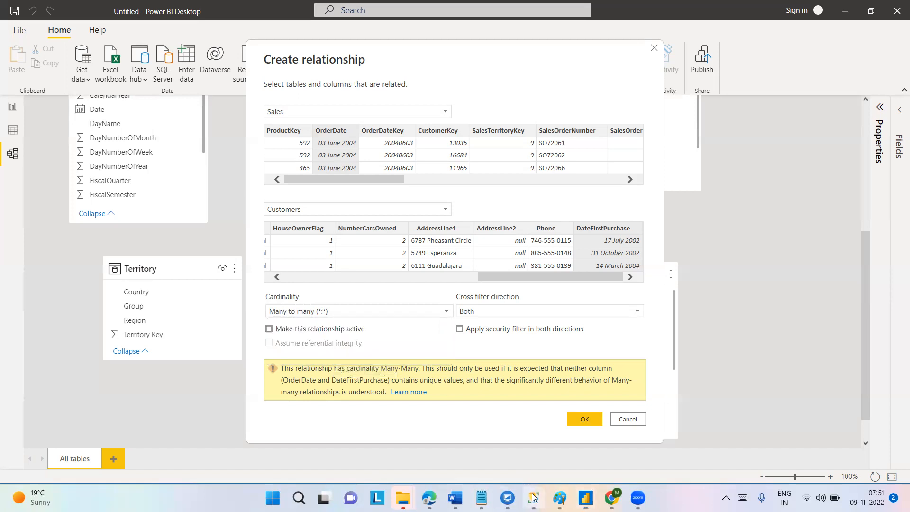
# Switch to SQL Server Management Studio and enter two rows of 1 below the existing notes in SQLQuery4.sql.
pyautogui.click(532, 497)
pyautogui.press('Return')
pyautogui.press('Return')
pyautogui.press('Return')
pyautogui.write('1')
pyautogui.press('Return')
pyautogui.write('2')
pyautogui.press('BackSpace')
pyautogui.write('1')
pyautogui.press('Return')
pyautogui.write('2')
pyautogui.press('BackSpace')
pyautogui.press('Up')
pyautogui.press('Up')
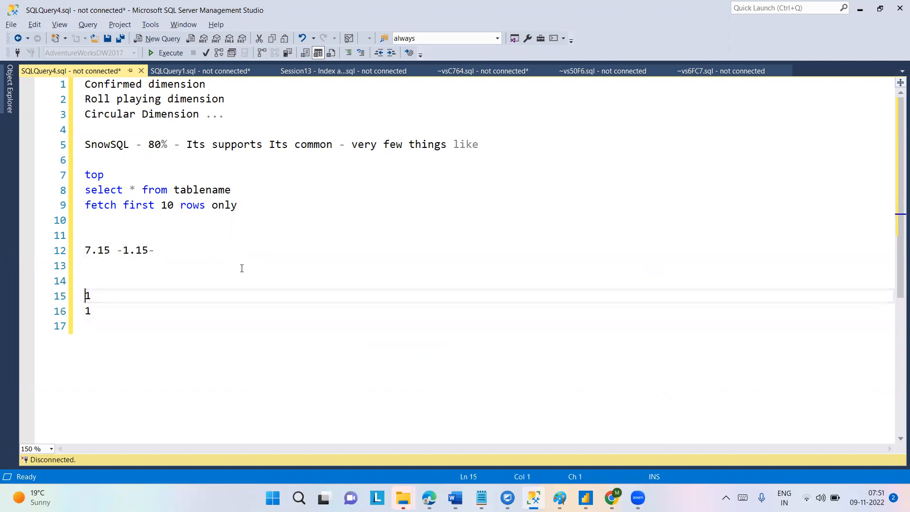
# Add an ID heading above the two rows and a second ID column with 1 in both rows.
pyautogui.click(180, 285)
pyautogui.click(171, 294)
pyautogui.click(98, 276)
pyautogui.write('ID')
pyautogui.press('Tab')
pyautogui.press('Tab')
pyautogui.press('Tab')
pyautogui.write('ID')
pyautogui.press('Down')
pyautogui.press('Tab')
pyautogui.write('1')
pyautogui.press('Down')
pyautogui.press('Tab')
pyautogui.press('Tab')
pyautogui.write('1')
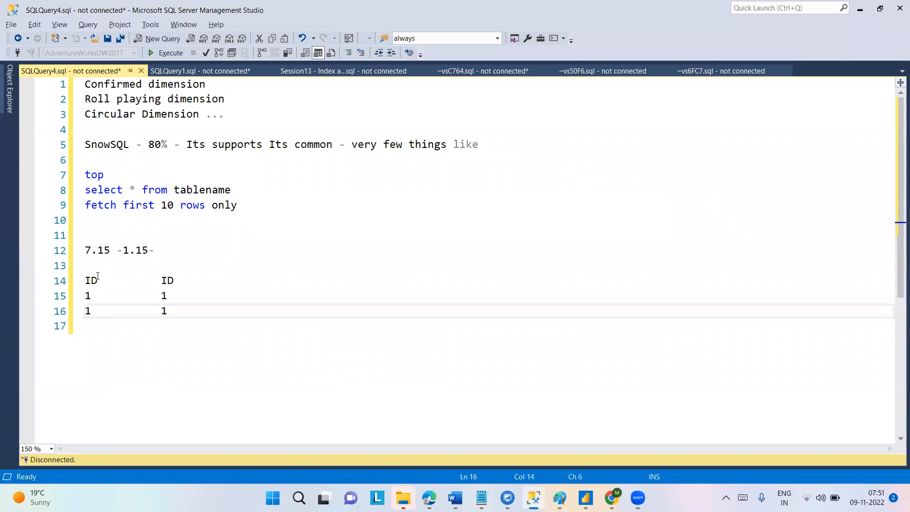
# Write the join condition id = id below the sample columns, followed by four result rows of 1.
pyautogui.press('Return')
pyautogui.press('Return')
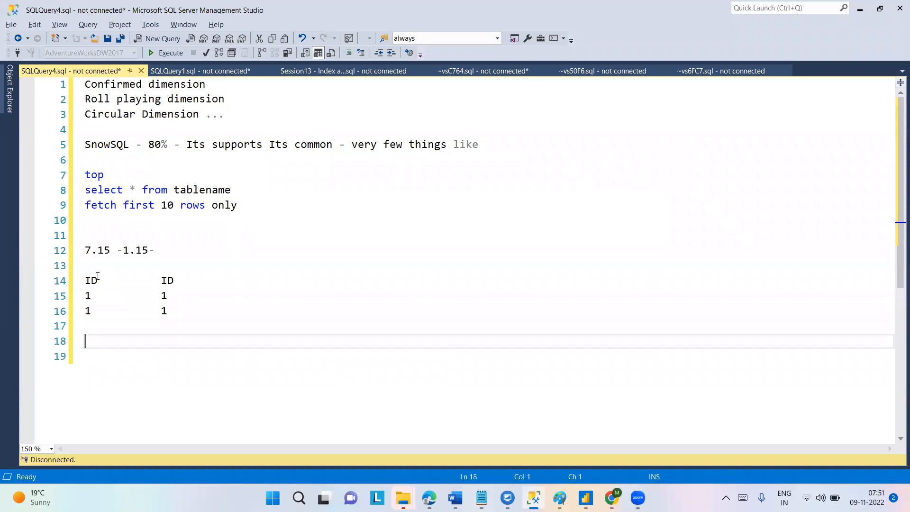
pyautogui.write('id = id')
pyautogui.press('Return')
pyautogui.press('Return')
pyautogui.write('1')
pyautogui.press('Return')
pyautogui.write('1')
pyautogui.press('Return')
pyautogui.write('1')
pyautogui.press('Return')
pyautogui.write('1')
pyautogui.press('Return')
pyautogui.press('BackSpace')
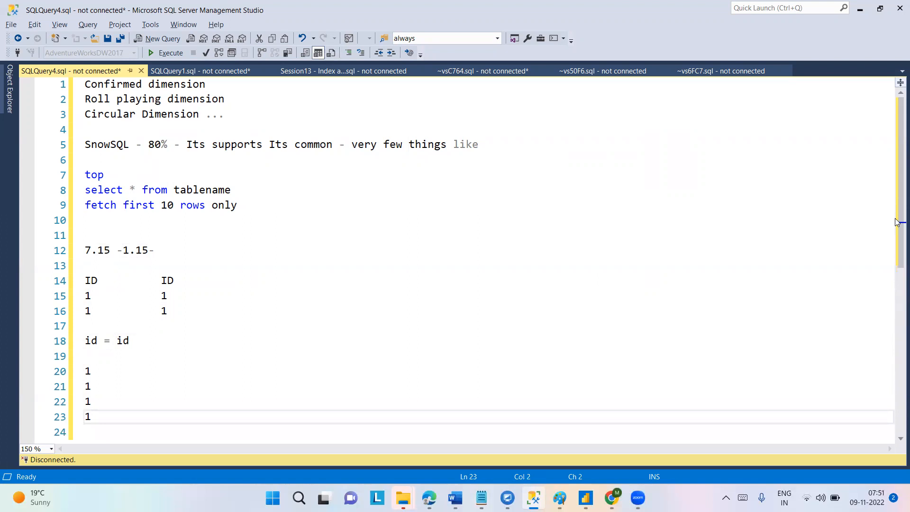
# Highlight the four result rows of 1 under the id = id condition to examine the many-to-many outcome.
pyautogui.moveTo(897, 142); pyautogui.dragTo(897, 202)
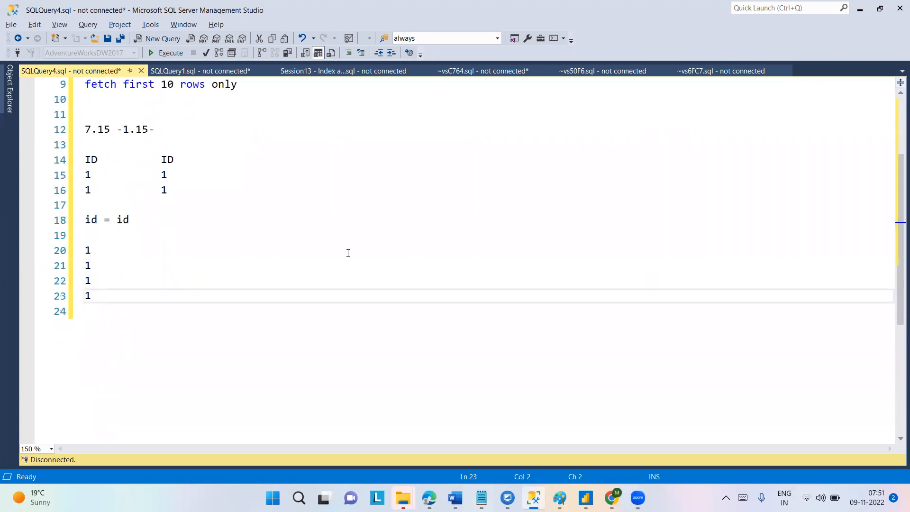
pyautogui.moveTo(114, 301); pyautogui.dragTo(86, 235)
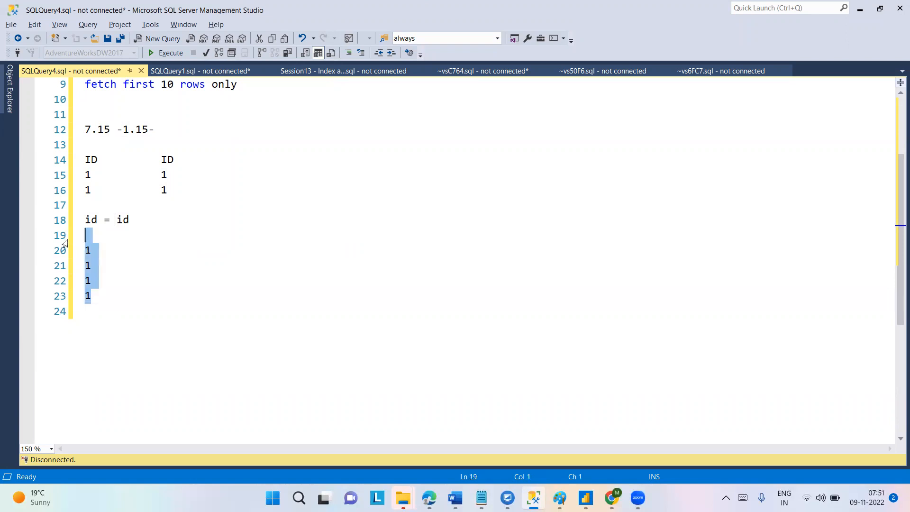
pyautogui.click(123, 283)
pyautogui.moveTo(92, 298); pyautogui.dragTo(85, 235)
pyautogui.click(148, 282)
pyautogui.moveTo(102, 300); pyautogui.dragTo(86, 235)
# Switch back to Power BI Desktop, create the relationship from Sales OrderDate to Customers CustomerKey, and select its line in the diagram.
pyautogui.moveTo(586, 498)
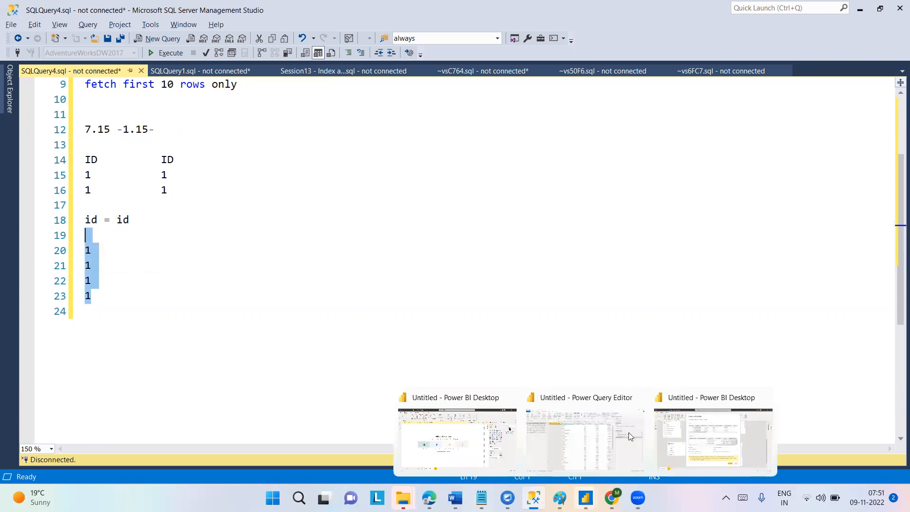
pyautogui.click(705, 450)
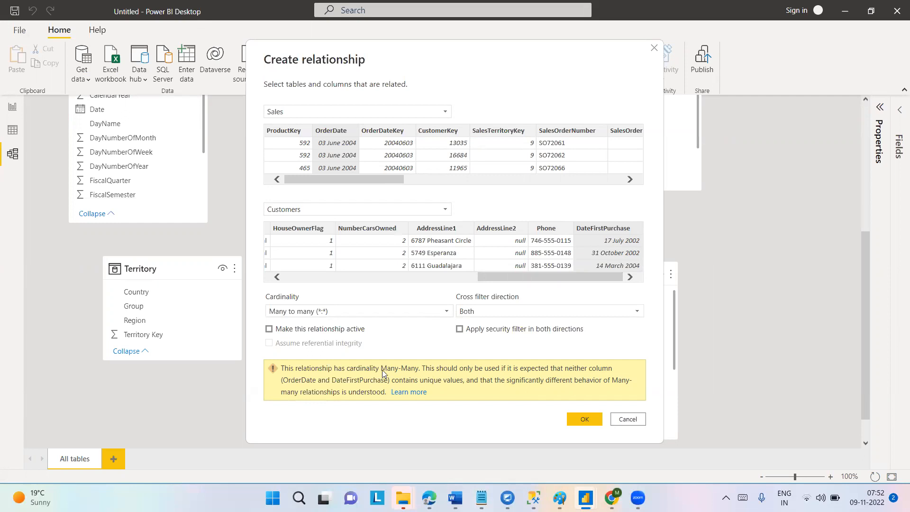
pyautogui.moveTo(578, 280); pyautogui.dragTo(293, 282)
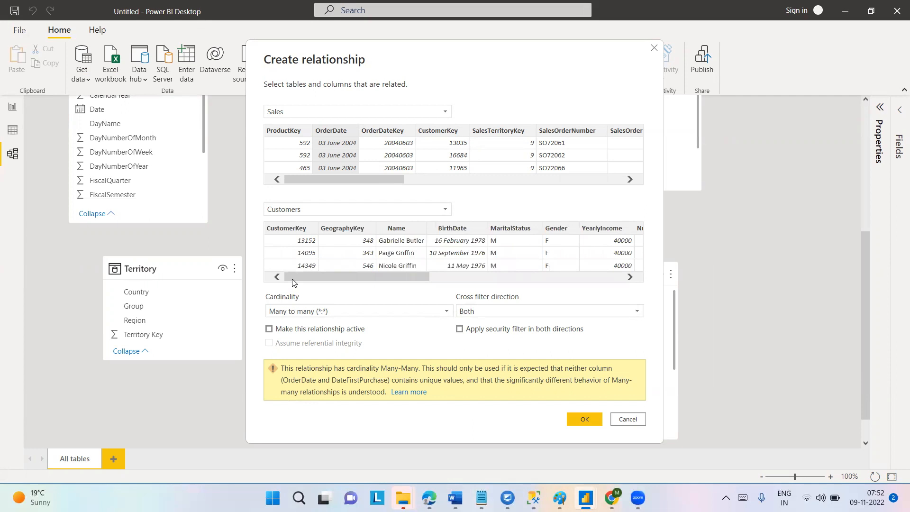
pyautogui.click(362, 232)
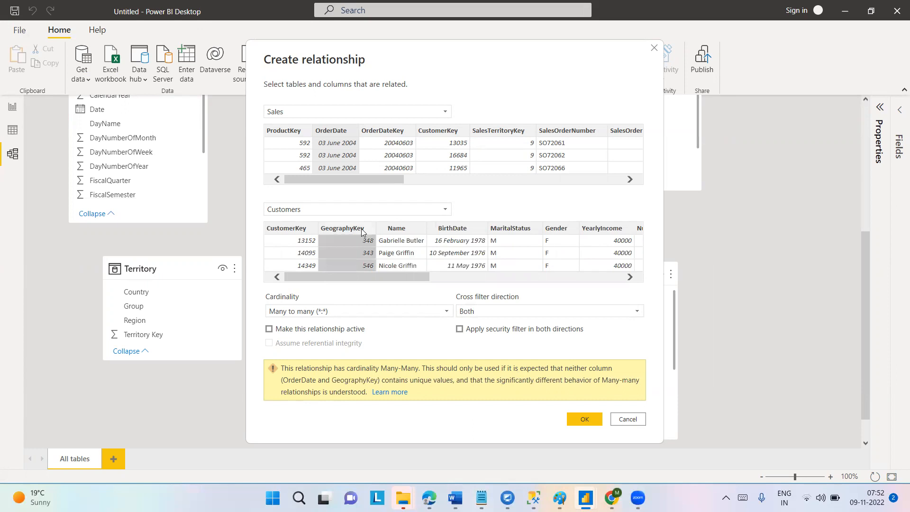
pyautogui.click(298, 232)
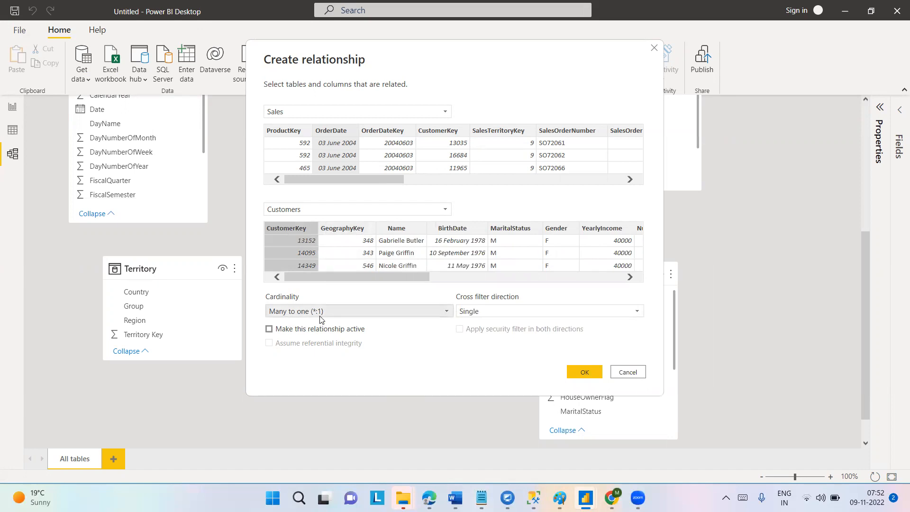
pyautogui.click(584, 373)
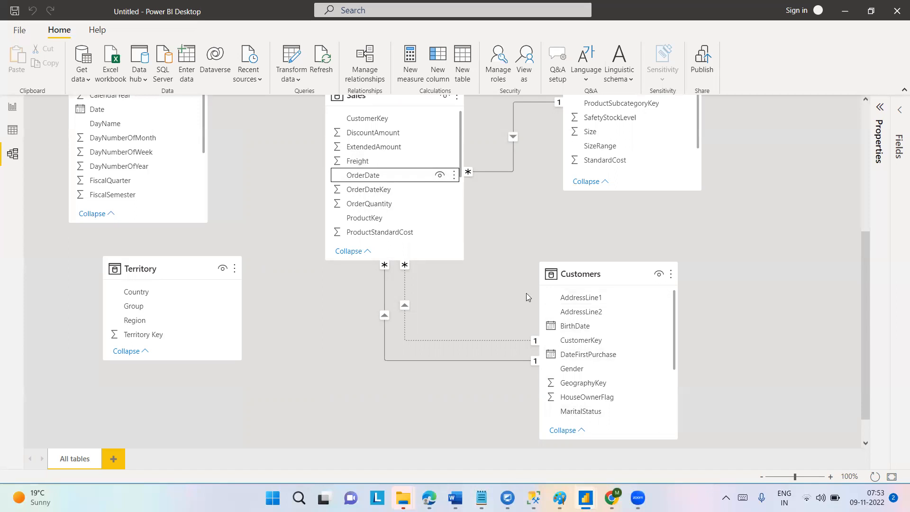
pyautogui.click(402, 304)
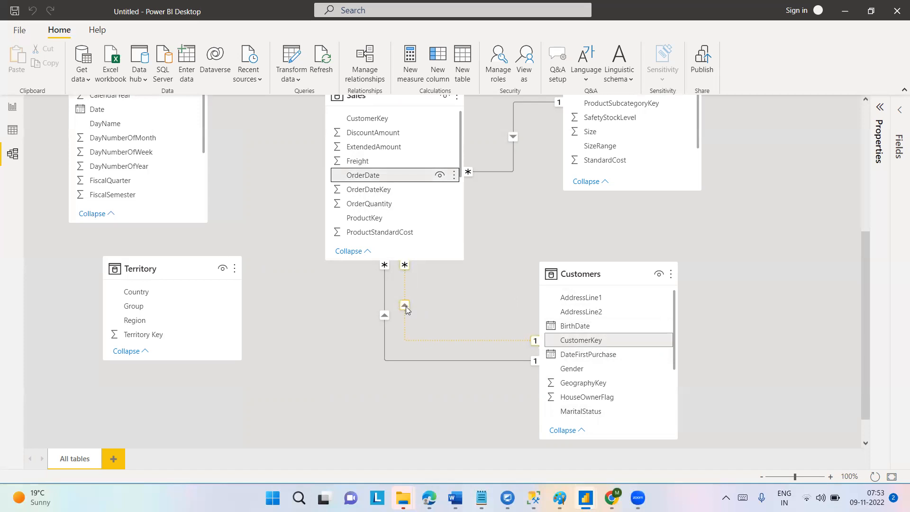
# Open the properties of the dashed relationship between Sales OrderDate and Customers CustomerKey, examine its settings, and close them without changes.
pyautogui.rightClick(406, 307)
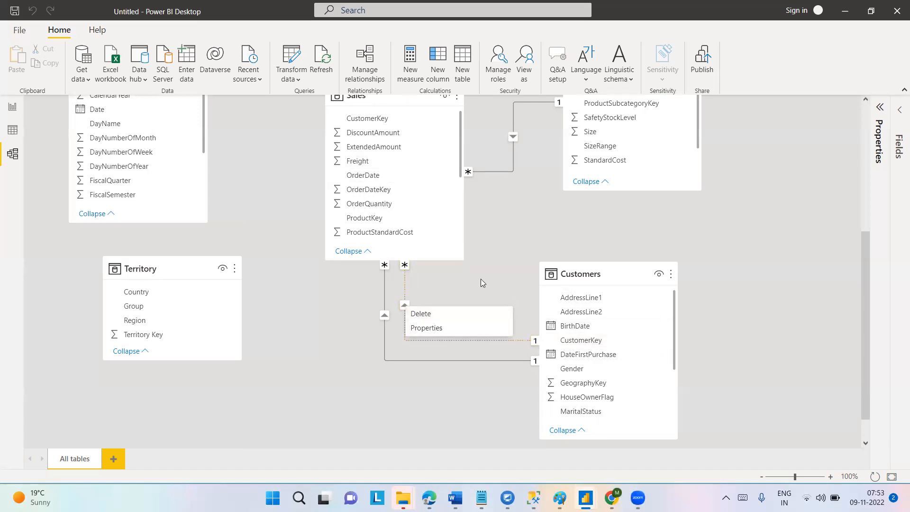
pyautogui.press('Escape')
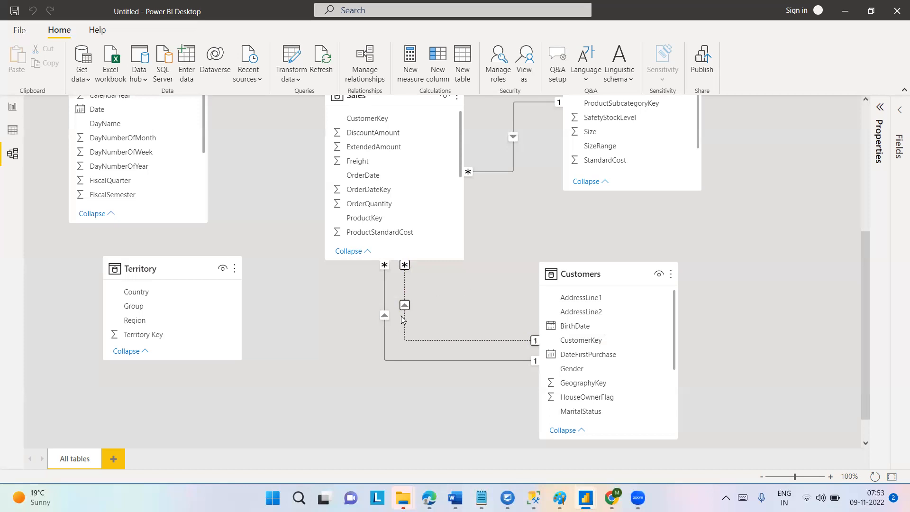
pyautogui.rightClick(489, 340)
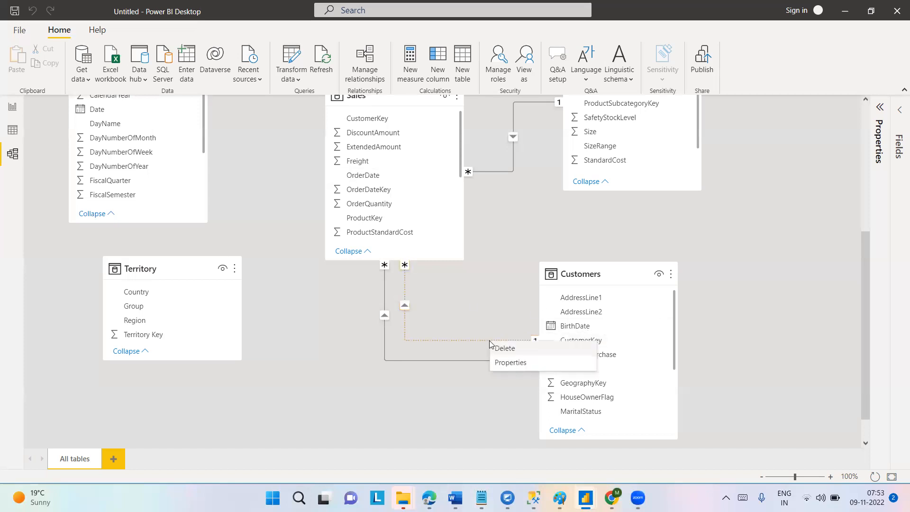
pyautogui.click(499, 363)
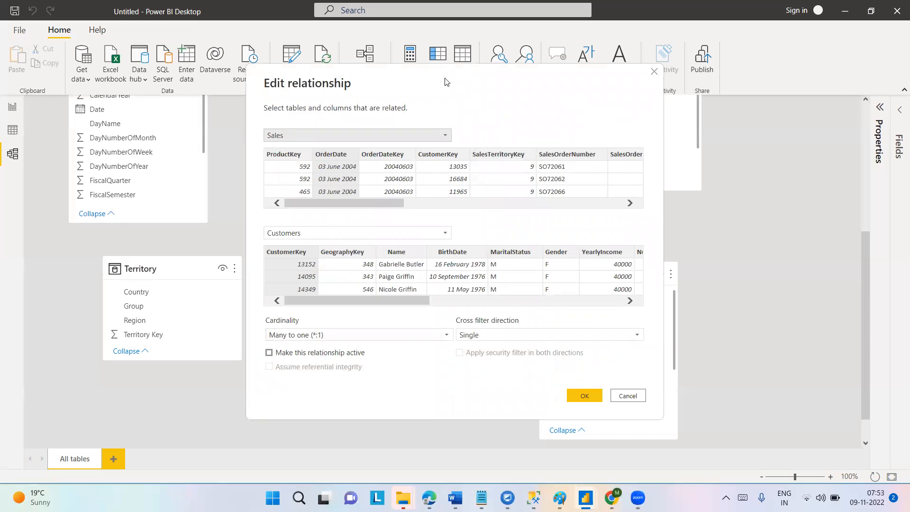
pyautogui.moveTo(447, 82); pyautogui.dragTo(484, 85)
pyautogui.moveTo(560, 94); pyautogui.dragTo(751, 92)
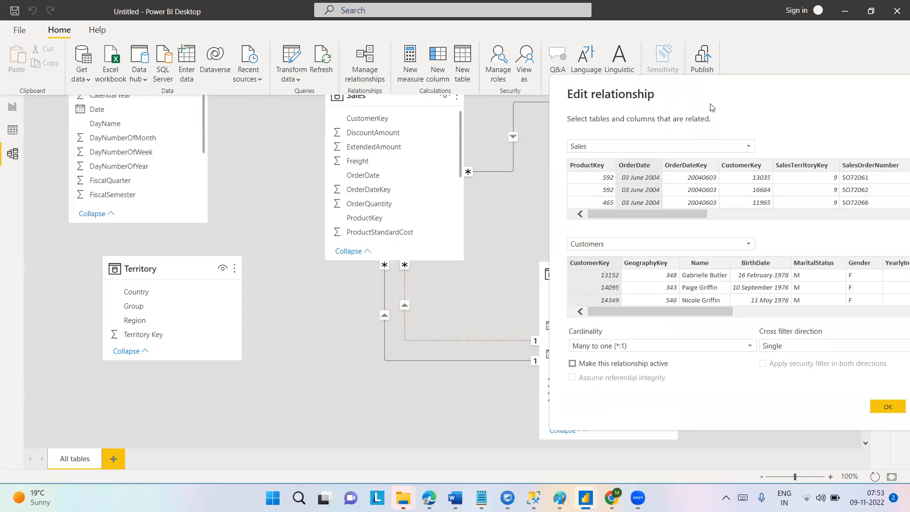
pyautogui.moveTo(709, 89); pyautogui.dragTo(407, 71)
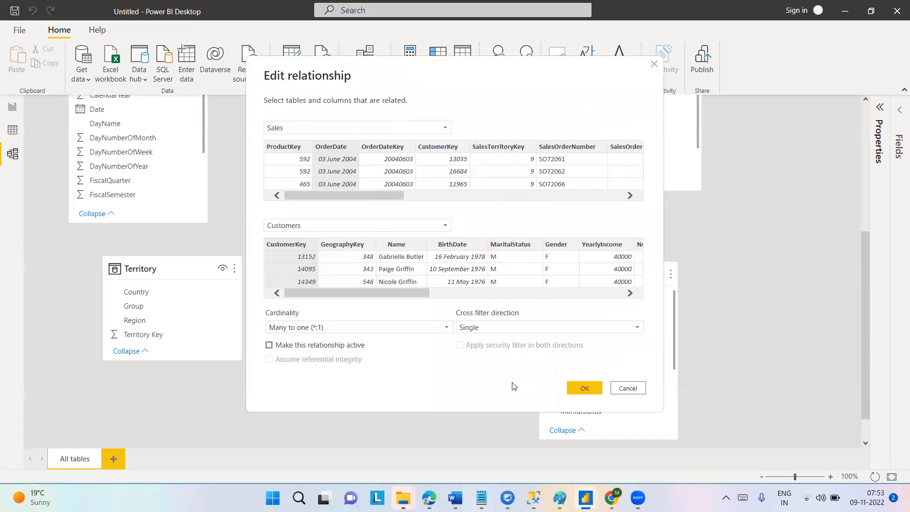
pyautogui.moveTo(454, 76); pyautogui.dragTo(420, 90)
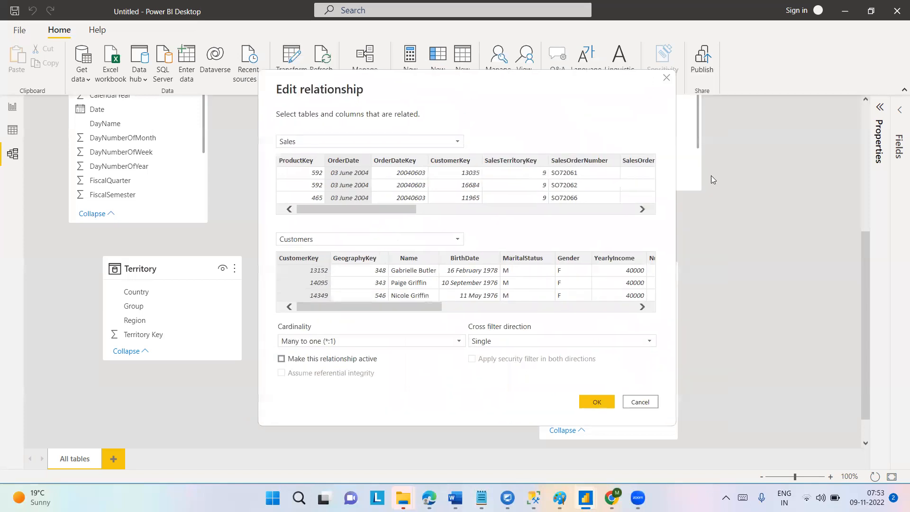
pyautogui.click(666, 78)
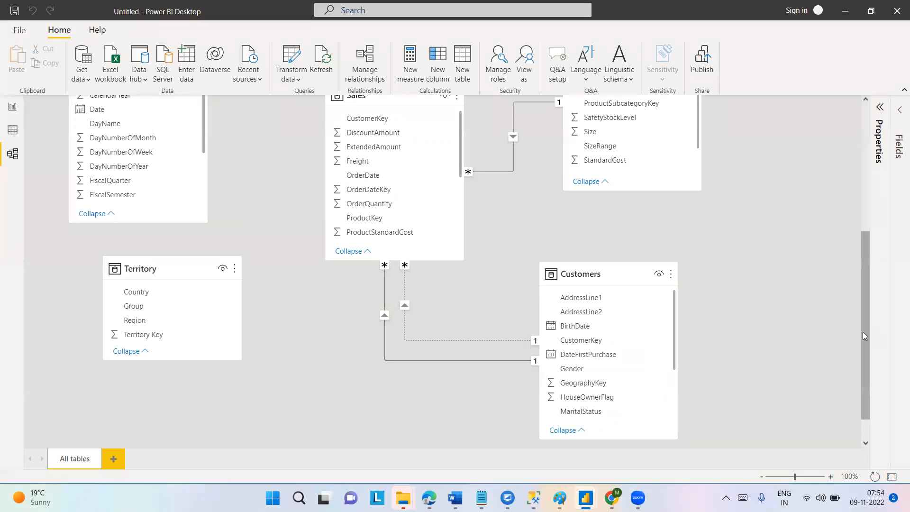
# Delete the inactive relationship between Sales OrderDate and Customers CustomerKey.
pyautogui.rightClick(404, 306)
pyautogui.click(427, 316)
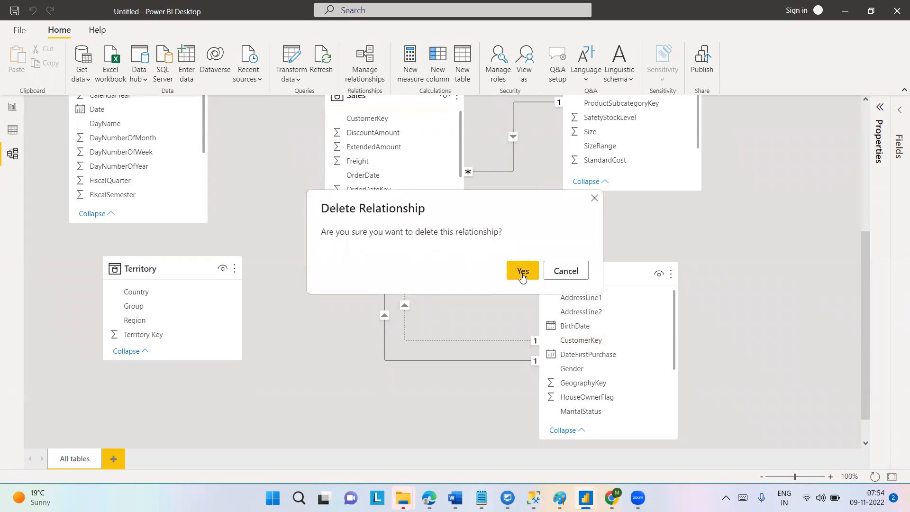
pyautogui.click(522, 275)
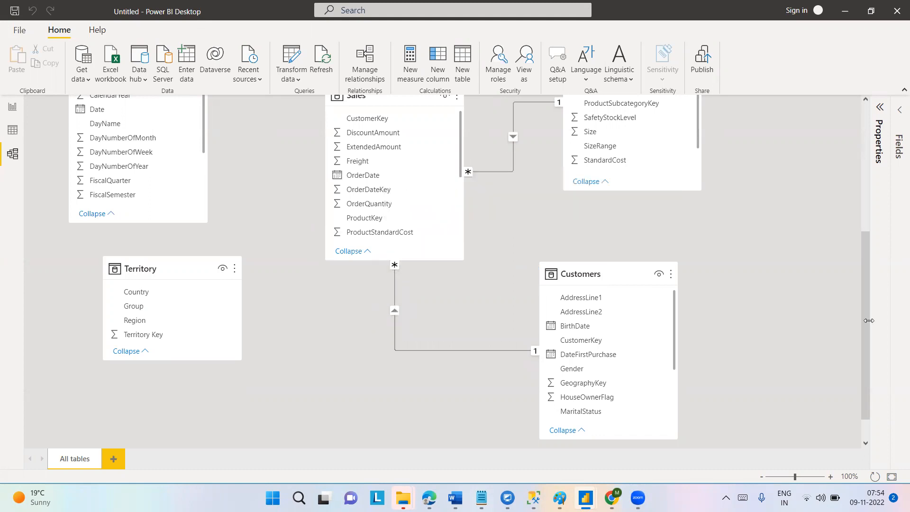
pyautogui.moveTo(866, 320); pyautogui.dragTo(865, 302)
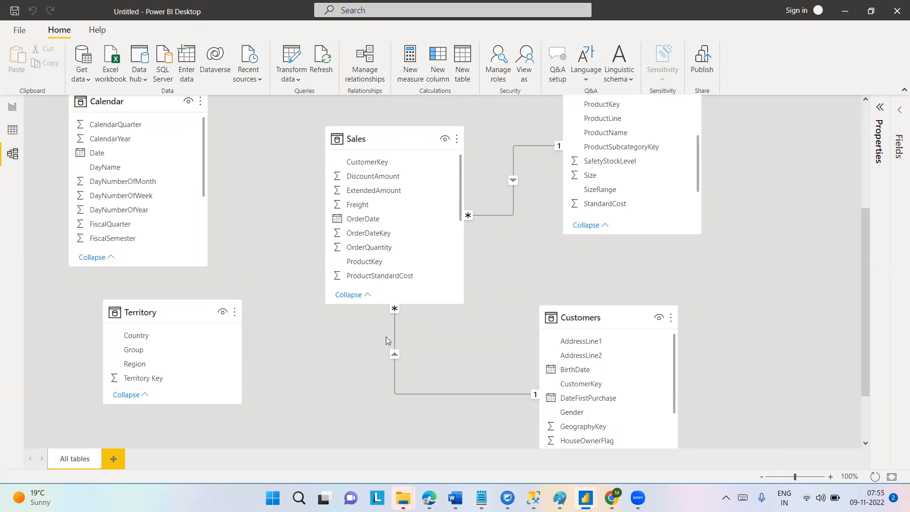
# Switch to SQL Server Management Studio and start a note below the result rows reading "1. Interactive data filtering".
pyautogui.click(534, 498)
pyautogui.click(127, 300)
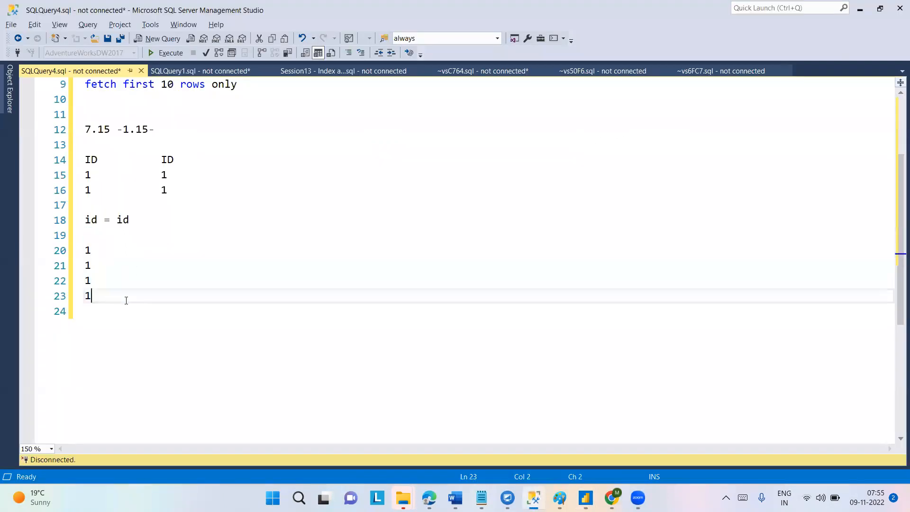
pyautogui.press('Return')
pyautogui.press('Return')
pyautogui.press('Return')
pyautogui.write('1. Interacti')
pyautogui.write('ve filtering')
pyautogui.press('Left')
pyautogui.press('Left')
pyautogui.press('Left')
pyautogui.press('Left')
pyautogui.press('Left')
pyautogui.press('Left')
pyautogui.press('Left')
pyautogui.press('Left')
pyautogui.press('Left')
pyautogui.write('data')
# Complete the interactive data filtering note with "can be done in Power Bi VIsual.".
pyautogui.press('Right')
pyautogui.press('Right')
pyautogui.press('Right')
pyautogui.press('Right')
pyautogui.press('Right')
pyautogui.press('Right')
pyautogui.press('Right')
pyautogui.press('Right')
pyautogui.press('Right')
pyautogui.write('can be done in Power  Bi VI')
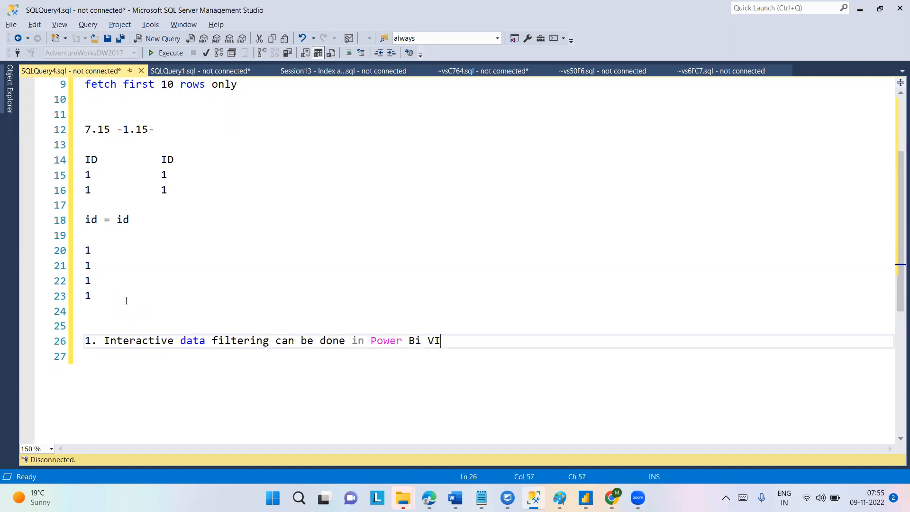
pyautogui.write('sual.')
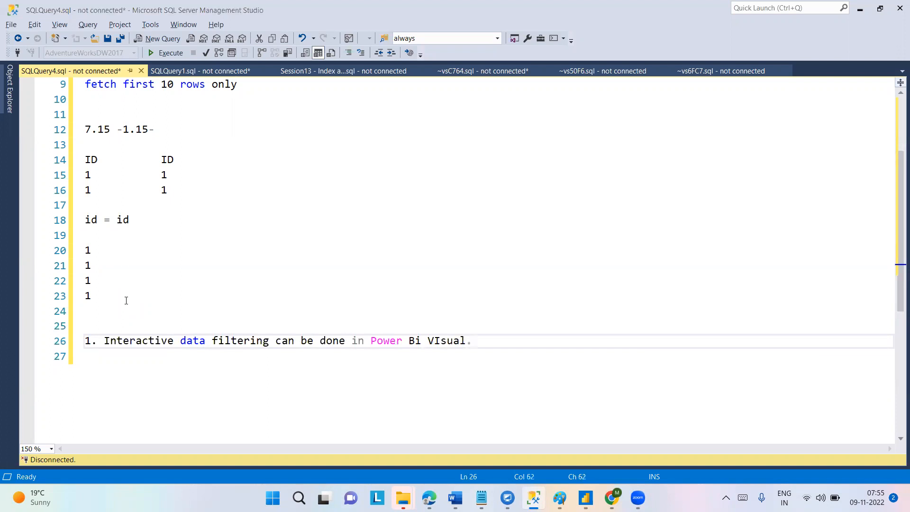
# Switch back to Power BI Desktop and examine the Sales table's fields and its relationship to Products.
pyautogui.hotkey('alt', 'Tab')
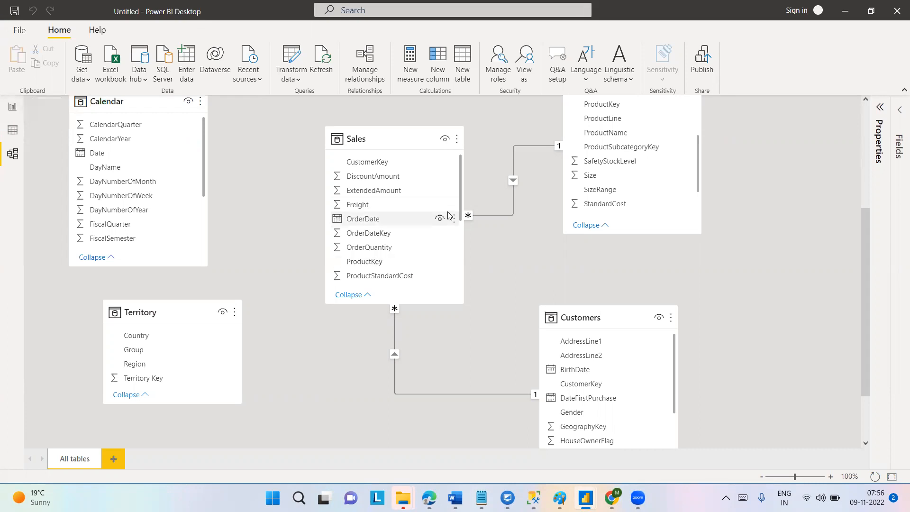
pyautogui.moveTo(460, 206); pyautogui.dragTo(459, 244)
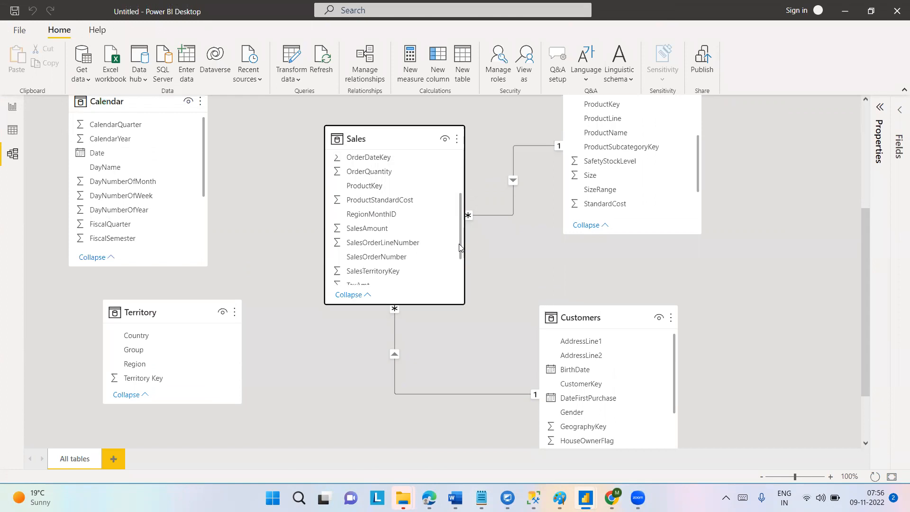
pyautogui.moveTo(868, 269); pyautogui.dragTo(867, 226)
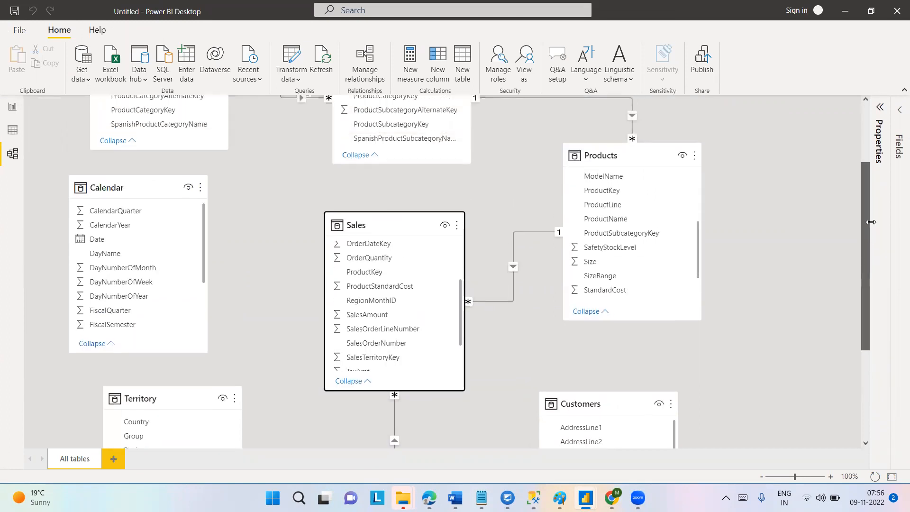
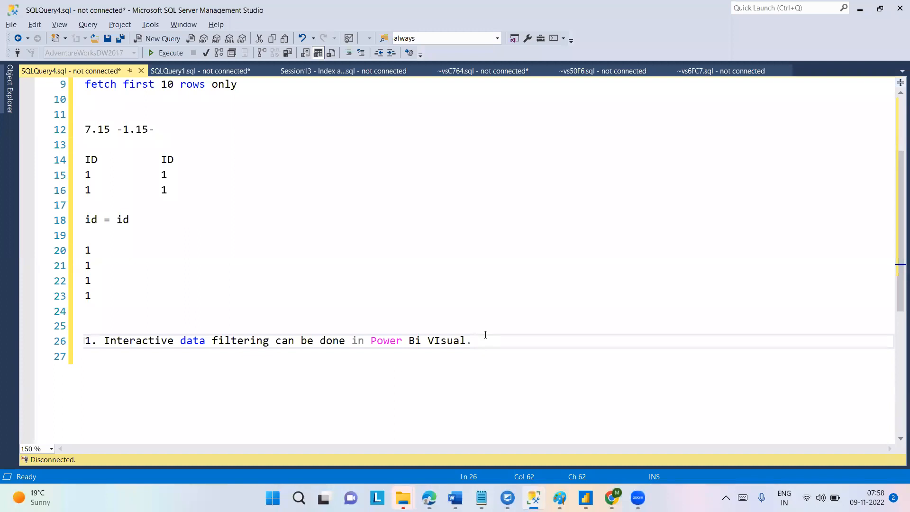
# Add two column headings, ProductKey and productKey, on one line below the filtering note.
pyautogui.press('Return')
pyautogui.press('Return')
pyautogui.write('P')
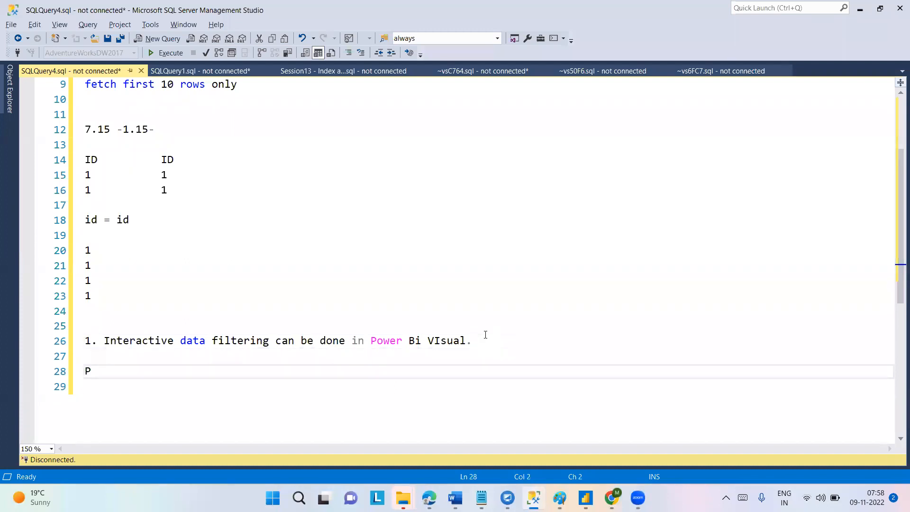
pyautogui.write('roductKey')
pyautogui.press('Tab')
pyautogui.write('produ')
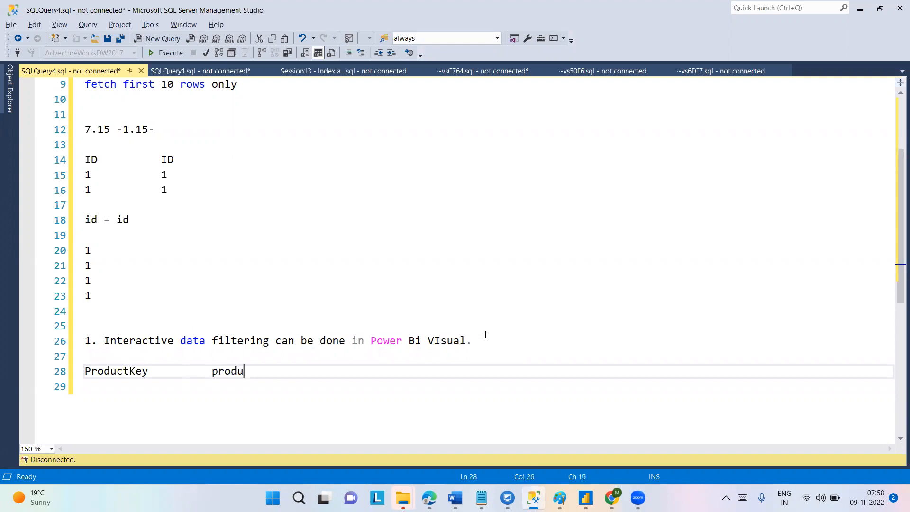
pyautogui.write('ctKey')
# Prefix the second key heading with "sales -" and the first with "product -".
pyautogui.press('Left')
pyautogui.press('Left')
pyautogui.press('Left')
pyautogui.press('Left')
pyautogui.press('Left')
pyautogui.press('Left')
pyautogui.write('sales -')
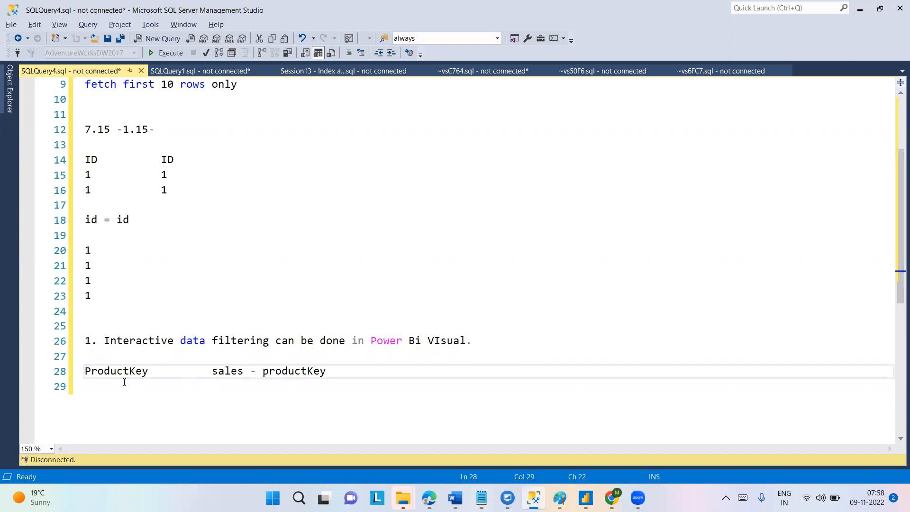
pyautogui.click(87, 369)
pyautogui.write('product')
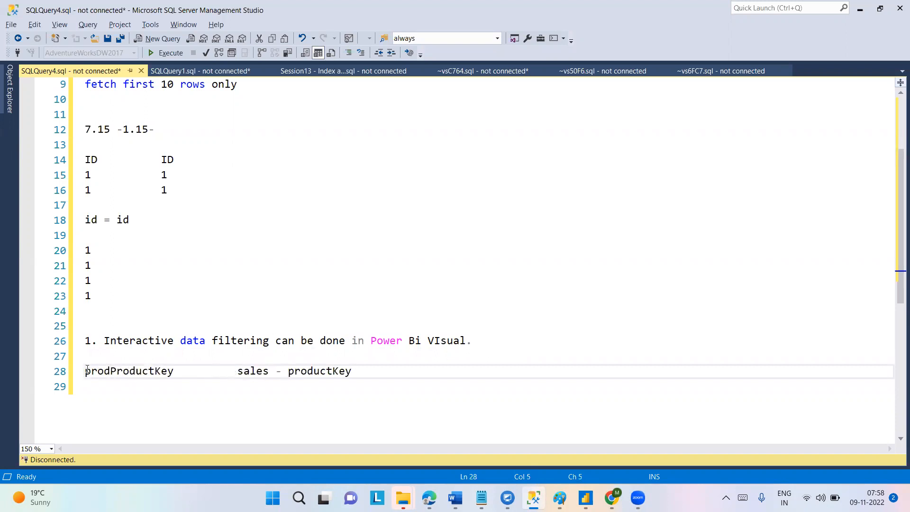
pyautogui.write(' -')
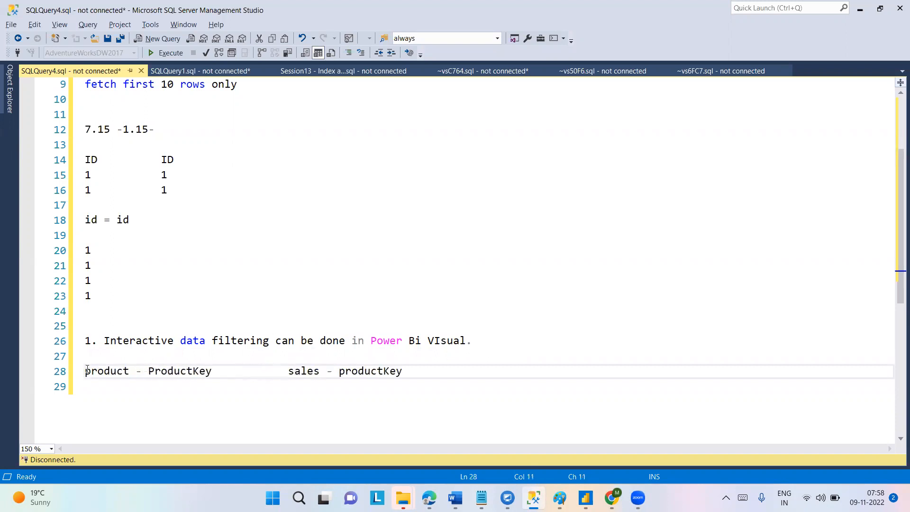
# List the keys 1, 2, 3 and 4 on separate rows under the product - ProductKey heading.
pyautogui.press('End')
pyautogui.press('Down')
pyautogui.press('Return')
pyautogui.press('Up')
pyautogui.write('1')
pyautogui.press('Return')
pyautogui.write('2')
pyautogui.press('Return')
pyautogui.write('3')
pyautogui.press('Return')
pyautogui.write('4')
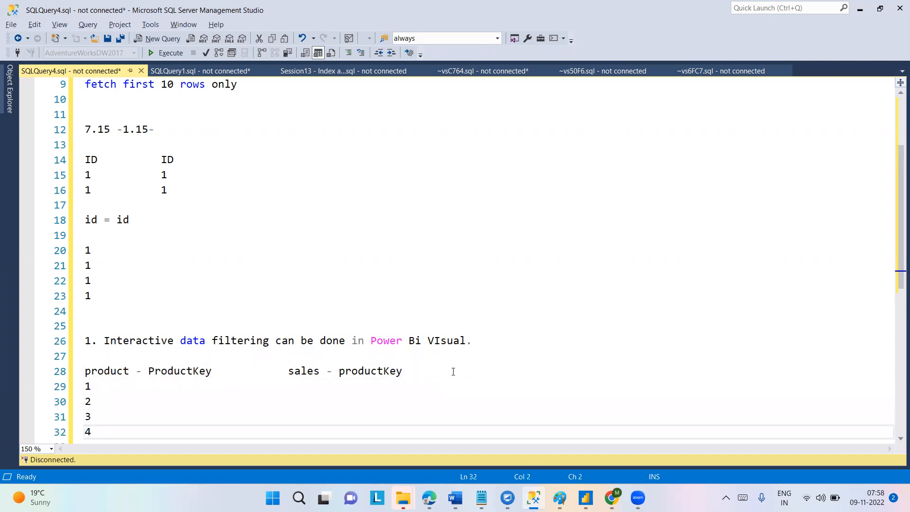
pyautogui.press('Return')
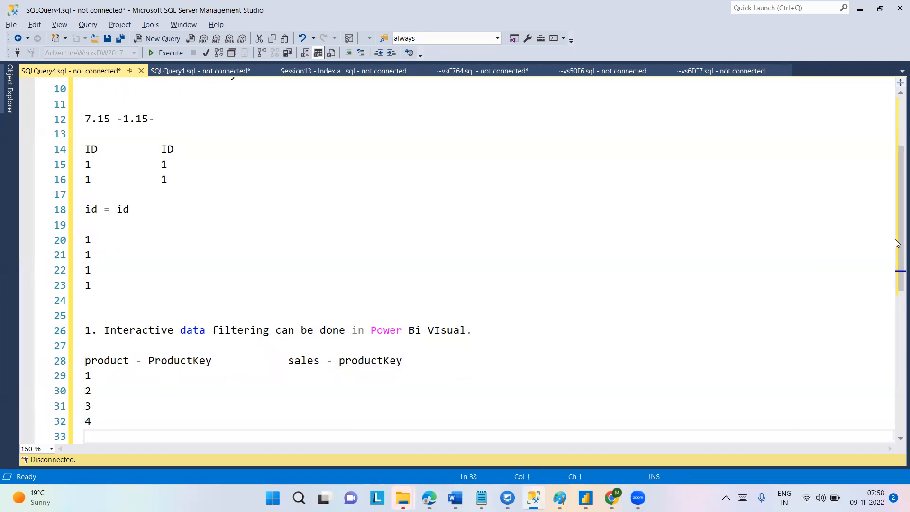
pyautogui.scroll(-2, 897, 284)
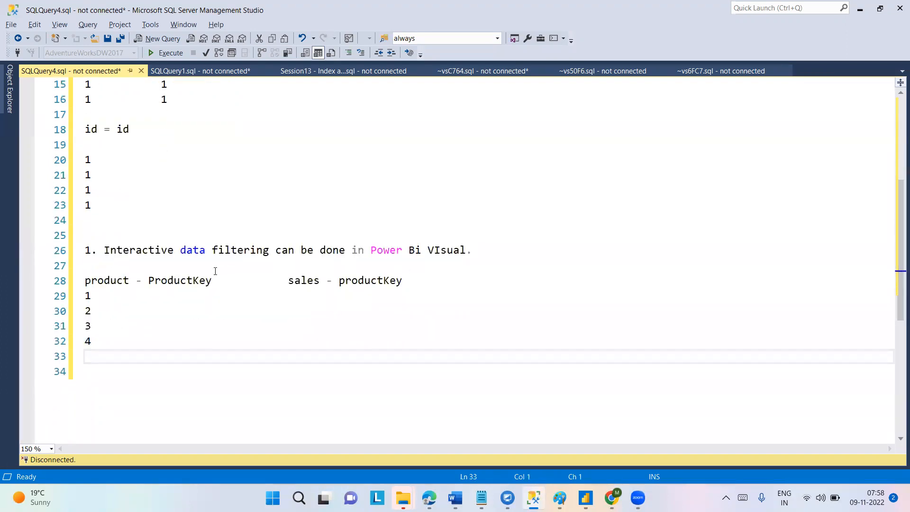
# Enter 1 in the first two rows under the sales - productKey heading, aligned with product keys 1 and 2.
pyautogui.click(145, 297)
pyautogui.press('Tab')
pyautogui.press('Tab')
pyautogui.press('Tab')
pyautogui.press('Tab')
pyautogui.press('Tab')
pyautogui.press('Tab')
pyautogui.press('Tab')
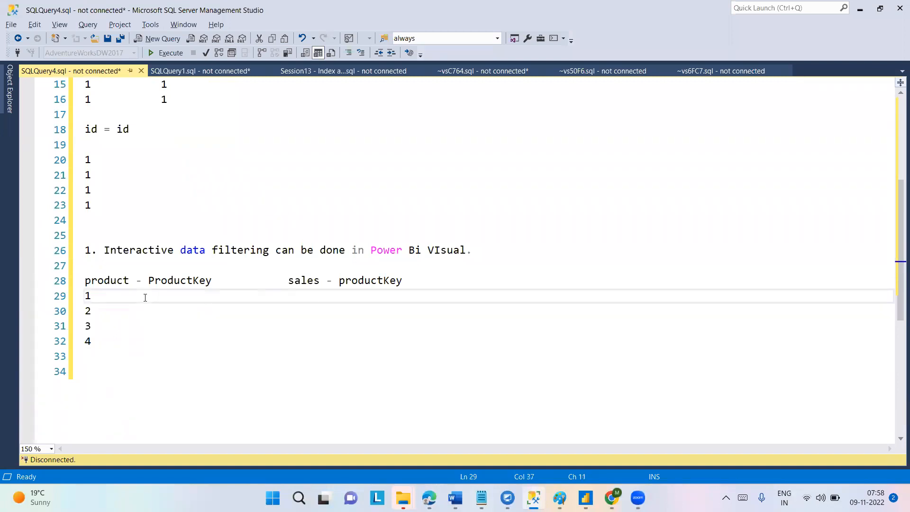
pyautogui.write('1')
pyautogui.press('Down')
pyautogui.press('Tab')
pyautogui.press('Tab')
pyautogui.press('Tab')
pyautogui.press('Tab')
pyautogui.press('Tab')
pyautogui.press('Tab')
pyautogui.press('Tab')
pyautogui.press('Tab')
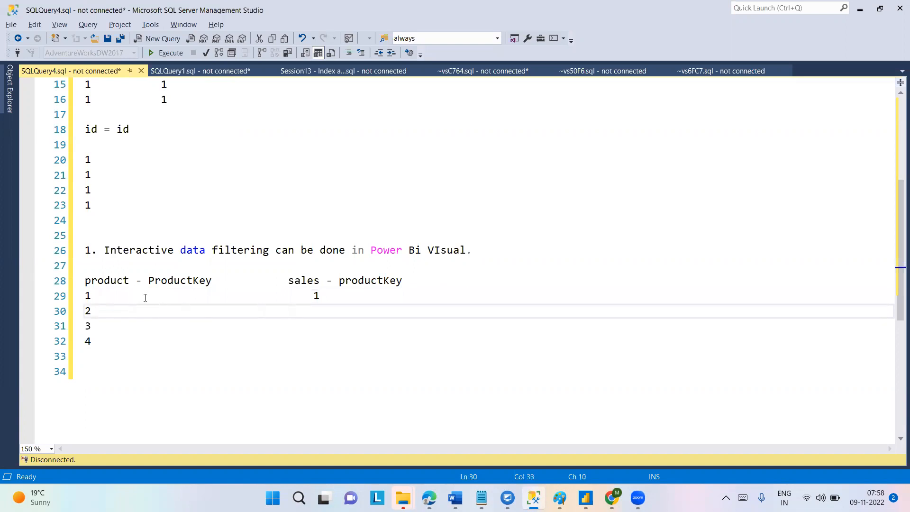
pyautogui.write('1')
# Enter 2 in the third and fourth rows under the sales - productKey heading.
pyautogui.press('Down')
pyautogui.press('Tab')
pyautogui.press('Tab')
pyautogui.press('Tab')
pyautogui.press('Tab')
pyautogui.press('Tab')
pyautogui.press('Tab')
pyautogui.write('2')
pyautogui.press('Down')
pyautogui.press('Tab')
pyautogui.press('Tab')
pyautogui.press('Tab')
pyautogui.press('Tab')
pyautogui.press('Tab')
pyautogui.press('Tab')
pyautogui.press('Tab')
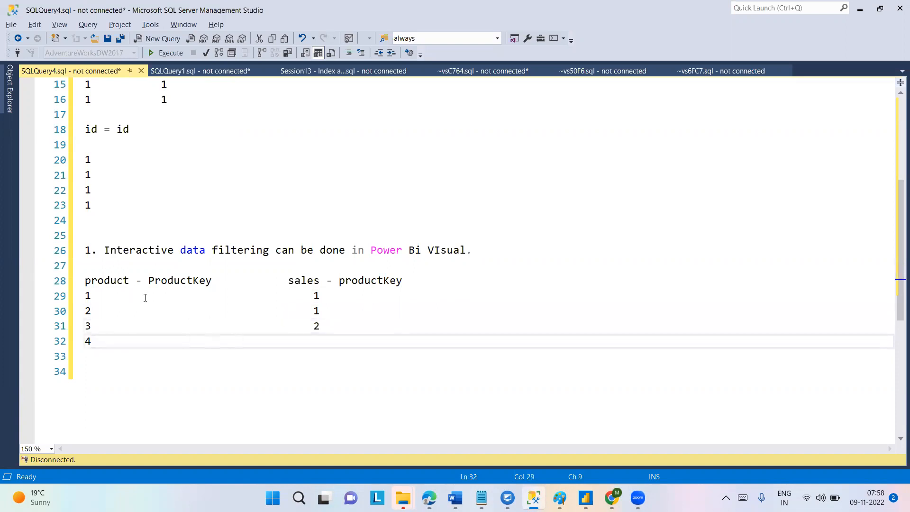
pyautogui.write('2')
# Highlight the product and sales key rows, including the first sales key, to examine how the two columns relate.
pyautogui.moveTo(86, 295); pyautogui.dragTo(96, 341)
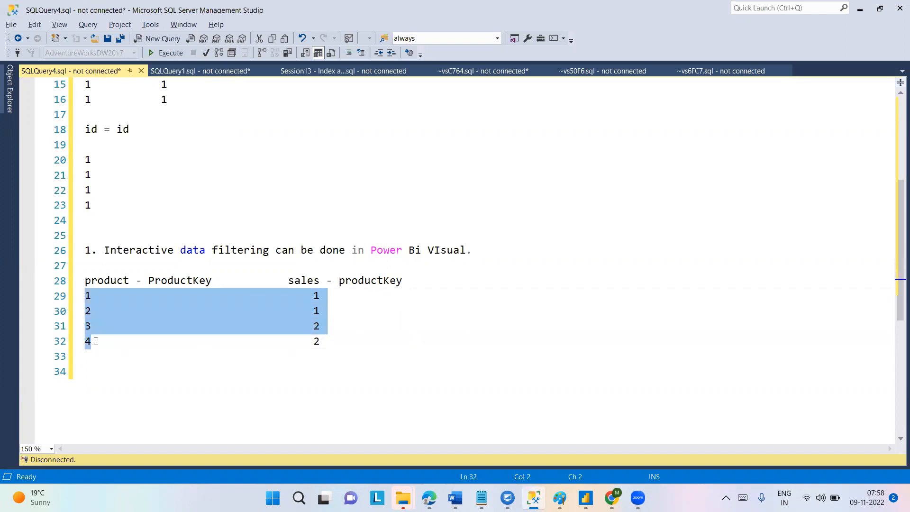
pyautogui.click(96, 341)
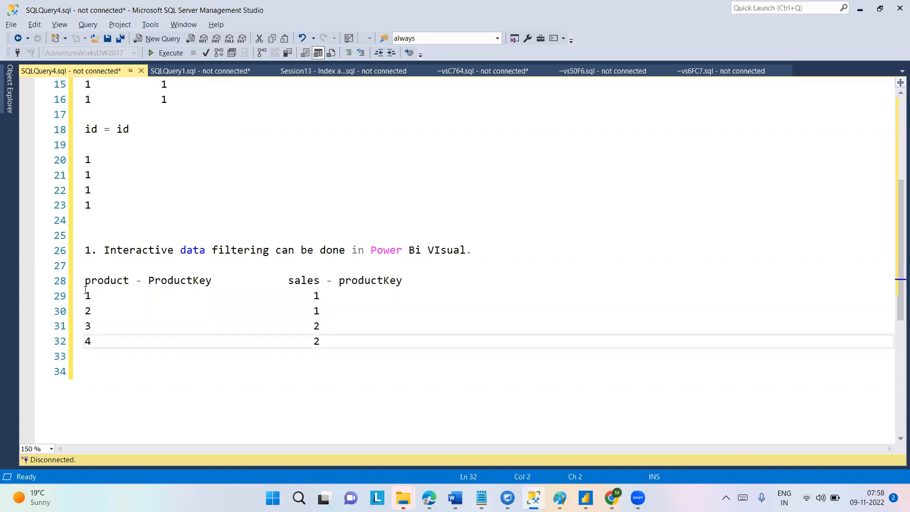
pyautogui.moveTo(86, 281); pyautogui.dragTo(90, 341)
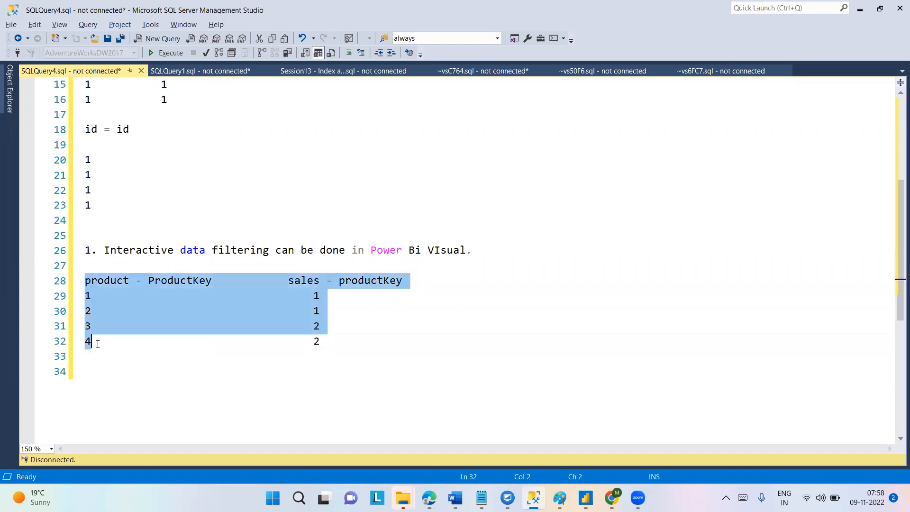
pyautogui.click(97, 343)
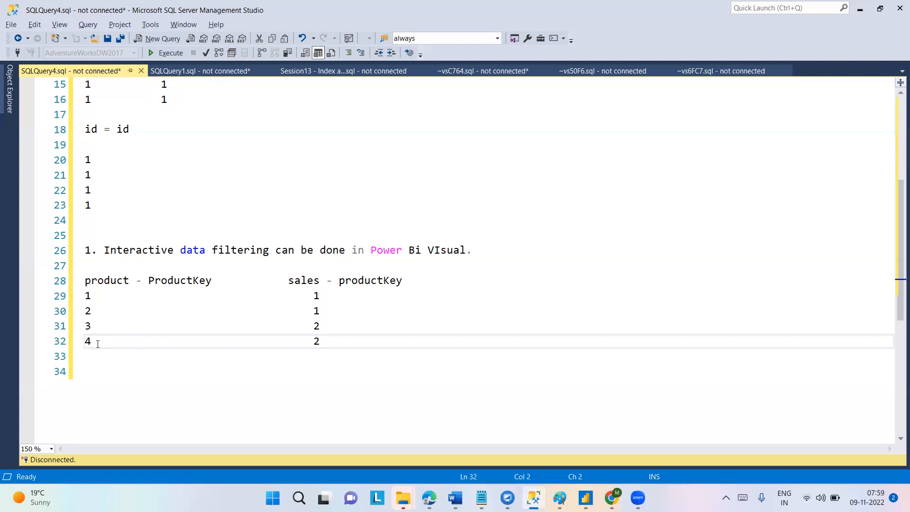
pyautogui.moveTo(290, 277); pyautogui.dragTo(337, 346)
pyautogui.click(337, 346)
pyautogui.moveTo(311, 296); pyautogui.dragTo(325, 296)
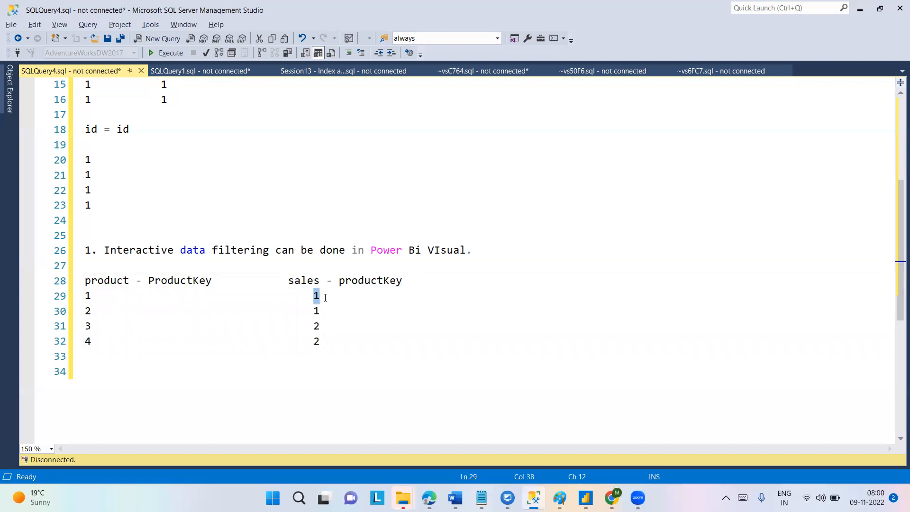
pyautogui.click(326, 297)
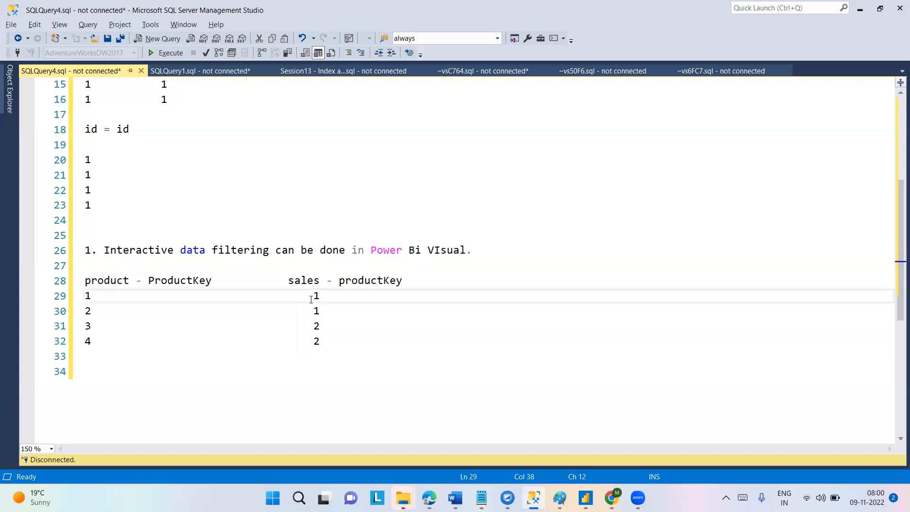
# Add the values 5 and 10 beside the two sales rows whose key is 1, each separated by a hyphen.
pyautogui.write('-  5')
pyautogui.press('Down')
pyautogui.write('-  10')
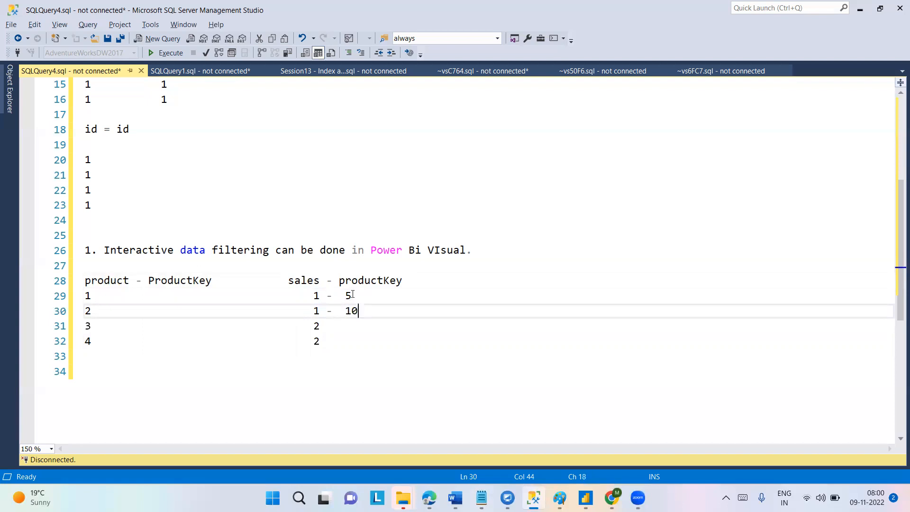
pyautogui.moveTo(346, 295); pyautogui.dragTo(362, 309)
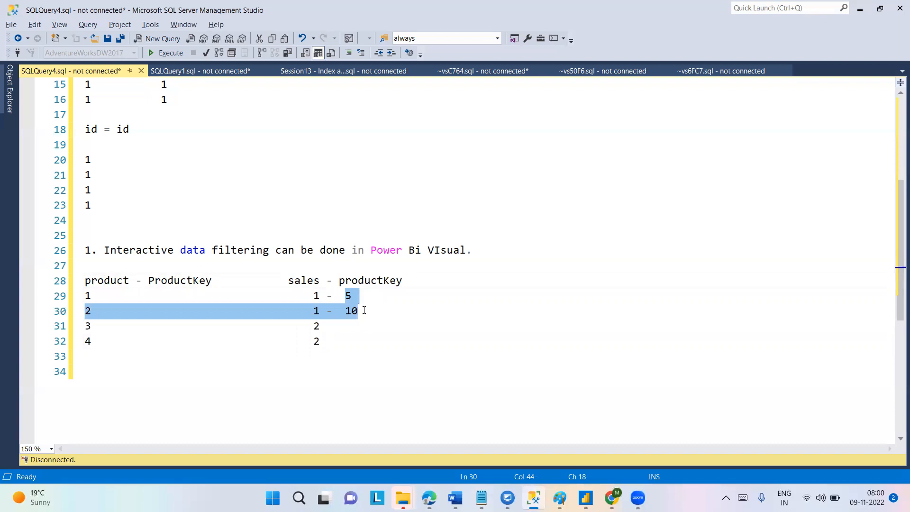
pyautogui.click(364, 310)
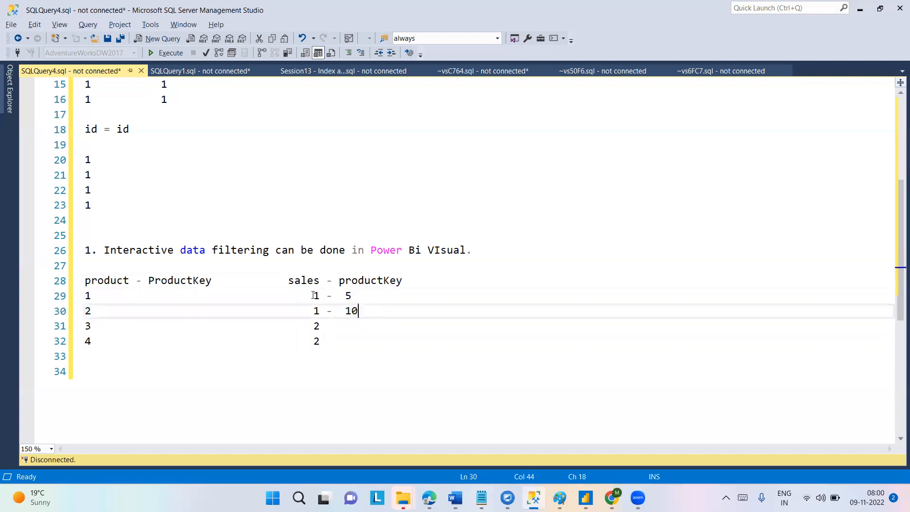
# Highlight the product and sales key columns and their headings to compare how the two tables match.
pyautogui.moveTo(314, 295); pyautogui.dragTo(321, 345)
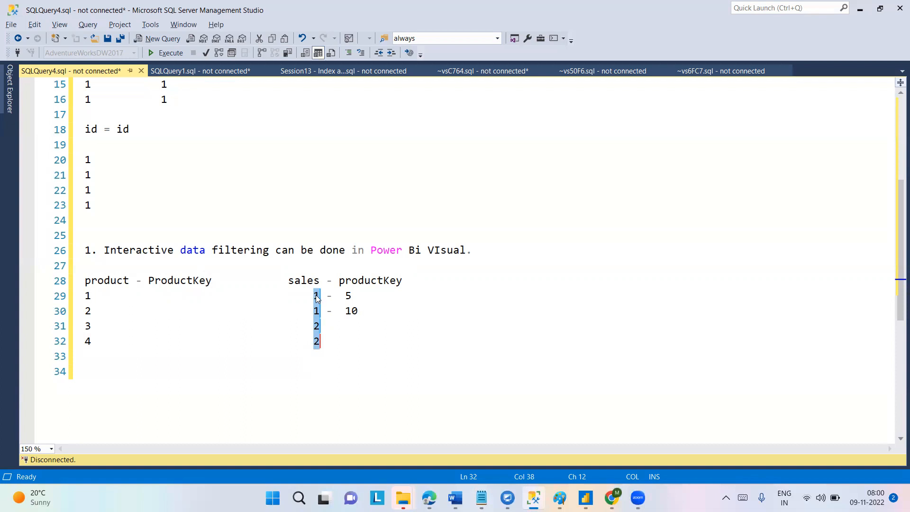
pyautogui.moveTo(85, 295); pyautogui.dragTo(95, 340)
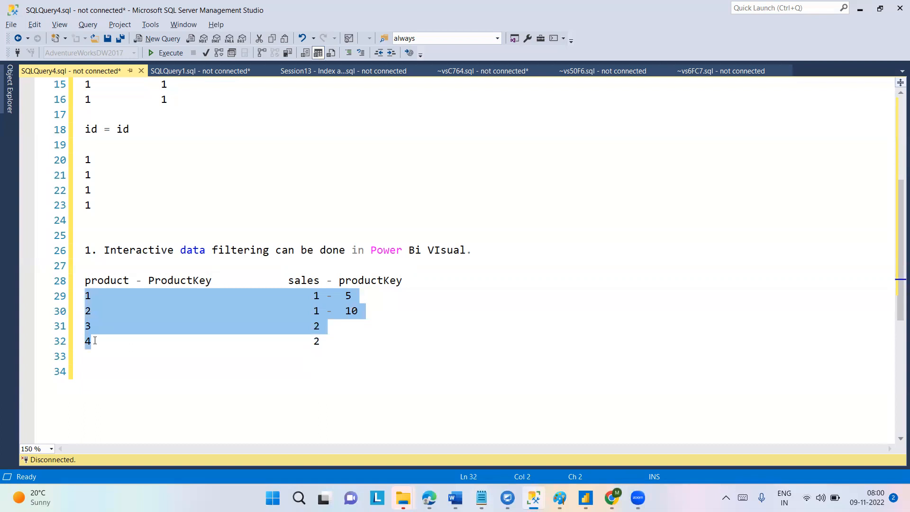
pyautogui.click(95, 341)
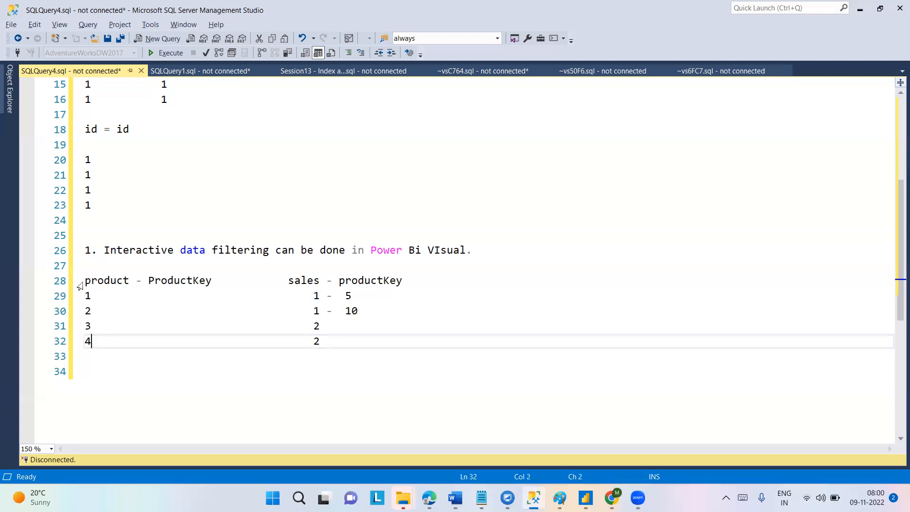
pyautogui.moveTo(85, 280); pyautogui.dragTo(225, 273)
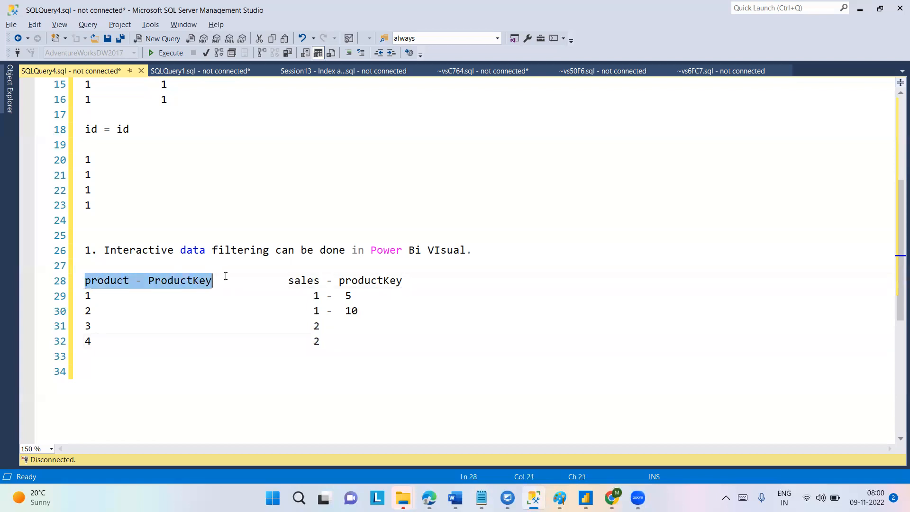
pyautogui.moveTo(289, 280); pyautogui.dragTo(403, 280)
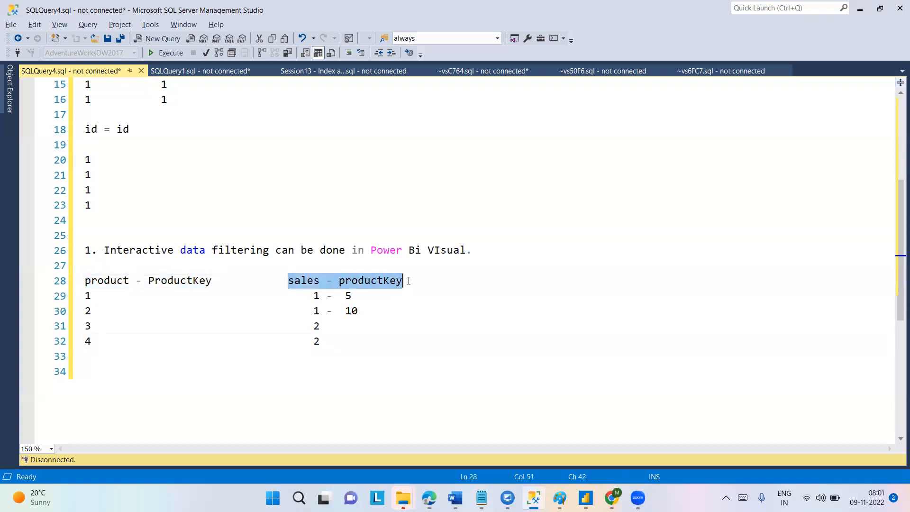
pyautogui.moveTo(86, 283); pyautogui.dragTo(205, 281)
pyautogui.moveTo(309, 311); pyautogui.dragTo(380, 345)
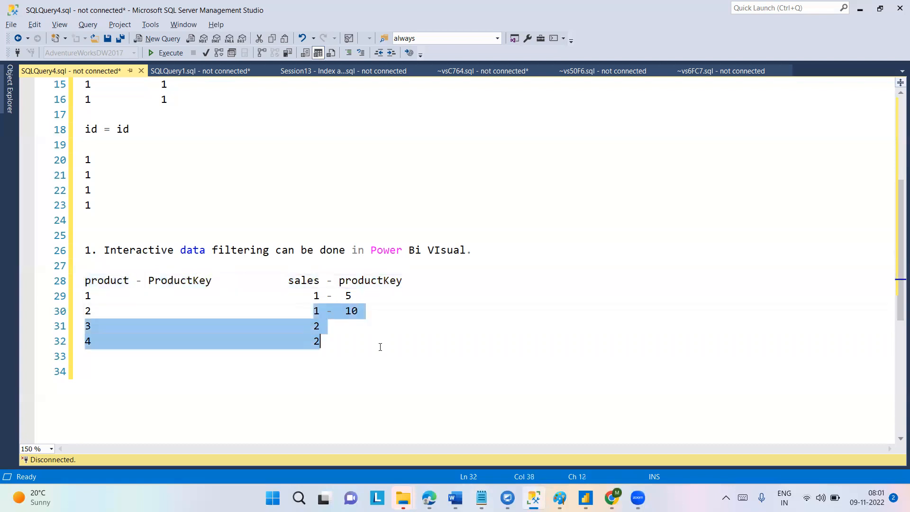
pyautogui.click(379, 345)
pyautogui.click(311, 311)
pyautogui.moveTo(287, 280); pyautogui.dragTo(371, 341)
pyautogui.click(372, 341)
# Indent the whole sales - productKey block far to the right to make room for another column between the two.
pyautogui.moveTo(287, 274); pyautogui.dragTo(407, 347)
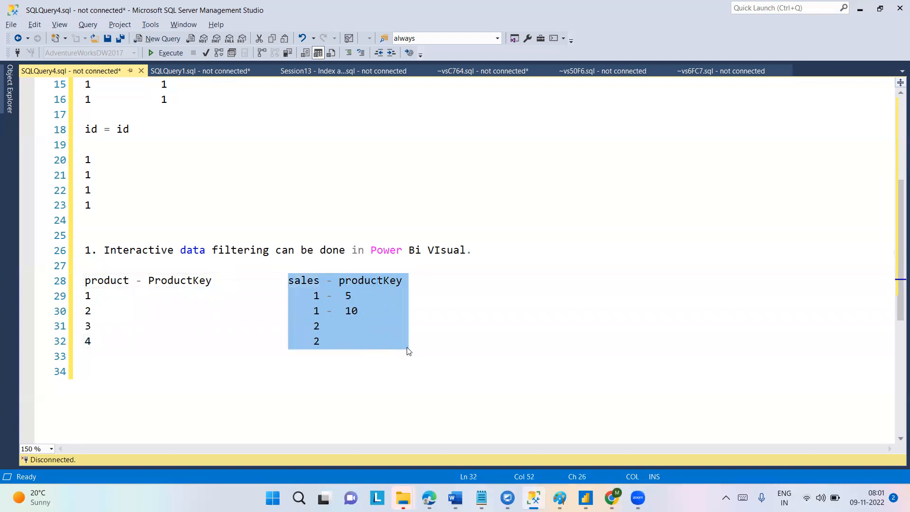
pyautogui.press('Tab')
pyautogui.press('Tab')
pyautogui.press('Tab')
pyautogui.press('Tab')
pyautogui.press('Tab')
pyautogui.press('Tab')
pyautogui.press('Tab')
pyautogui.press('Tab')
pyautogui.press('Tab')
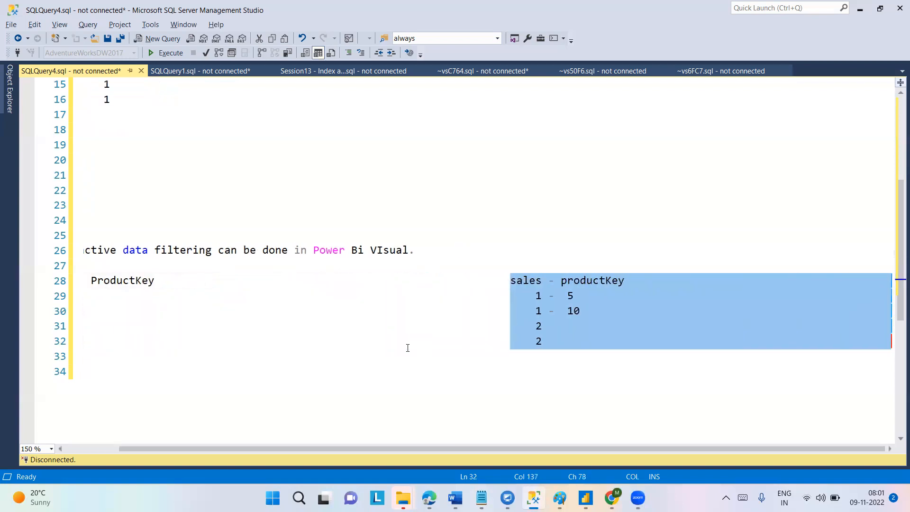
pyautogui.moveTo(327, 449); pyautogui.dragTo(161, 448)
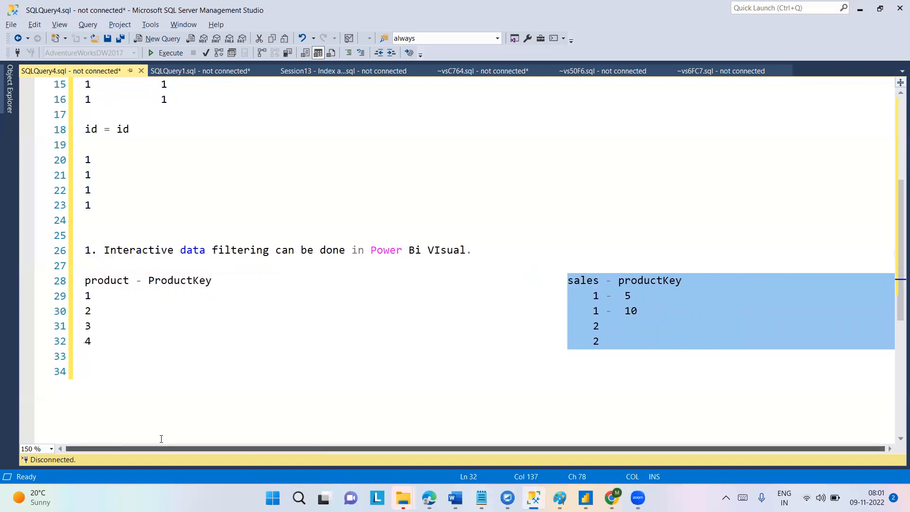
# Insert a middle column headed Prod with the keys 1, 2, 3 and 4 on the rows below it.
pyautogui.click(294, 282)
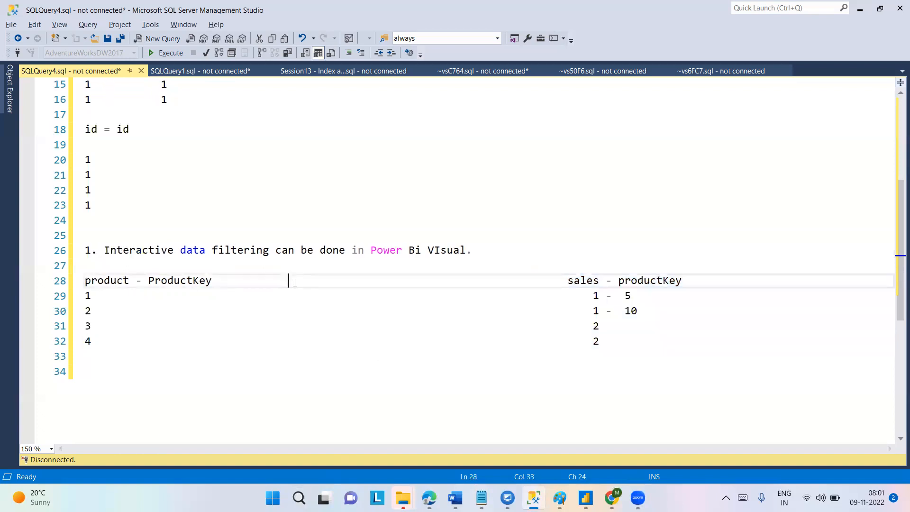
pyautogui.write('Prod')
pyautogui.press('Down')
pyautogui.write('1')
pyautogui.press('Down')
pyautogui.write('2')
pyautogui.press('Down')
pyautogui.write('3')
pyautogui.press('Down')
pyautogui.write('4')
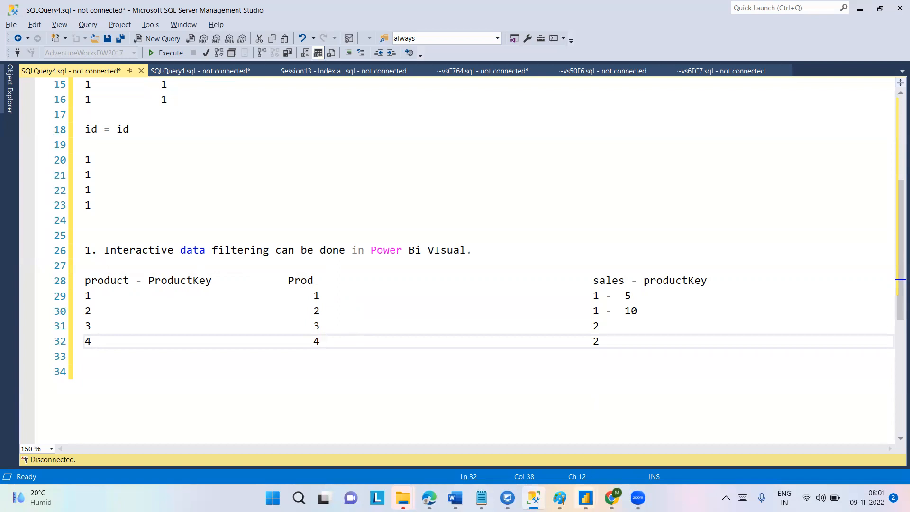
# Switch to Power BI Desktop and examine the Calendar, Sales, Products, Territory and Customers tables and their relationships in the model.
pyautogui.moveTo(586, 497)
pyautogui.click(695, 430)
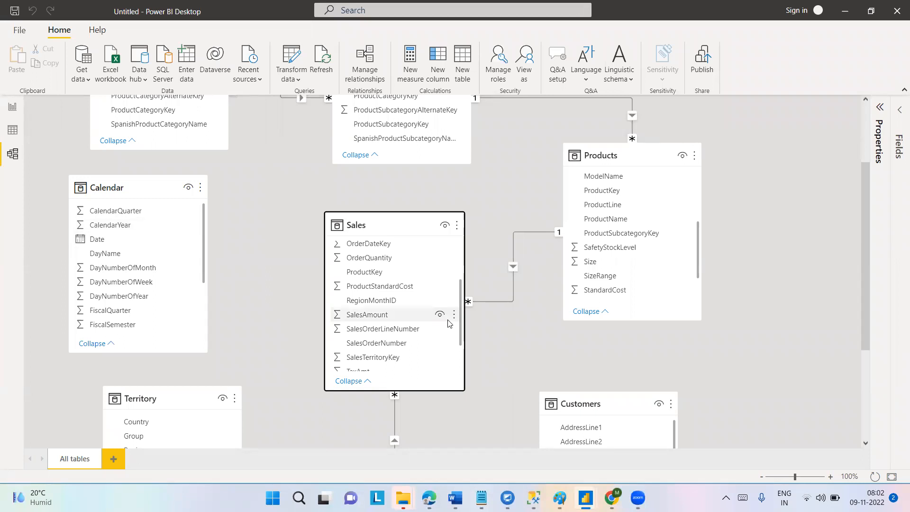
pyautogui.moveTo(463, 315); pyautogui.dragTo(470, 224)
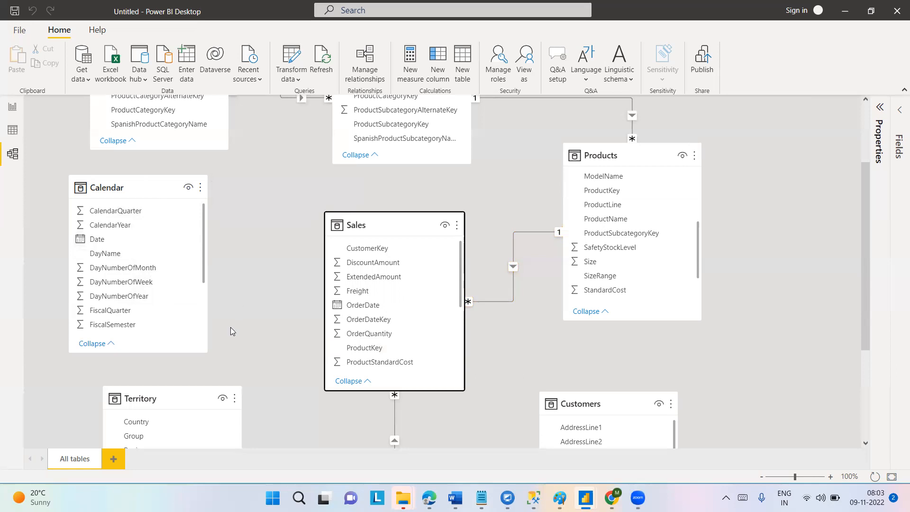
pyautogui.click(136, 187)
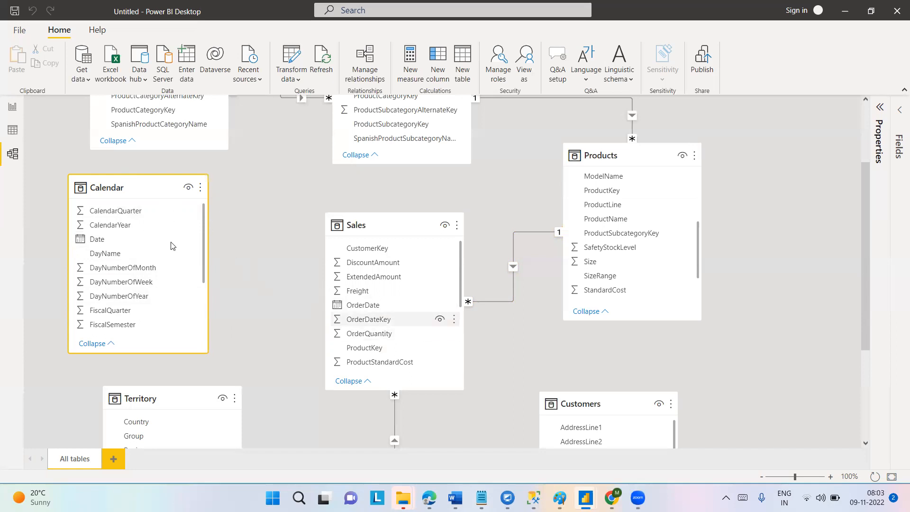
pyautogui.click(380, 225)
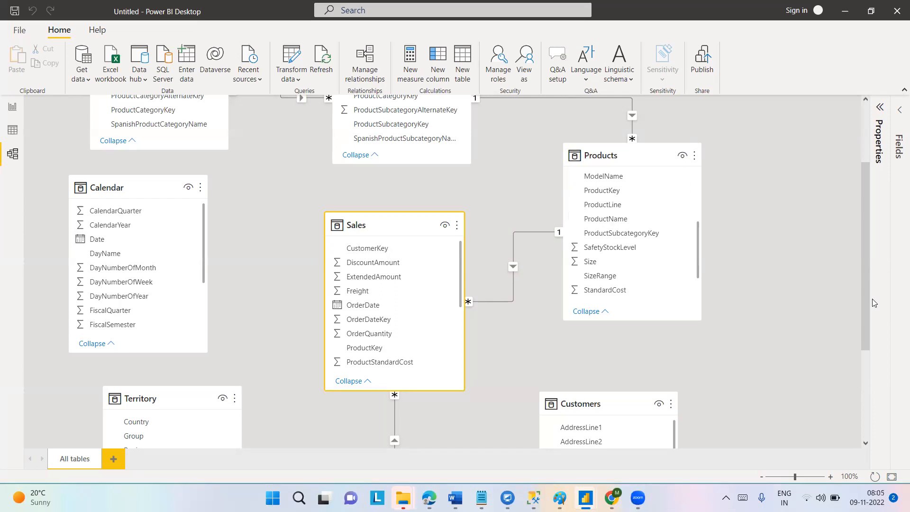
pyautogui.moveTo(866, 294); pyautogui.dragTo(864, 358)
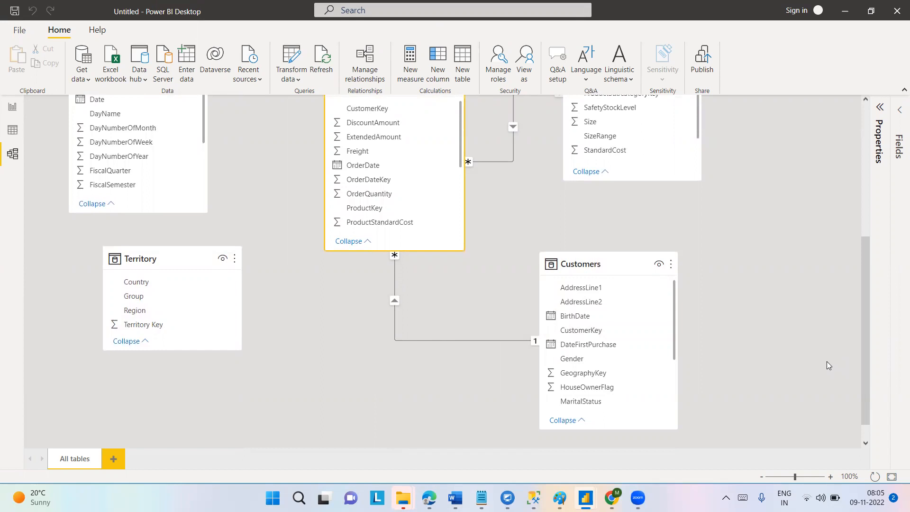
pyautogui.moveTo(864, 368); pyautogui.dragTo(865, 326)
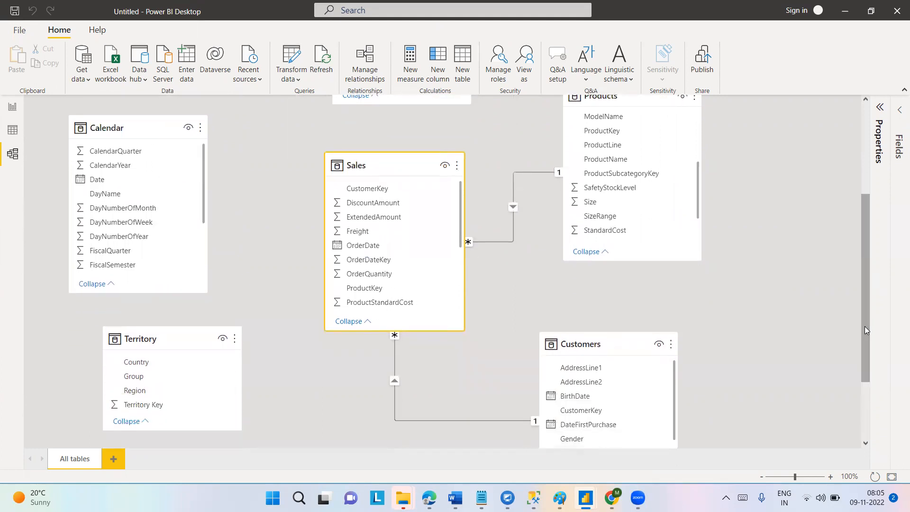
pyautogui.moveTo(864, 326); pyautogui.dragTo(865, 359)
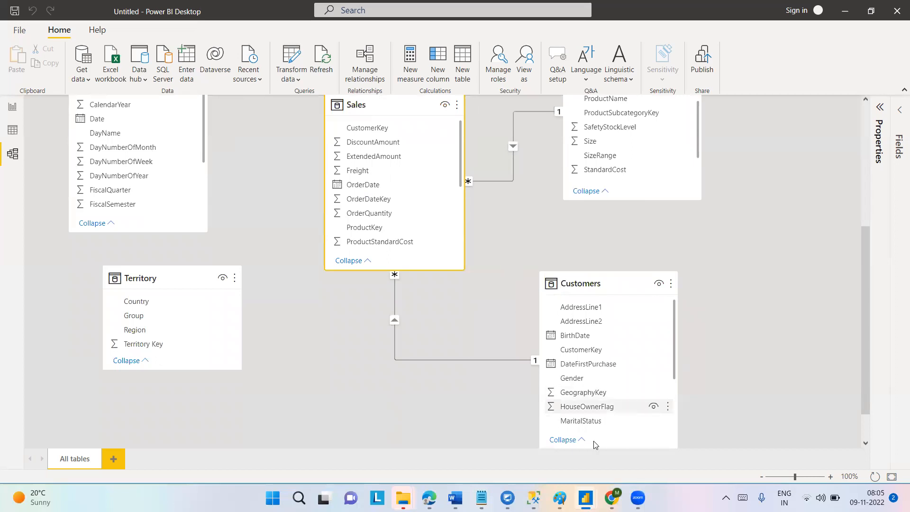
# Switch to SQL Server Management Studio and add the note "Userrelationship() -" below the key columns.
pyautogui.click(535, 498)
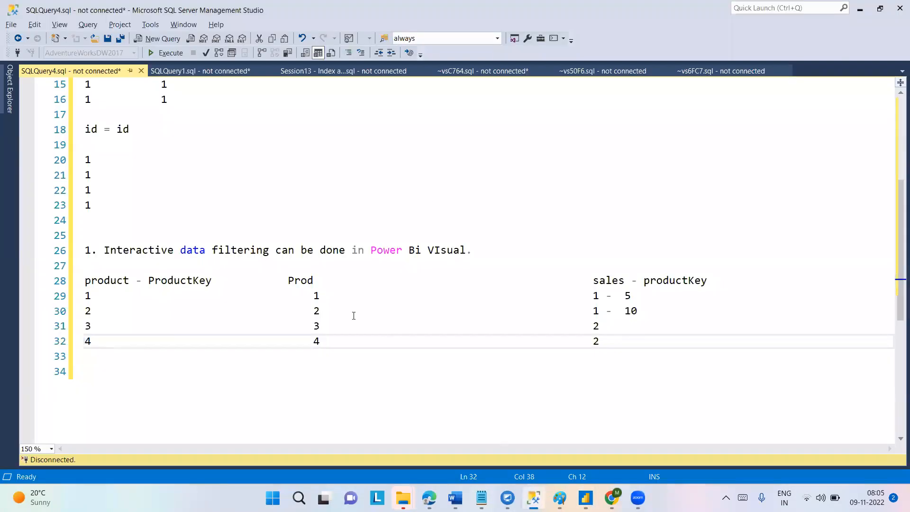
pyautogui.press('Return')
pyautogui.press('Return')
pyautogui.press('Return')
pyautogui.write('Userrela')
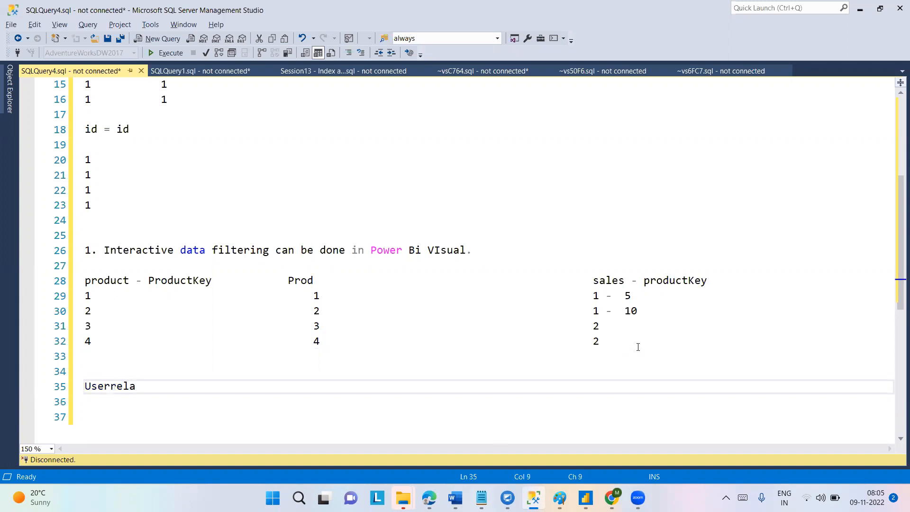
pyautogui.write('tionship() -')
pyautogui.press('Return')
pyautogui.press('Return')
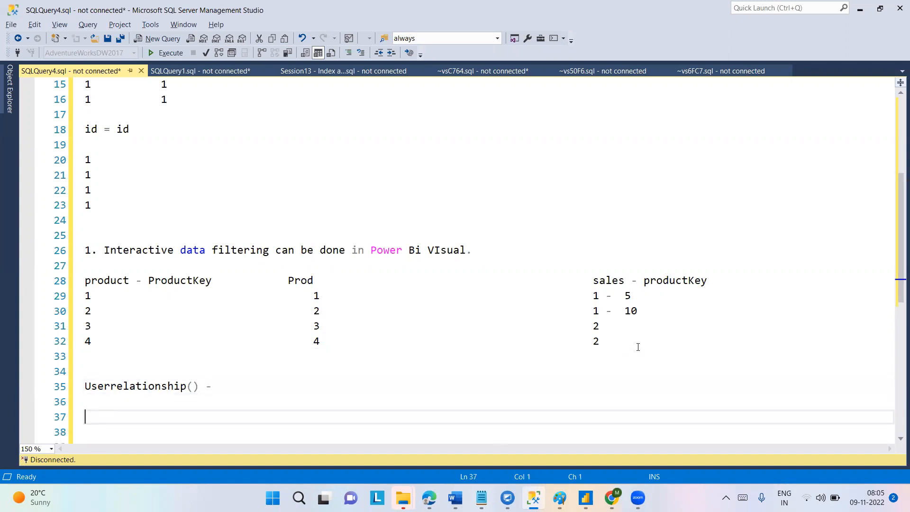
# Highlight the Userrelationship() note and glance at the Power BI model to relate the function to the tables.
pyautogui.doubleClick(164, 386)
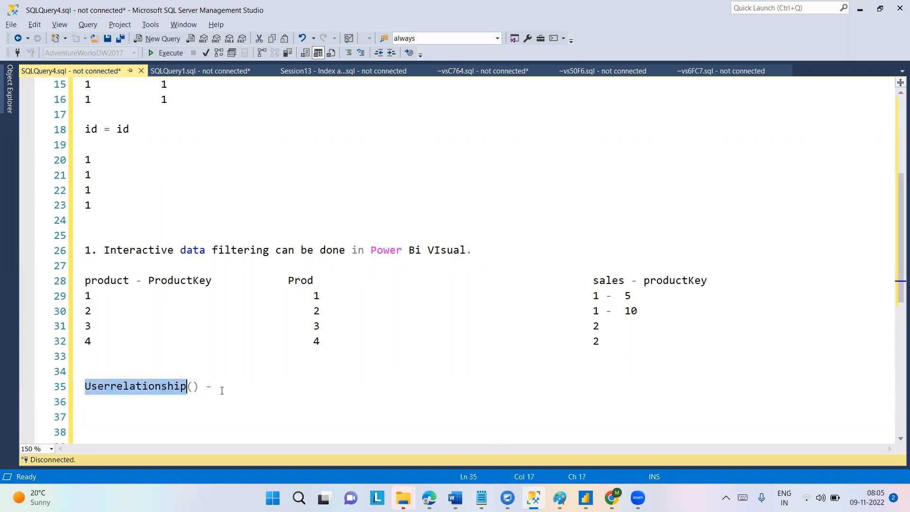
pyautogui.moveTo(222, 390); pyautogui.dragTo(85, 387)
pyautogui.click(109, 408)
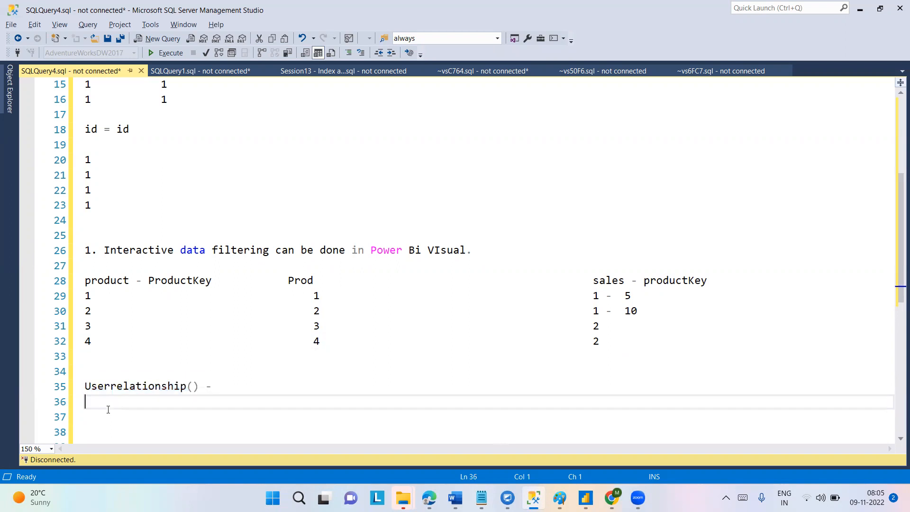
pyautogui.doubleClick(137, 389)
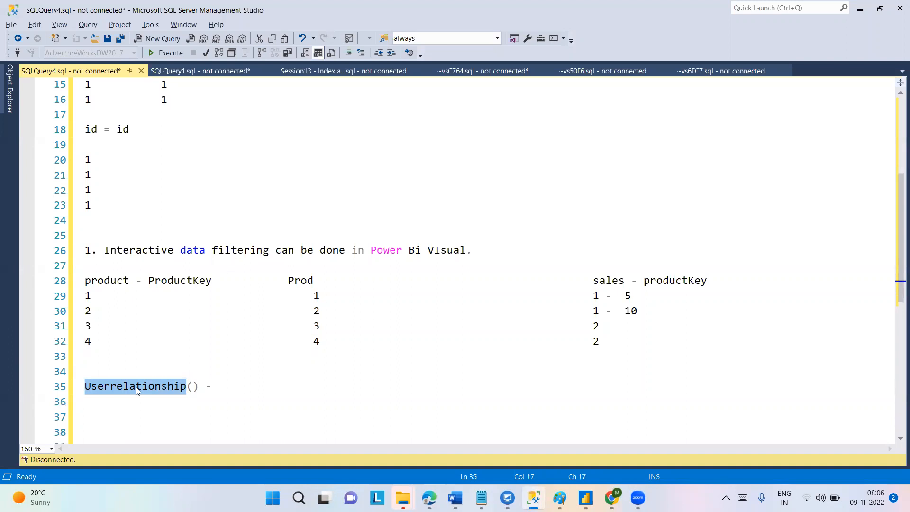
pyautogui.hotkey('alt', 'Tab')
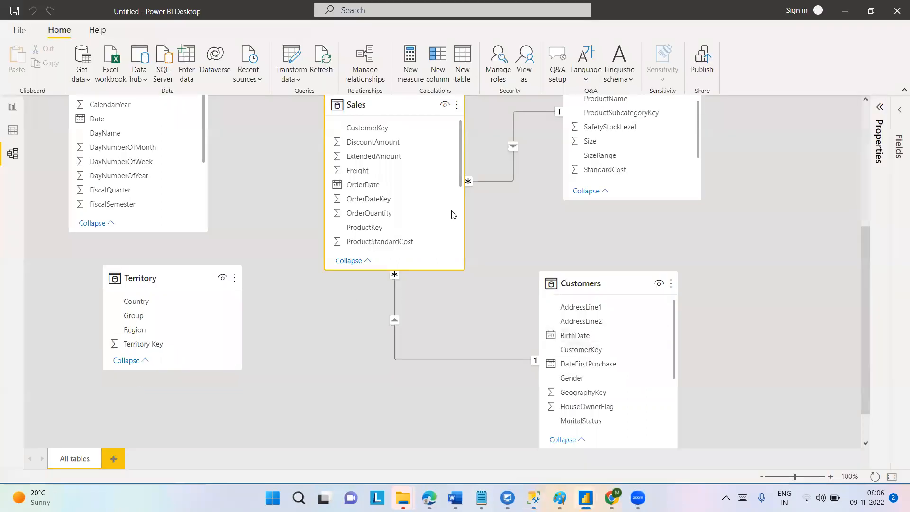
pyautogui.hotkey('alt', 'Tab')
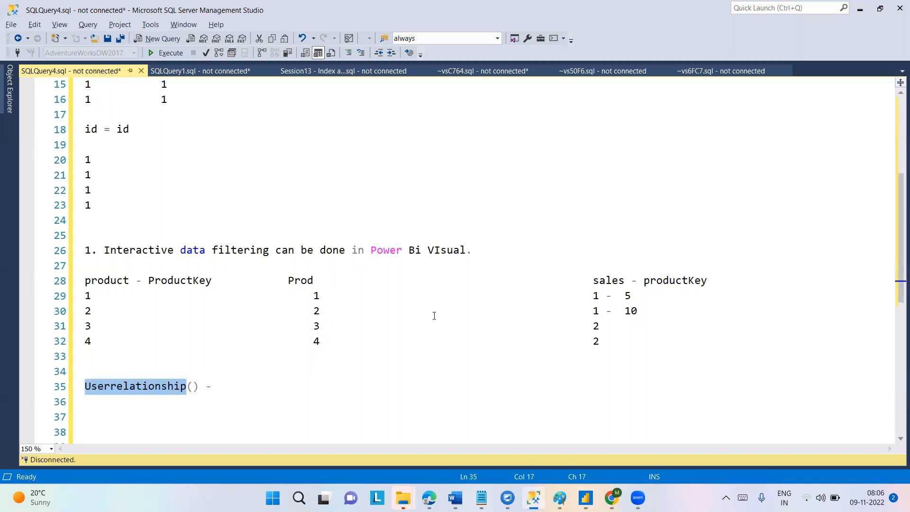
# Add the line "option -2" below the Userrelationship() note, followed by blank lines.
pyautogui.click(248, 392)
pyautogui.press('Return')
pyautogui.press('Return')
pyautogui.press('Return')
pyautogui.press('BackSpace')
pyautogui.write('option 02')
pyautogui.press('BackSpace')
pyautogui.write('02')
pyautogui.press('BackSpace')
pyautogui.press('BackSpace')
pyautogui.press('BackSpace')
pyautogui.write('-2')
pyautogui.press('Return')
pyautogui.press('Return')
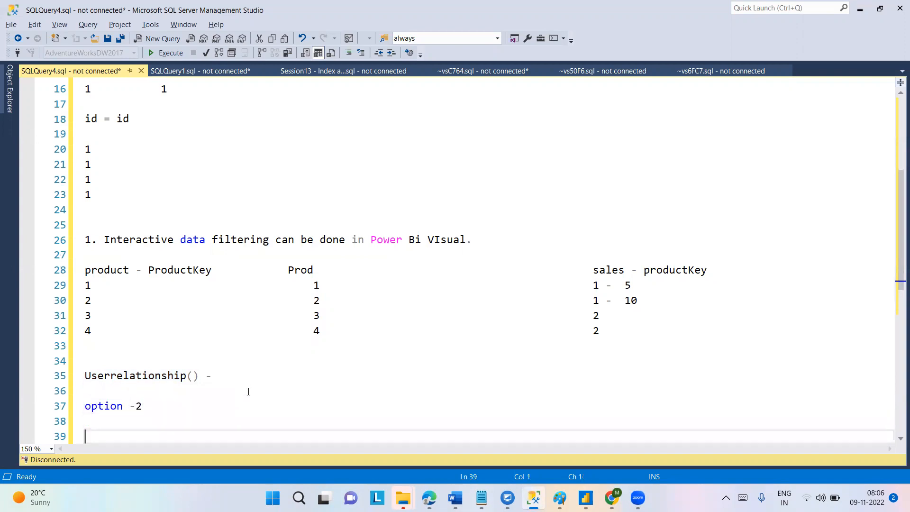
# Switch to Power BI Desktop and examine the Calendar table's DayNumberOfWeek and DayName columns in the data view.
pyautogui.hotkey('alt', 'Tab')
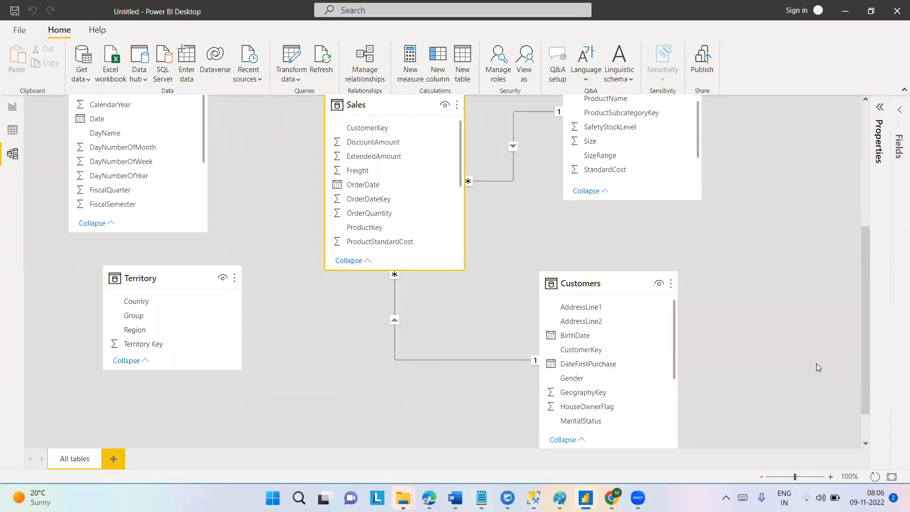
pyautogui.moveTo(861, 355); pyautogui.dragTo(863, 306)
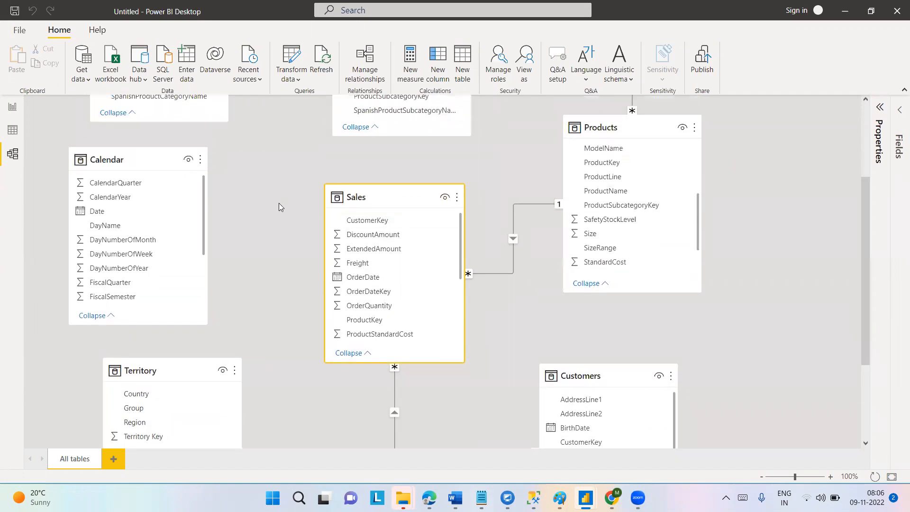
pyautogui.click(14, 135)
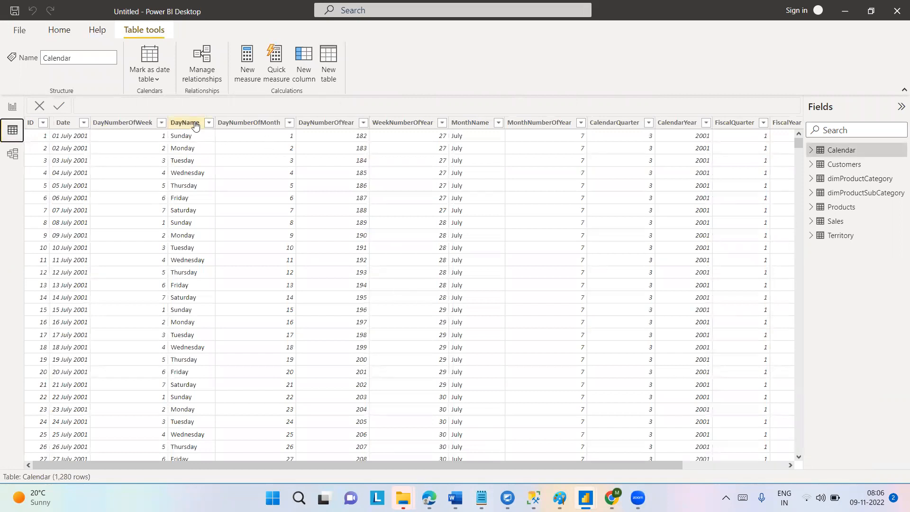
pyautogui.click(134, 124)
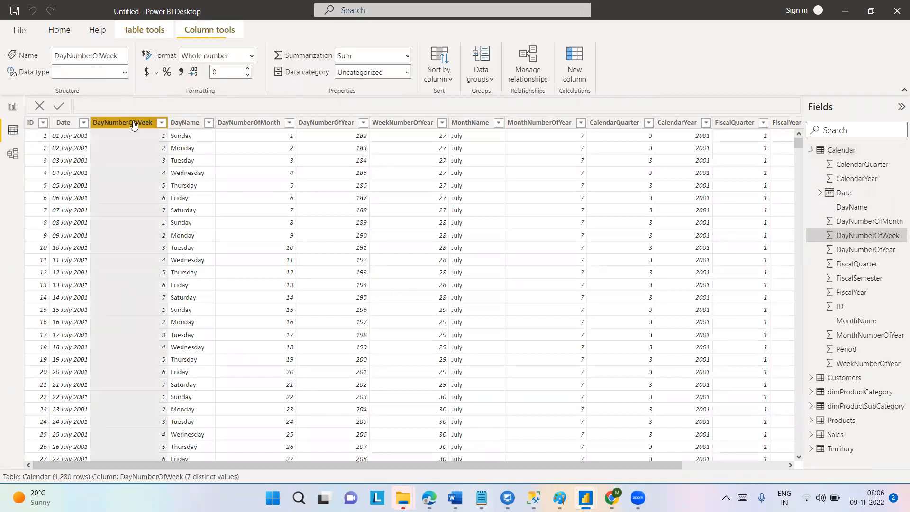
pyautogui.click(193, 124)
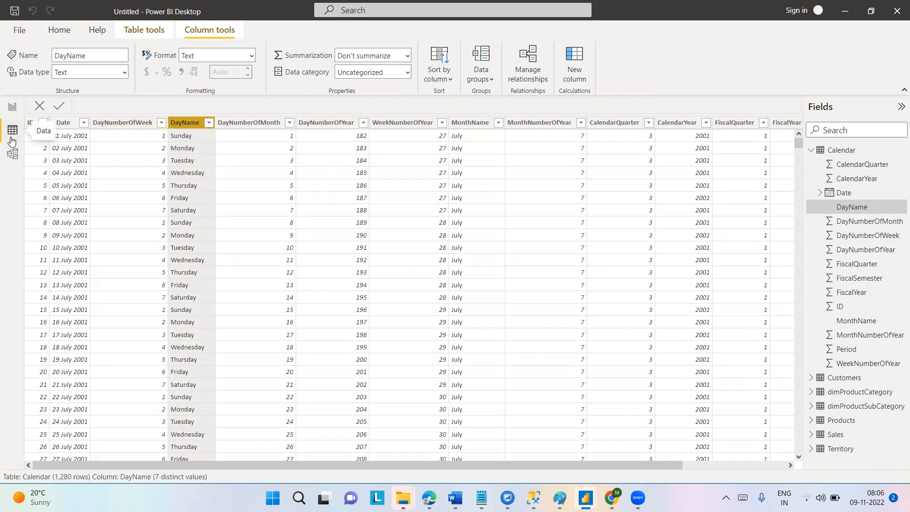
# Examine the Sales and Customers tables in the model view and the remaining Calendar columns through Period in the data view.
pyautogui.click(12, 155)
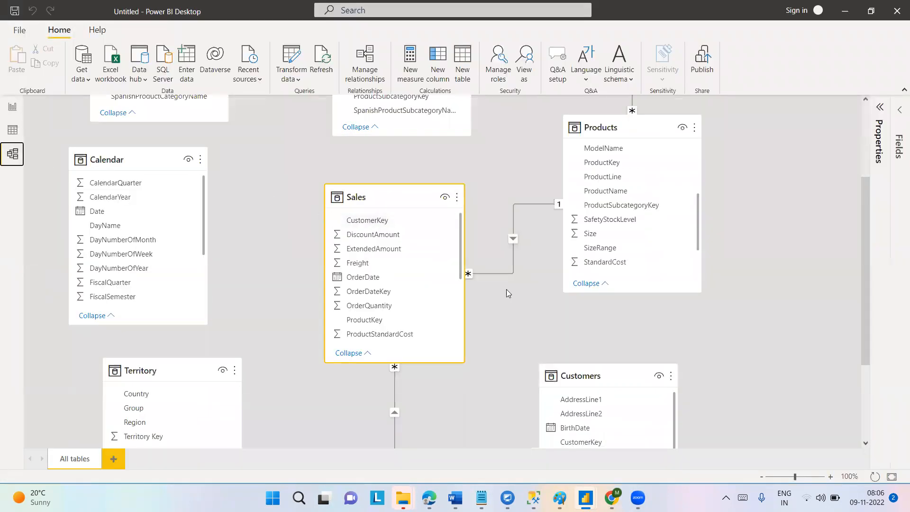
pyautogui.click(574, 372)
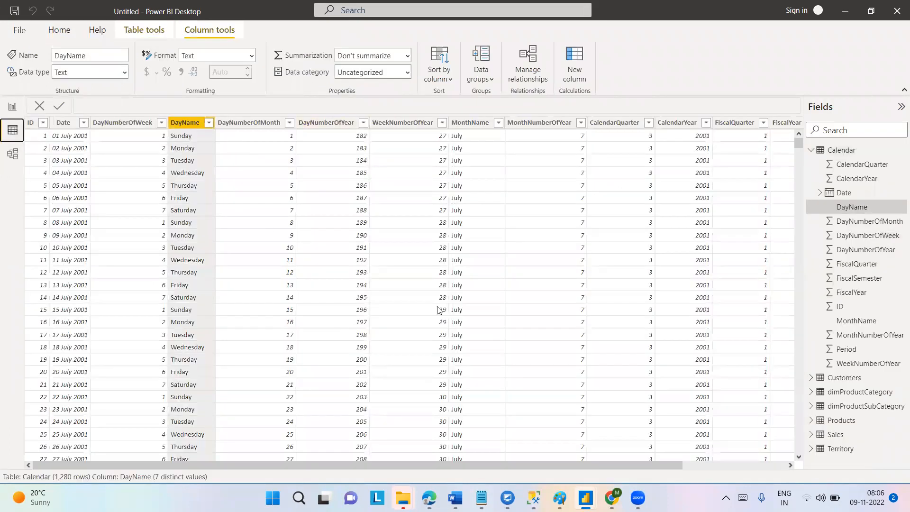
pyautogui.moveTo(488, 467); pyautogui.dragTo(796, 466)
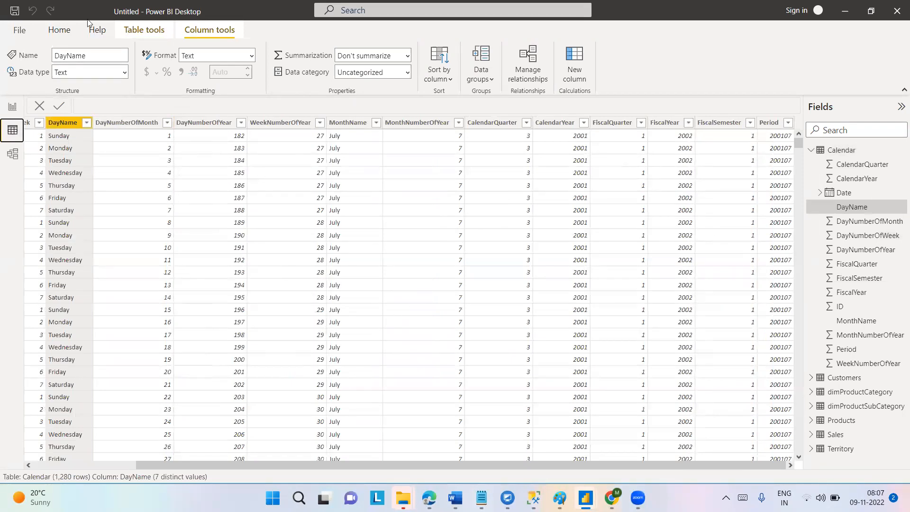
pyautogui.click(61, 33)
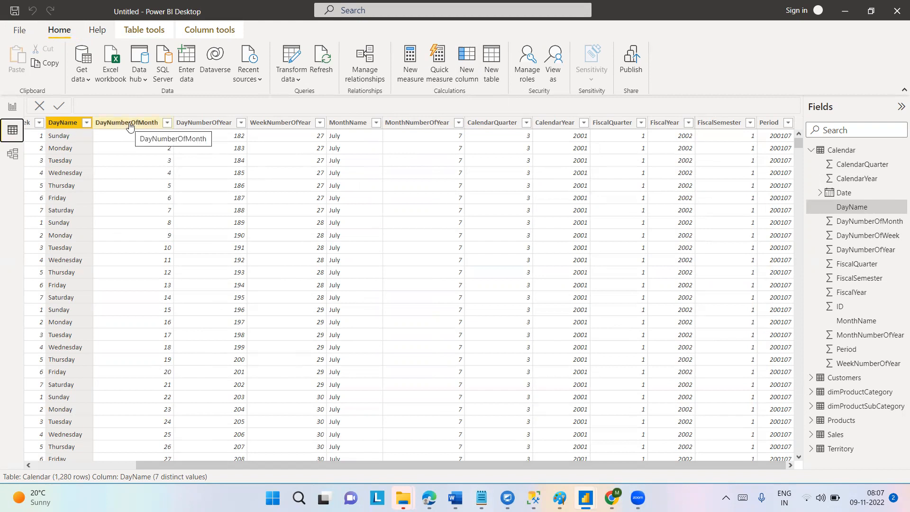
pyautogui.click(12, 154)
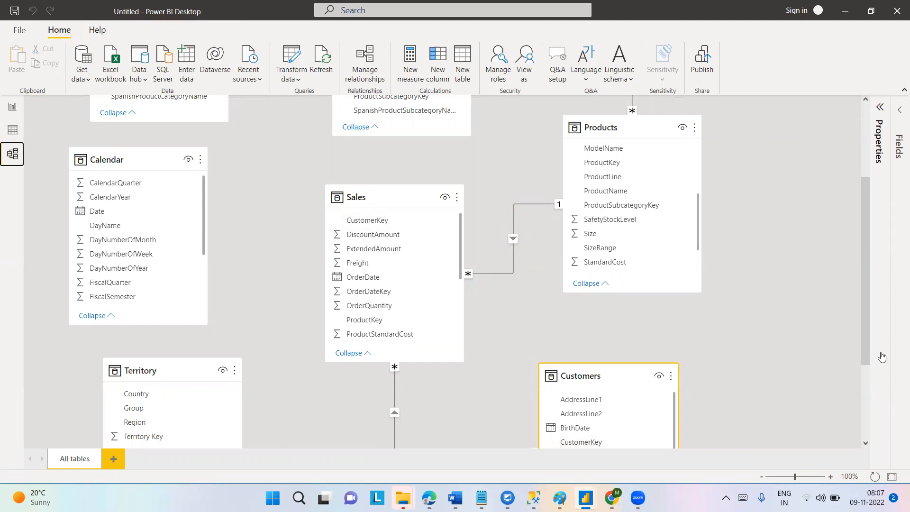
pyautogui.moveTo(868, 349); pyautogui.dragTo(867, 395)
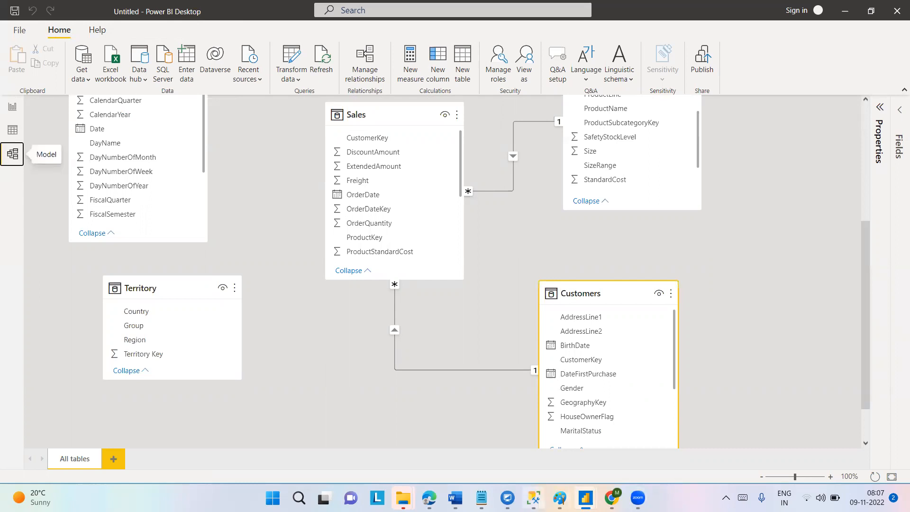
# Switch to SQL Server Management Studio, highlight the Userrelationship() note, and return to the Calendar data in Power BI Desktop.
pyautogui.moveTo(533, 497)
pyautogui.click(522, 448)
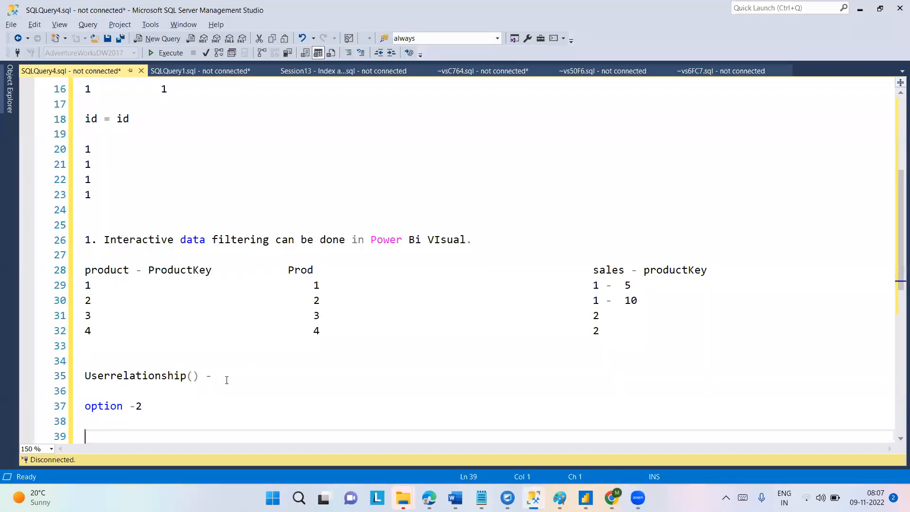
pyautogui.moveTo(225, 378); pyautogui.dragTo(39, 371)
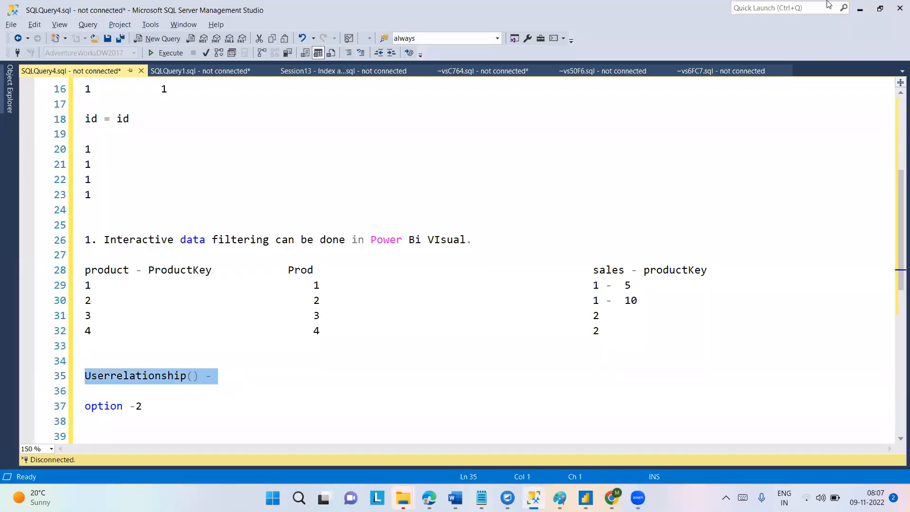
pyautogui.click(861, 12)
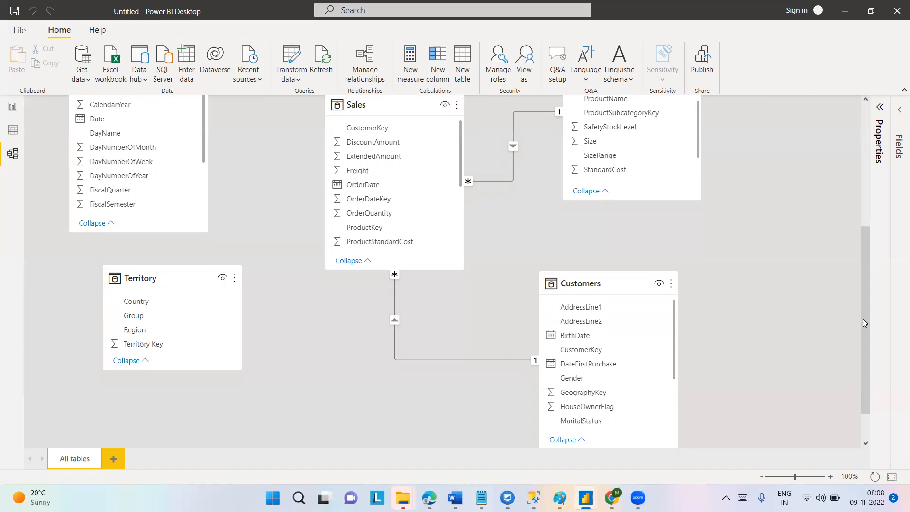
pyautogui.click(11, 131)
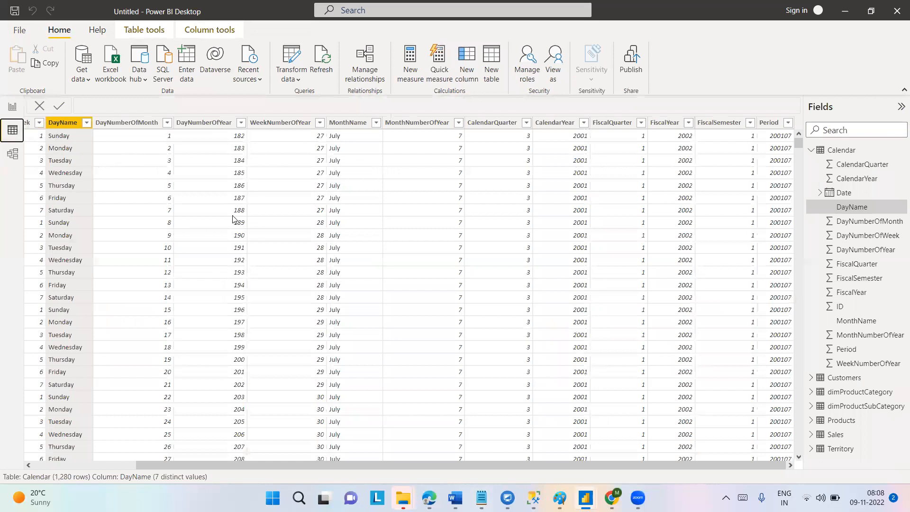
# Switch to SQL Server Management Studio and add the line "combokey -" below the "option -2" line.
pyautogui.click(533, 497)
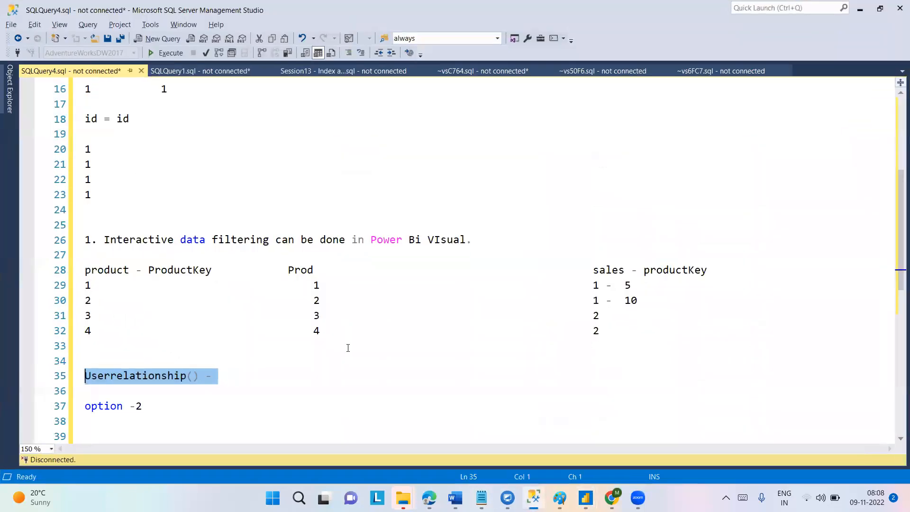
pyautogui.click(182, 406)
pyautogui.press('Return')
pyautogui.press('Return')
pyautogui.write('combokey -')
# Switch to Power BI Desktop and review the model's existing table relationships in the Manage relationships dialog.
pyautogui.hotkey('alt', 'Tab')
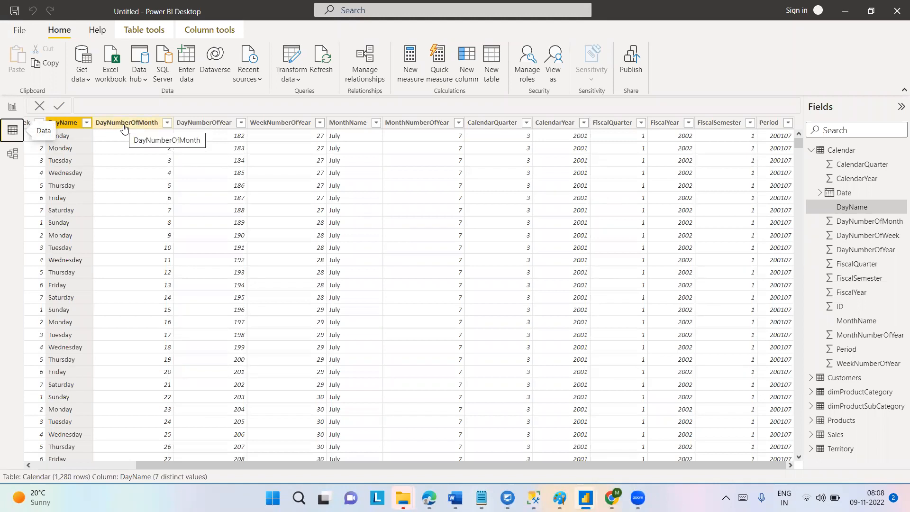
pyautogui.click(12, 153)
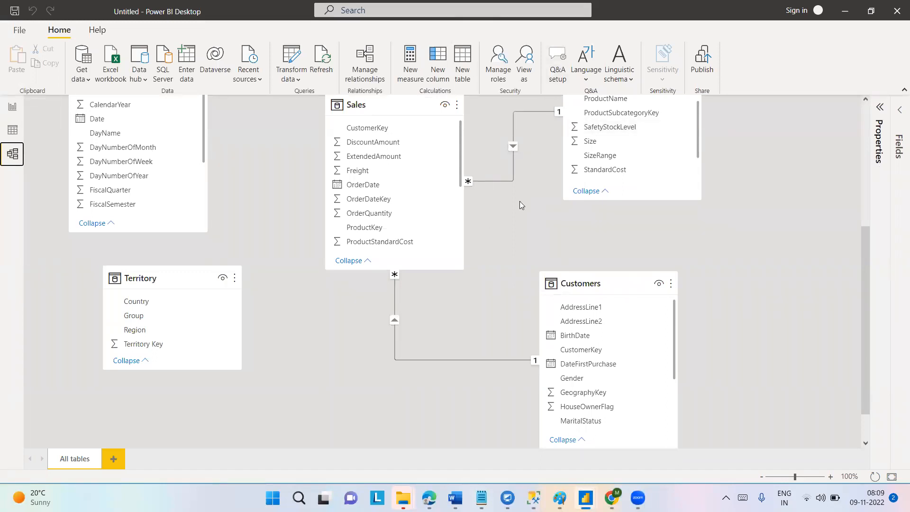
pyautogui.moveTo(864, 281); pyautogui.dragTo(857, 165)
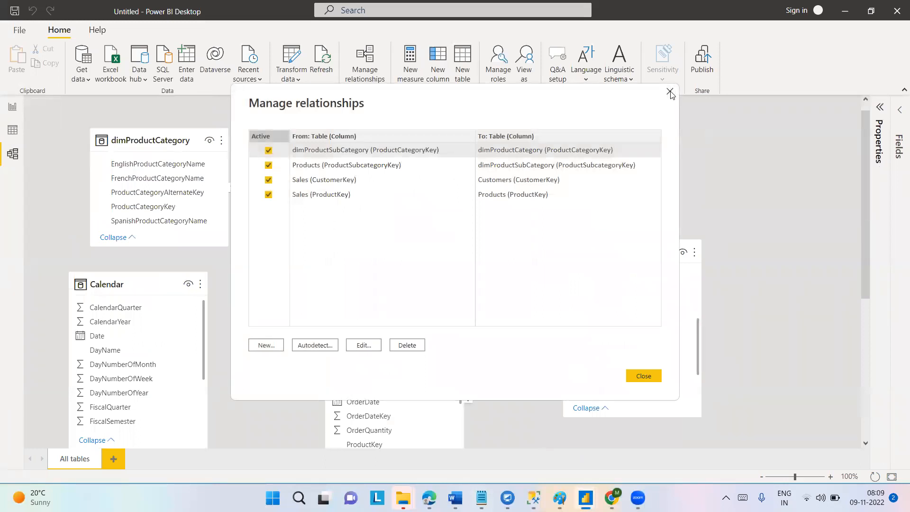
pyautogui.click(274, 345)
pyautogui.click(658, 72)
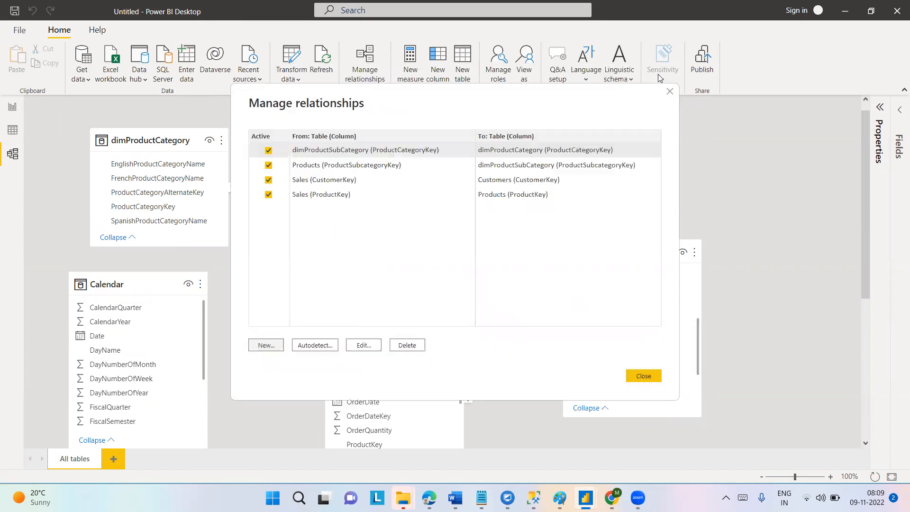
pyautogui.click(670, 92)
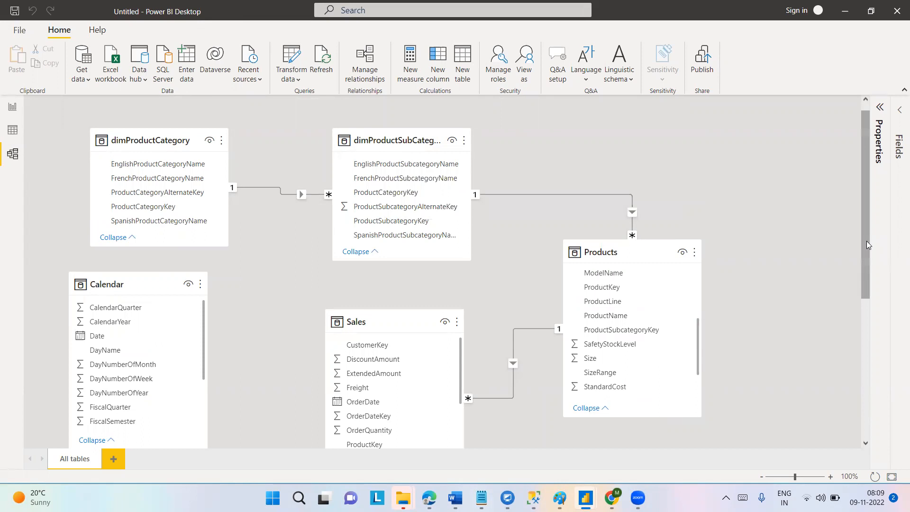
# Examine the Sales, Customers and Territory tables in the model view and the Sales field list in the report view.
pyautogui.moveTo(867, 240); pyautogui.dragTo(866, 311)
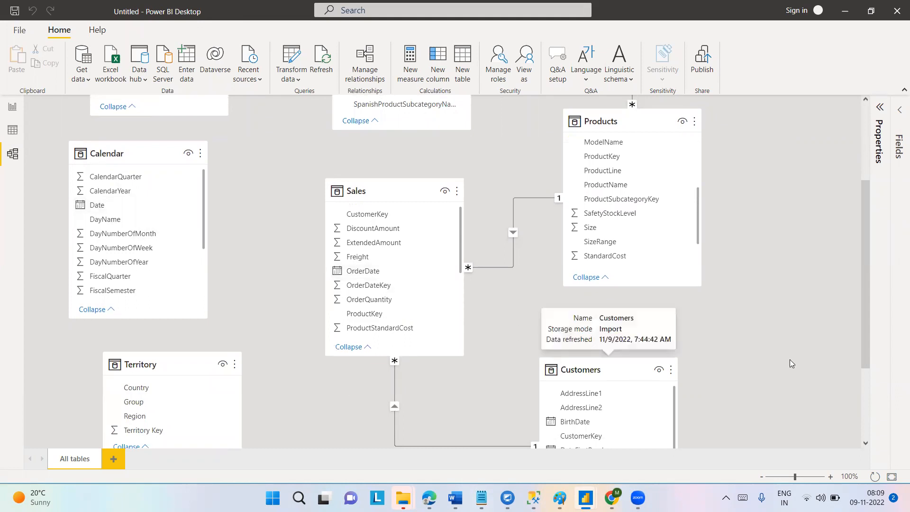
pyautogui.moveTo(868, 258); pyautogui.dragTo(868, 297)
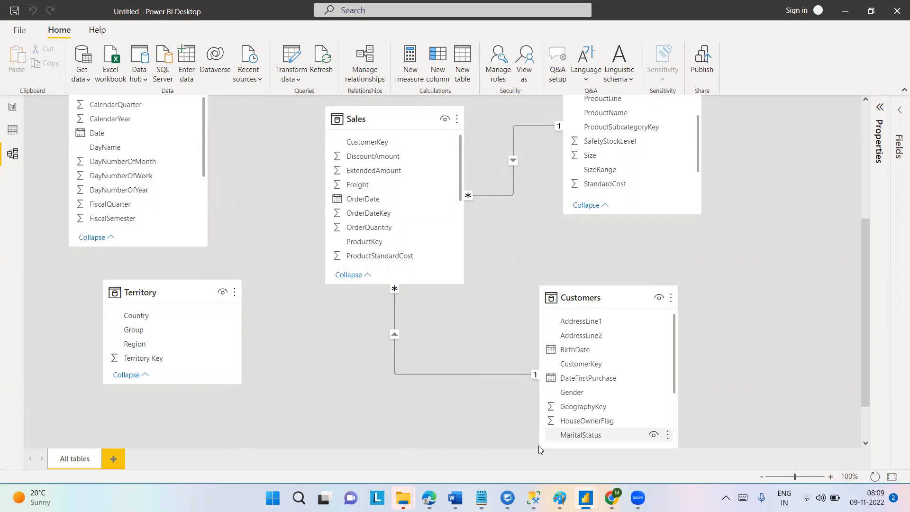
pyautogui.click(12, 108)
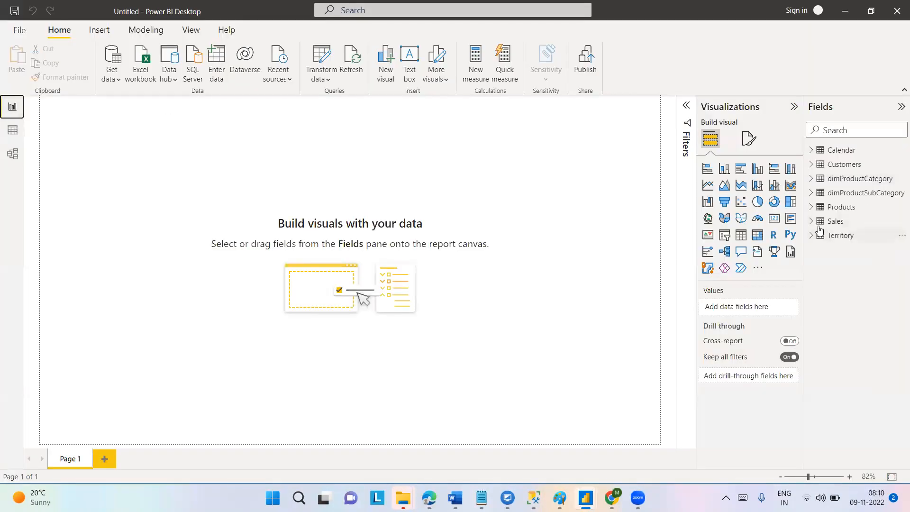
pyautogui.click(812, 223)
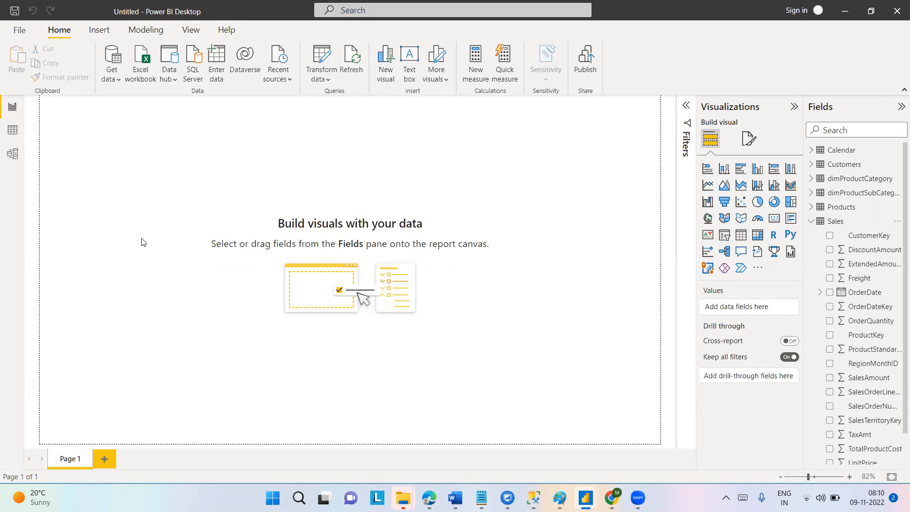
pyautogui.click(17, 155)
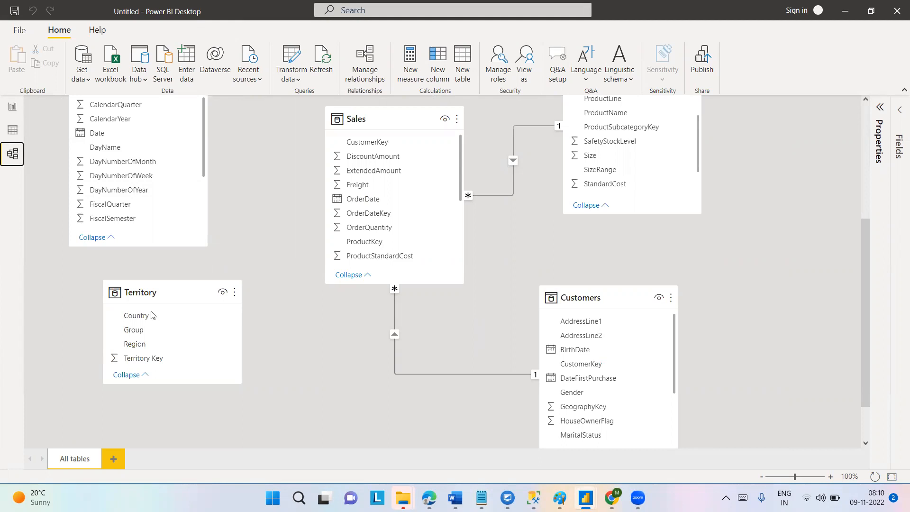
pyautogui.moveTo(865, 278); pyautogui.dragTo(867, 249)
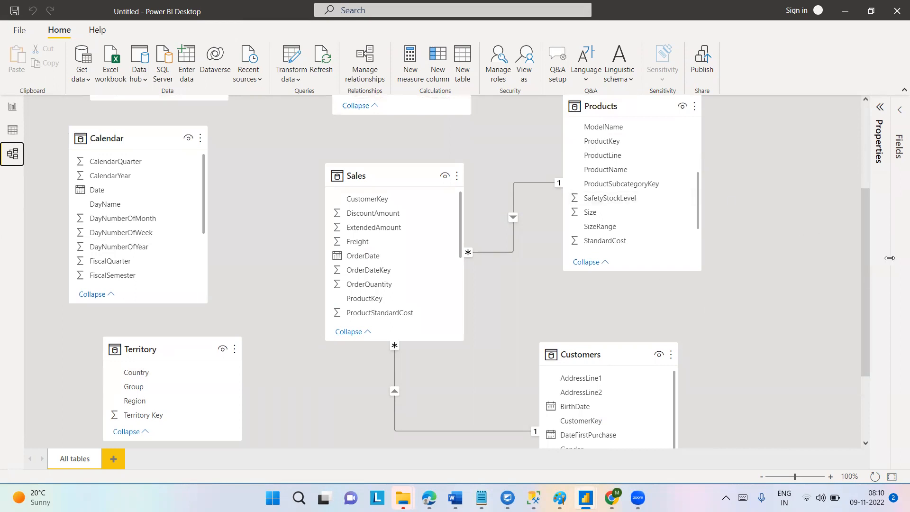
pyautogui.moveTo(871, 266); pyautogui.dragTo(871, 329)
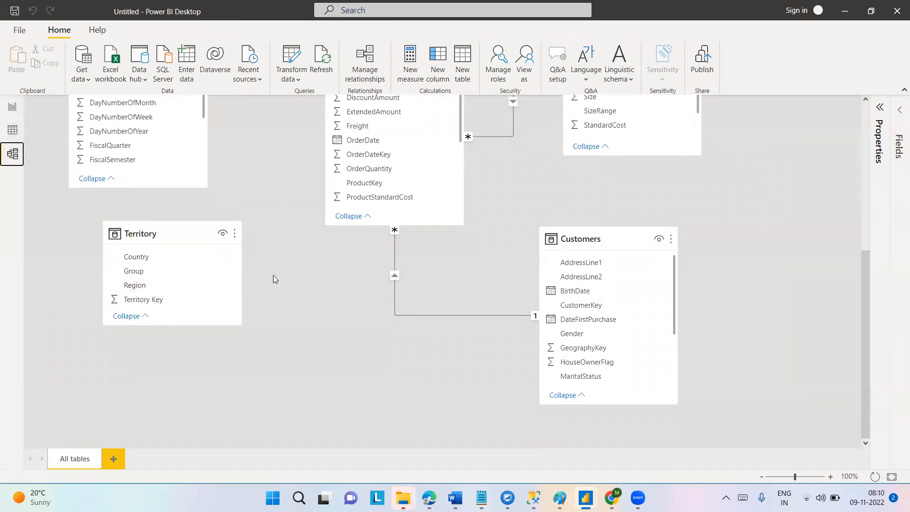
# Examine the Customers table's columns through DateFirstPurchase in the data view, after collapsing the Calendar field list.
pyautogui.click(12, 130)
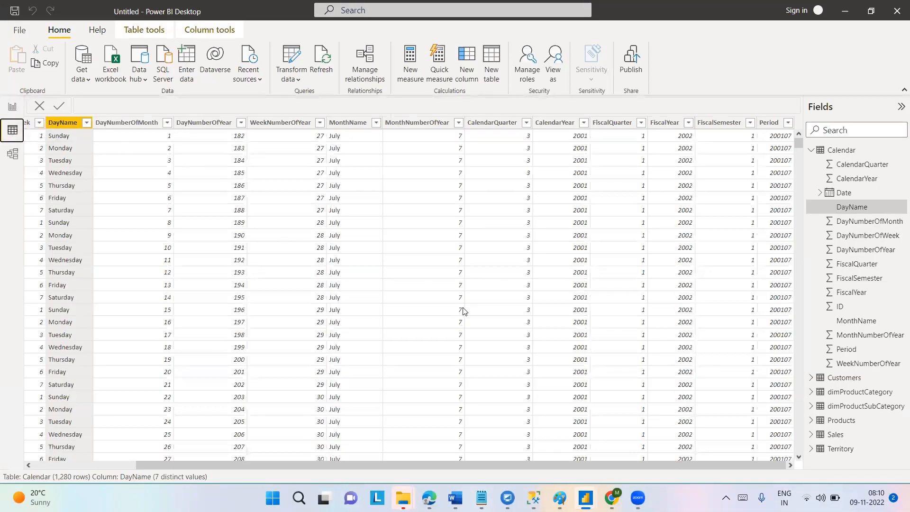
pyautogui.moveTo(484, 467); pyautogui.dragTo(173, 469)
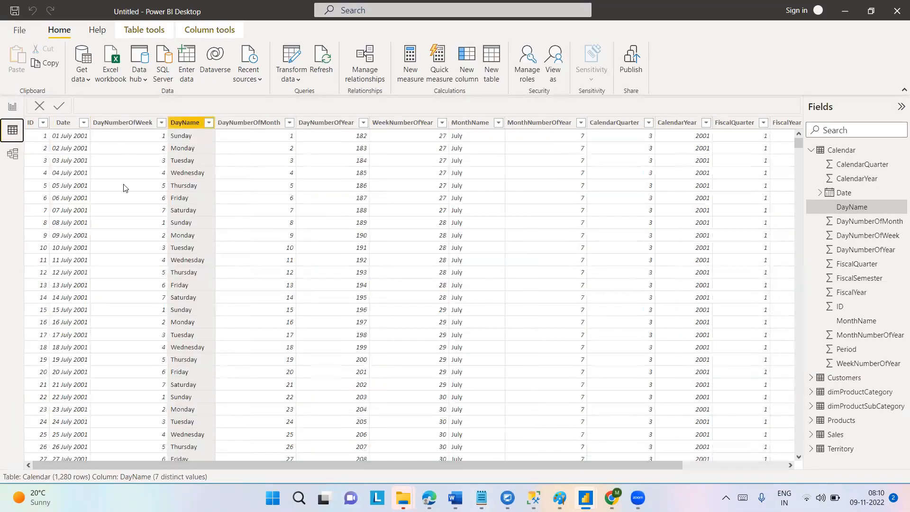
pyautogui.click(811, 150)
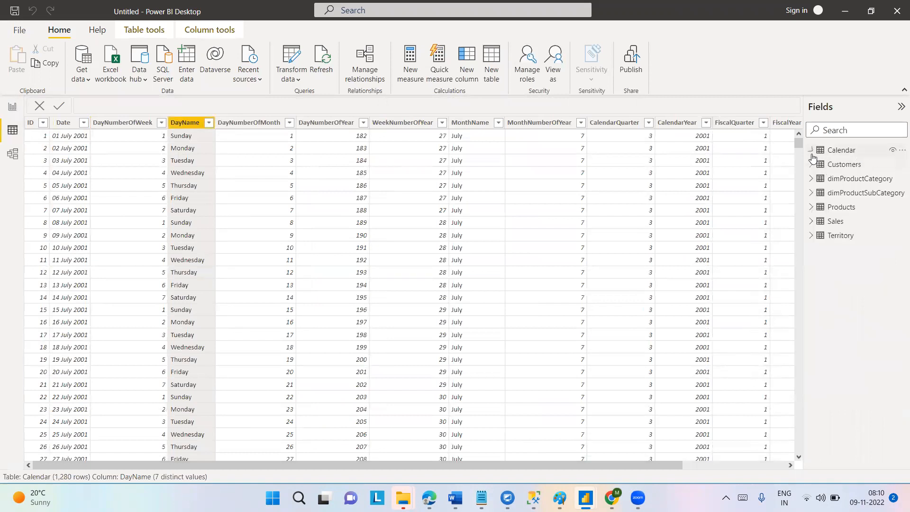
pyautogui.click(865, 164)
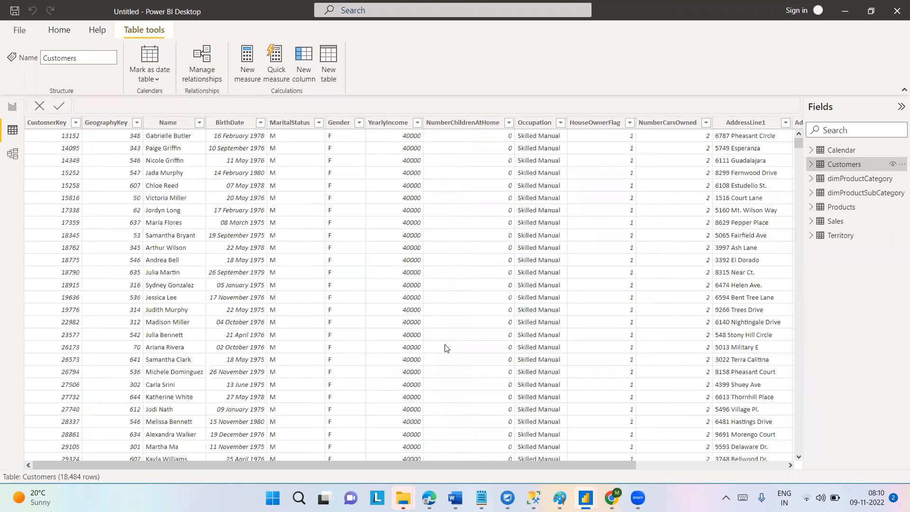
pyautogui.moveTo(554, 471); pyautogui.dragTo(701, 465)
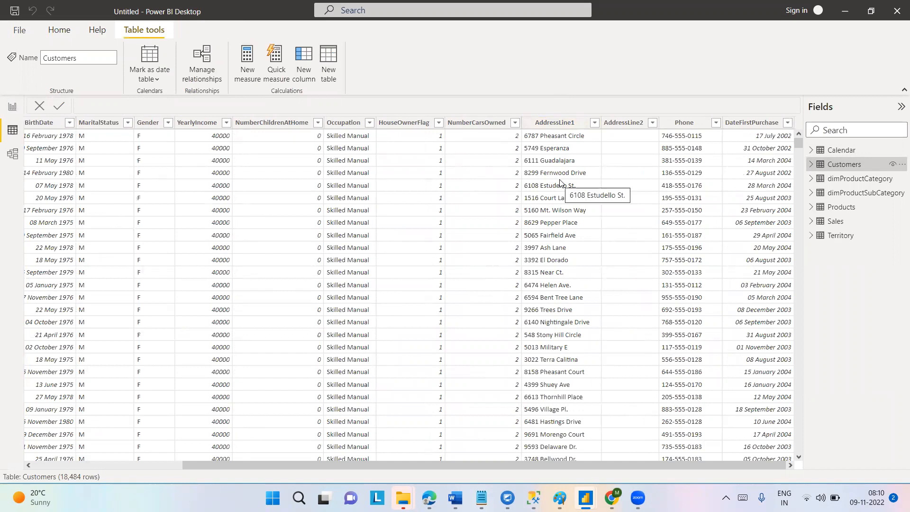
# Compare the Territory table's columns with the Customers table's AddressLine1 column in the data view, and return to the model view.
pyautogui.click(838, 240)
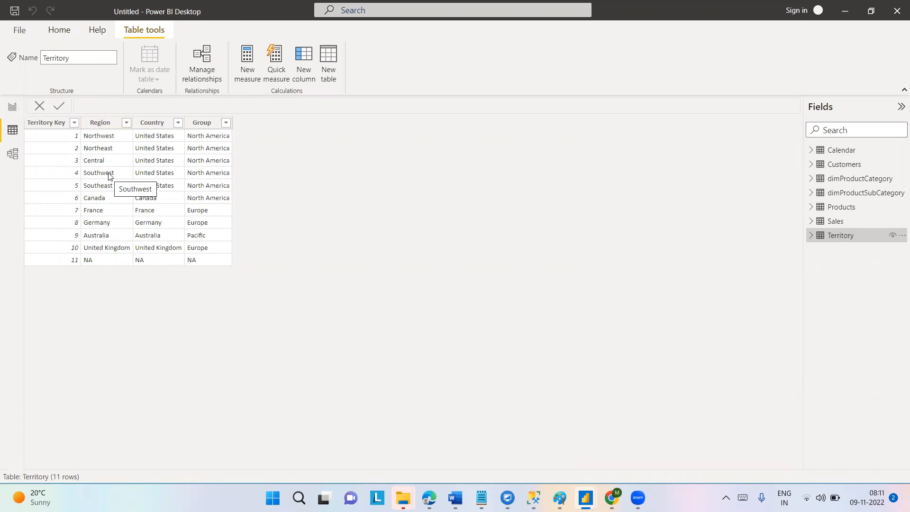
pyautogui.click(848, 168)
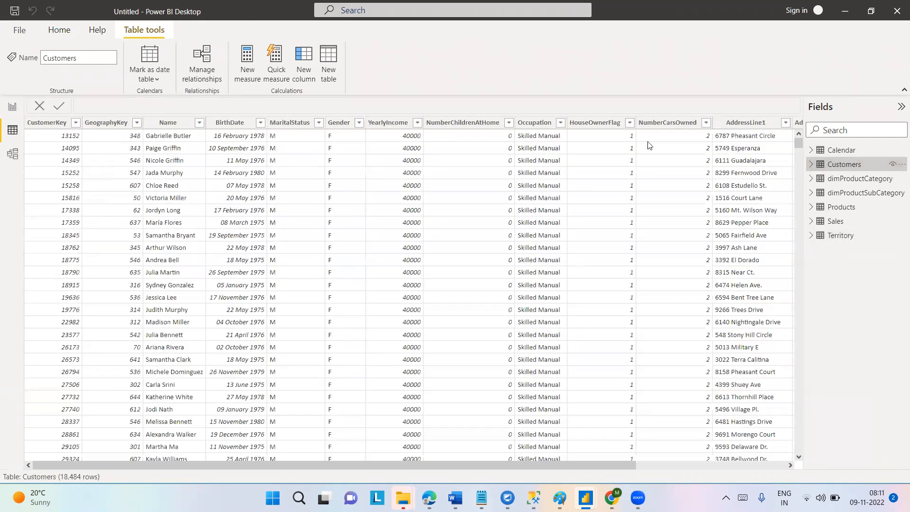
pyautogui.moveTo(557, 468); pyautogui.dragTo(720, 457)
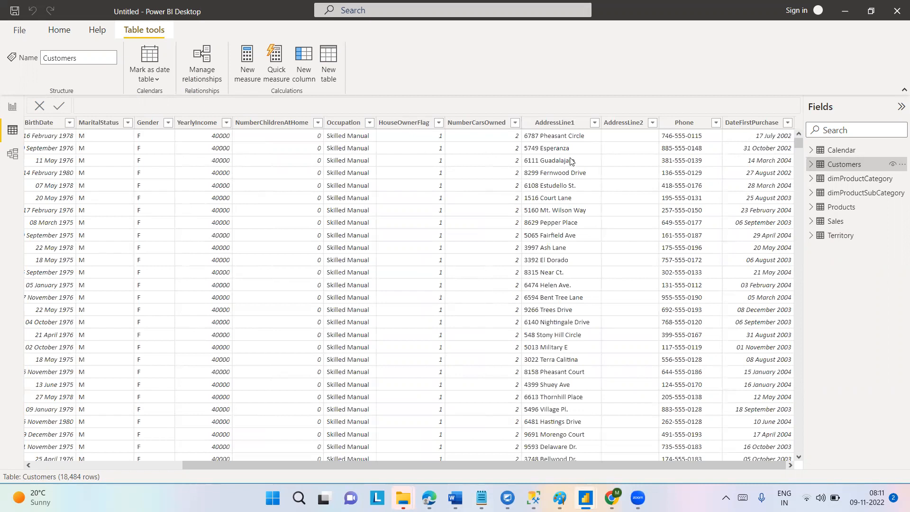
pyautogui.click(568, 123)
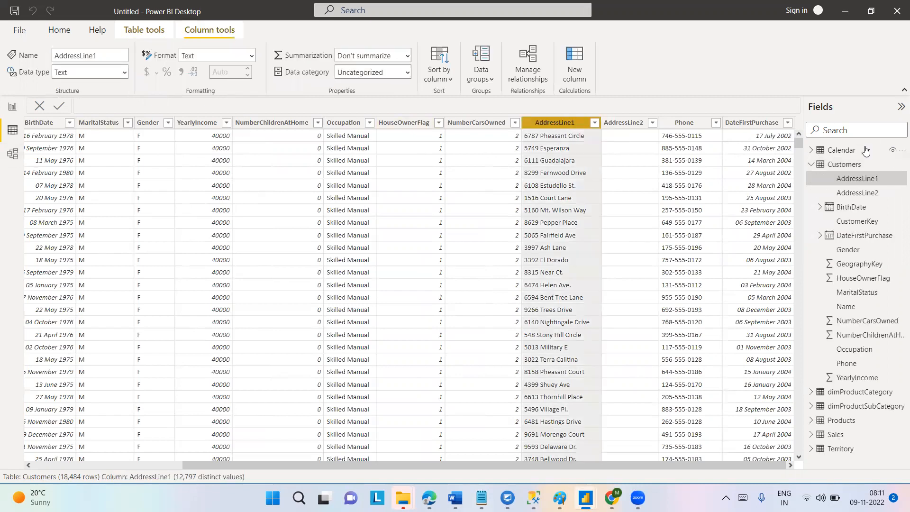
pyautogui.click(811, 164)
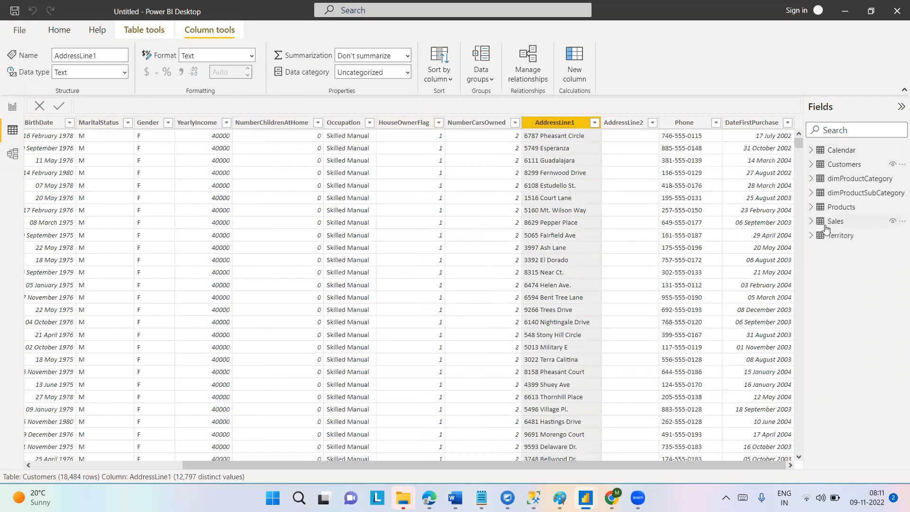
pyautogui.click(828, 237)
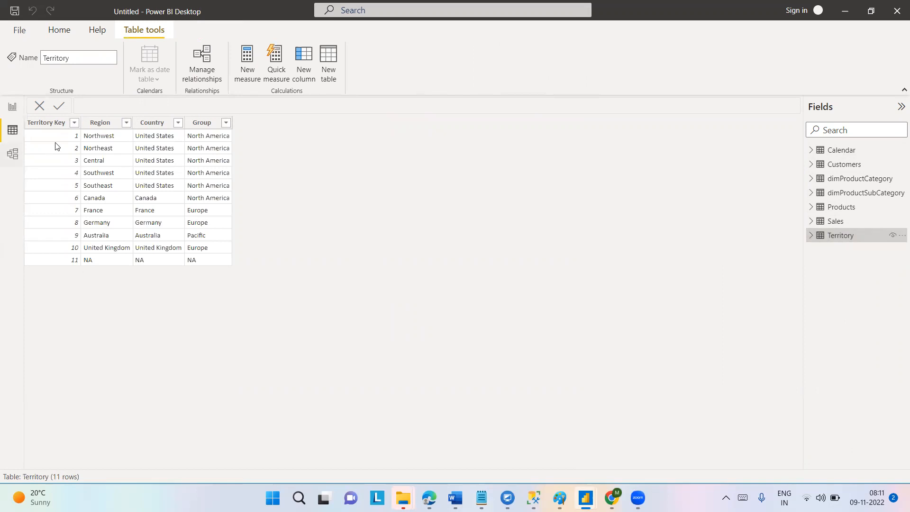
pyautogui.click(13, 155)
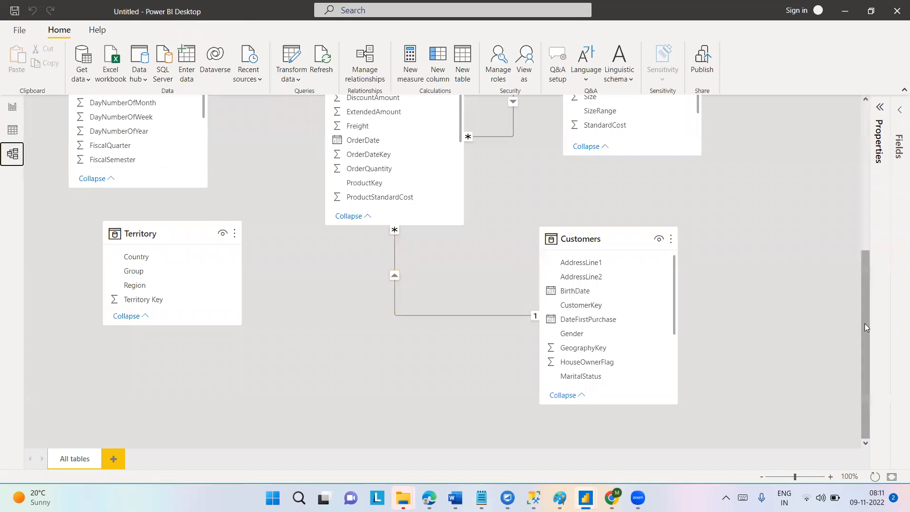
# Create a table visual of the Territory table's Region field in the report view and enlarge it.
pyautogui.moveTo(865, 323); pyautogui.dragTo(862, 232)
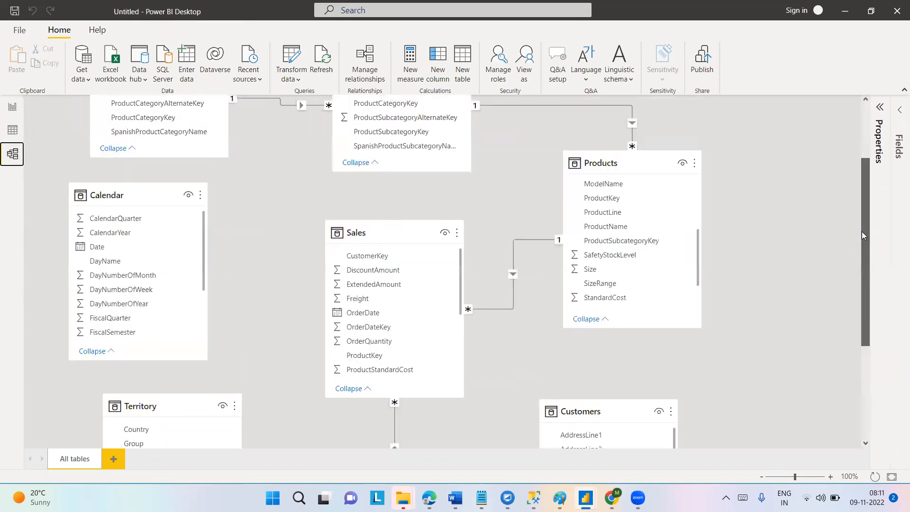
pyautogui.click(122, 190)
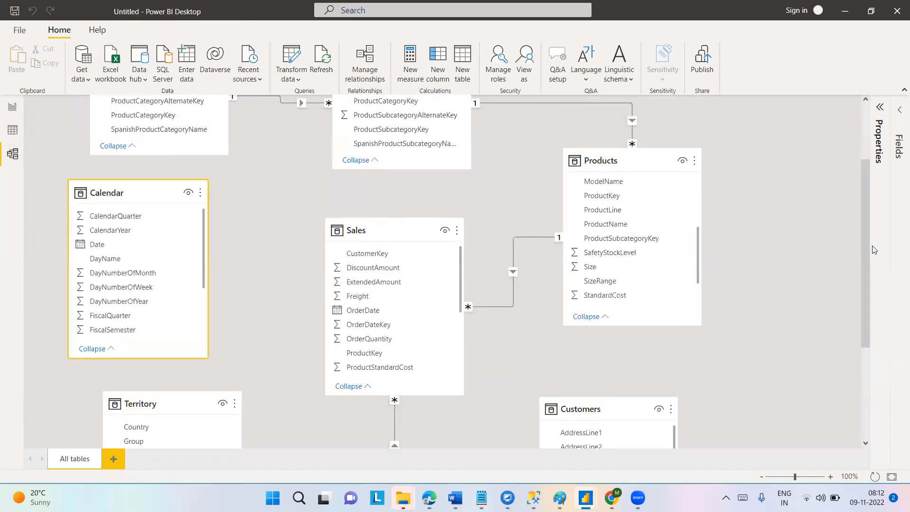
pyautogui.click(13, 109)
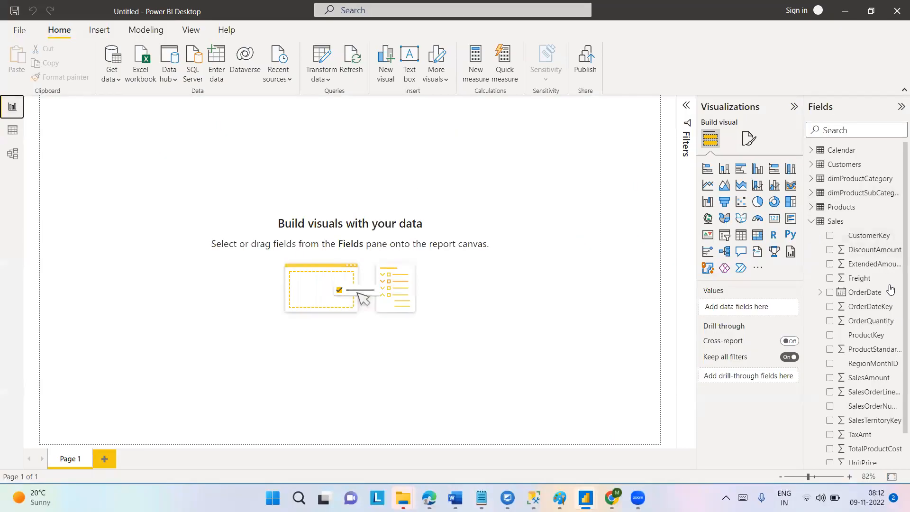
pyautogui.click(813, 222)
pyautogui.click(812, 236)
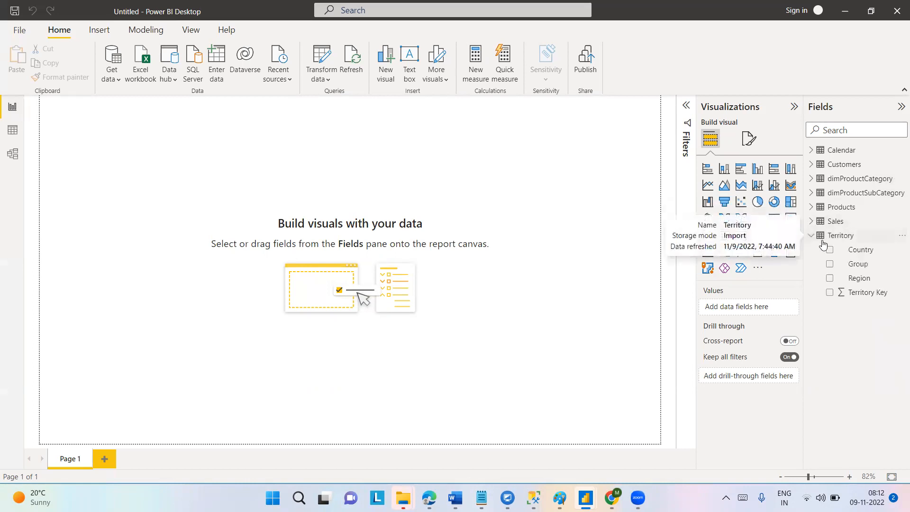
pyautogui.click(830, 279)
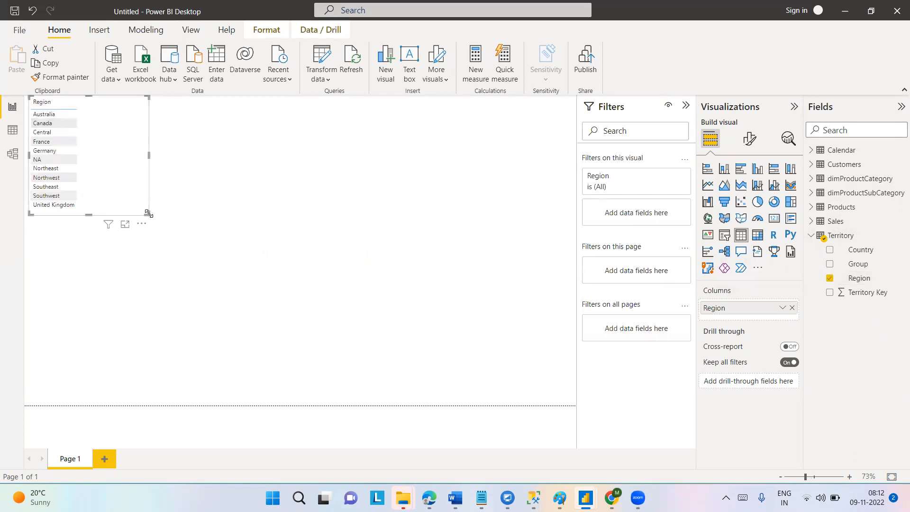
pyautogui.moveTo(148, 213); pyautogui.dragTo(289, 301)
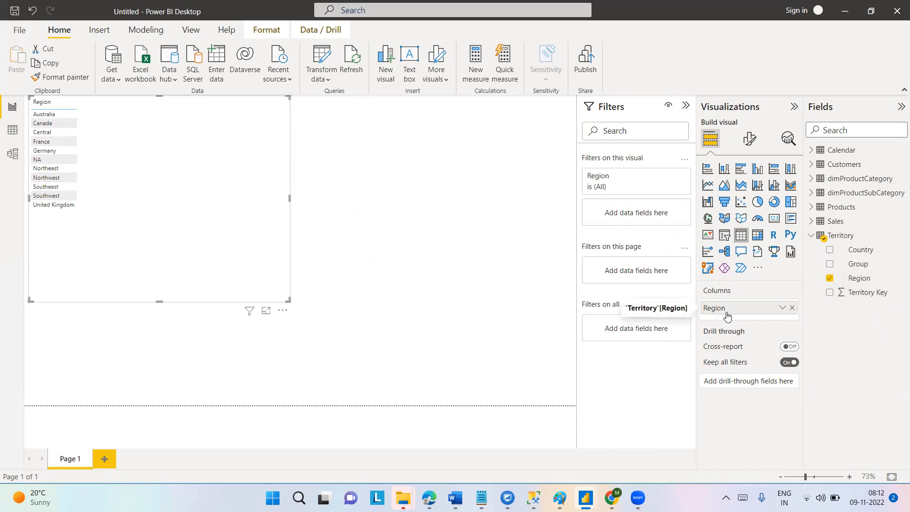
# Add SalesAmount from the Sales table to the Region table visual.
pyautogui.click(813, 221)
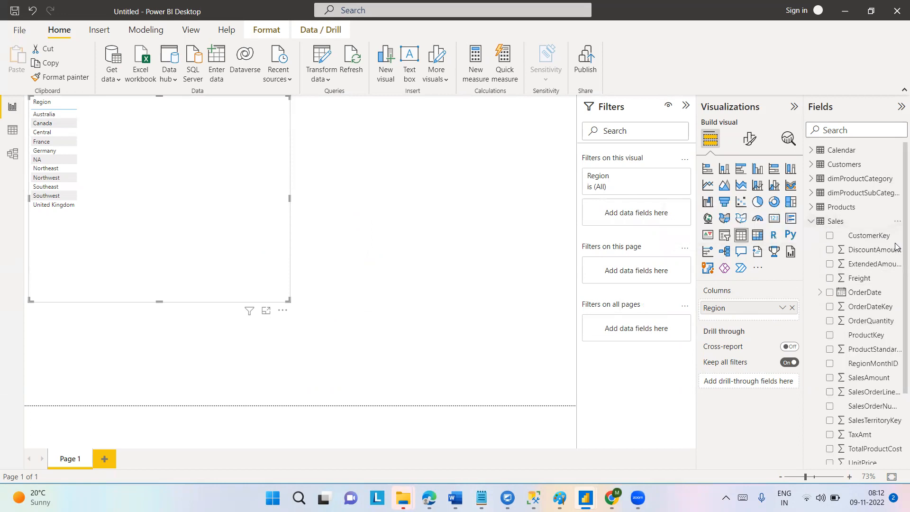
pyautogui.scroll(-2, 897, 278)
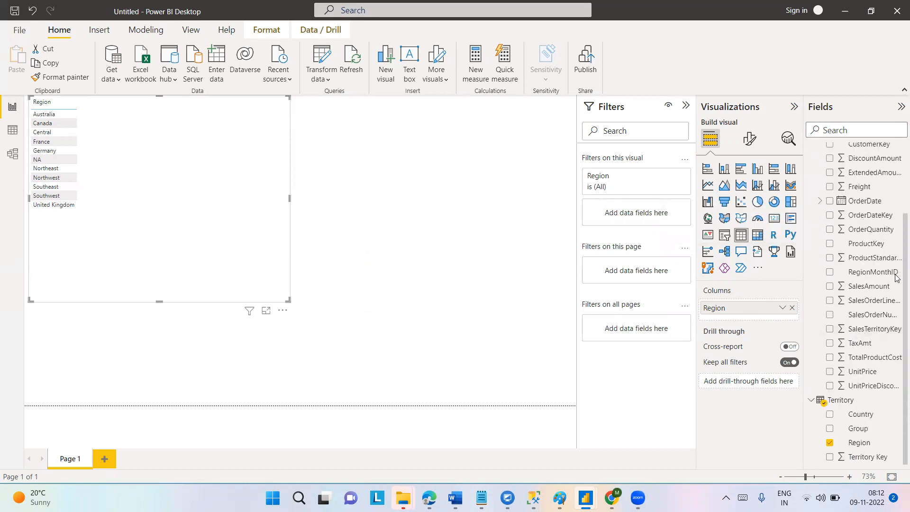
pyautogui.click(831, 287)
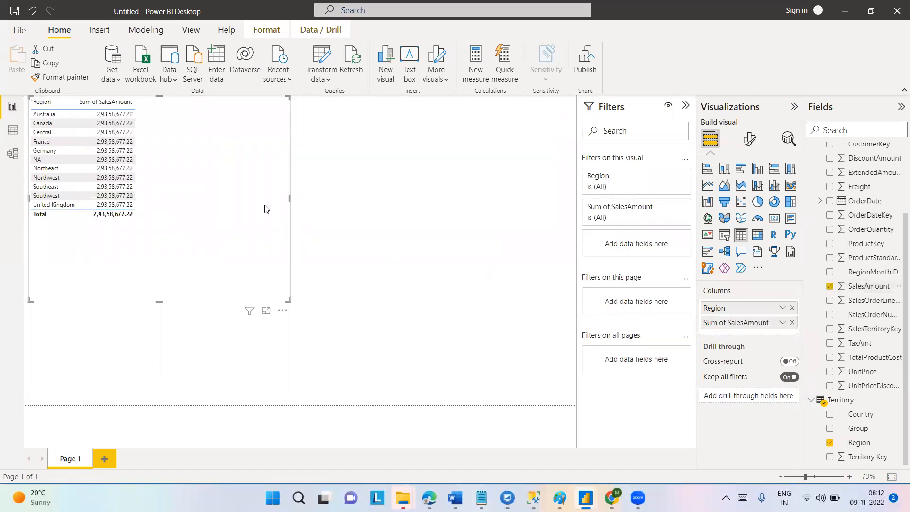
pyautogui.moveTo(293, 309); pyautogui.dragTo(219, 249)
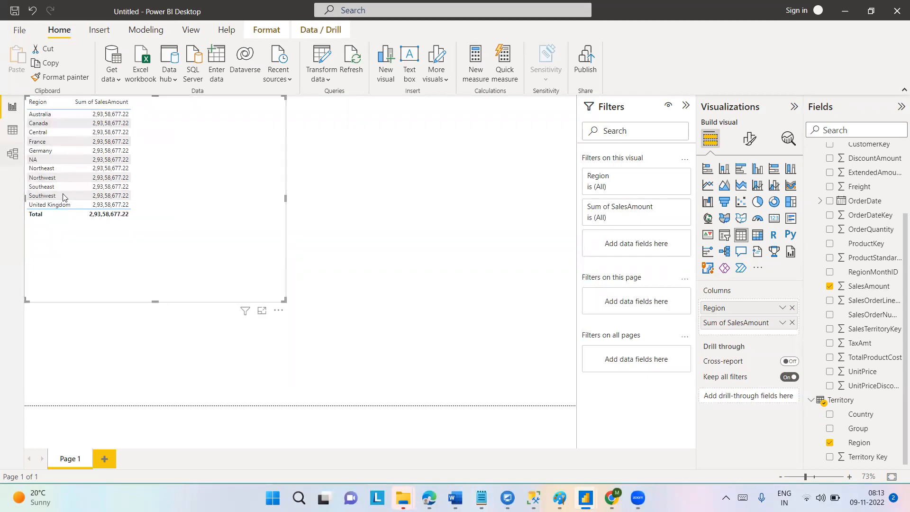
# Examine the Sales table's fields through SalesTerritoryKey and UnitPrice in the model view.
pyautogui.click(11, 155)
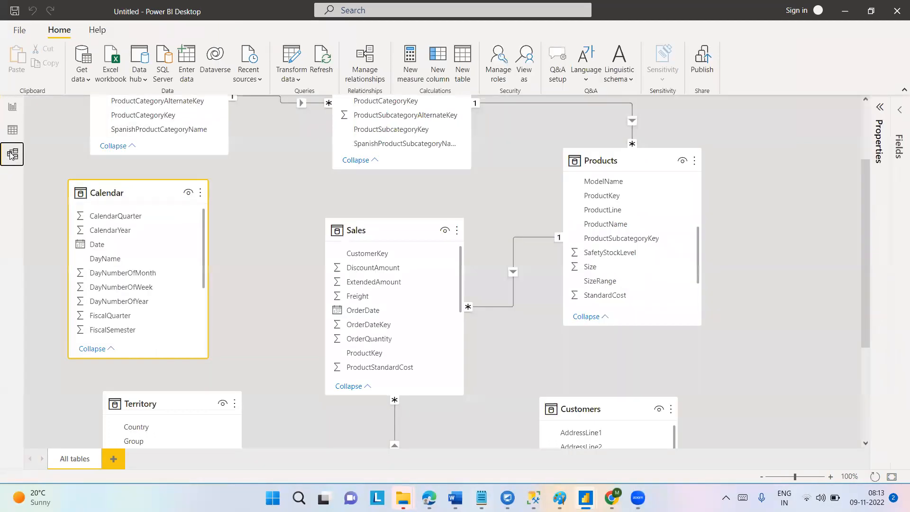
pyautogui.moveTo(865, 220); pyautogui.dragTo(868, 285)
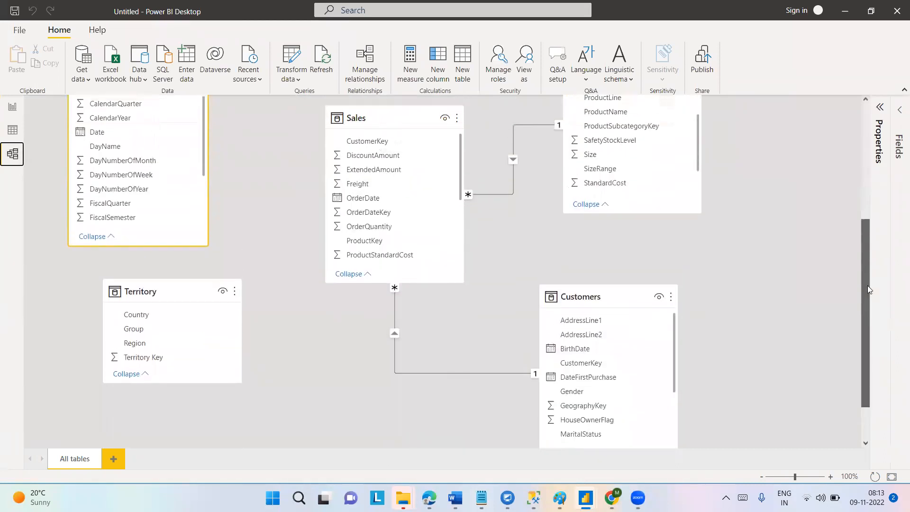
pyautogui.click(461, 151)
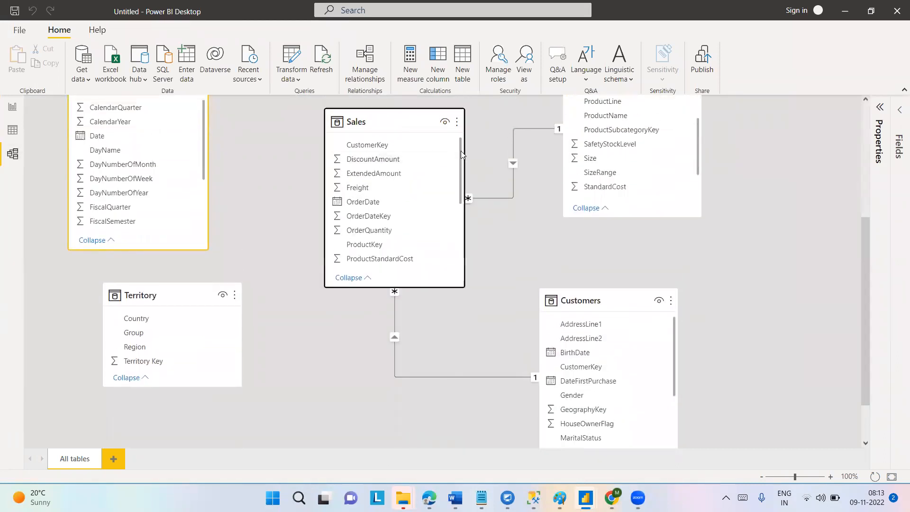
pyautogui.moveTo(459, 184); pyautogui.dragTo(459, 251)
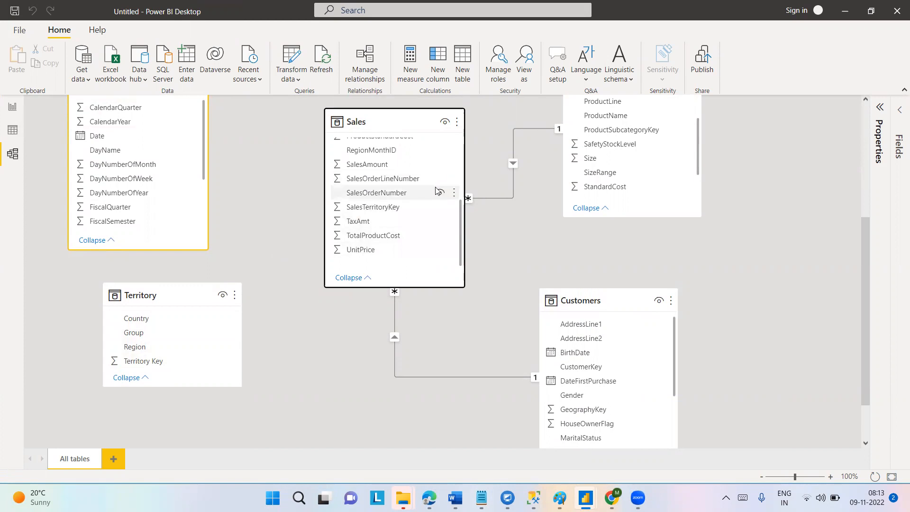
# Examine the Sales table's columns and the distinct SalesTerritoryKey values in the data view.
pyautogui.click(9, 136)
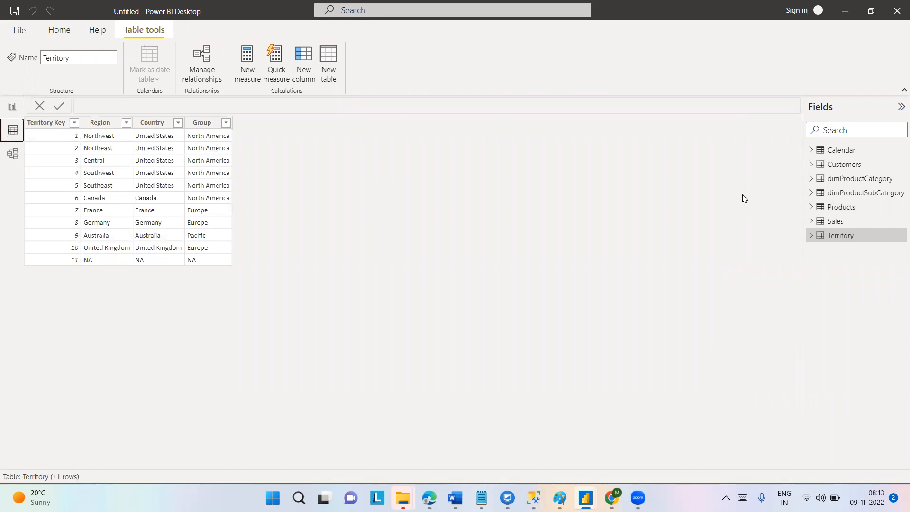
pyautogui.click(837, 220)
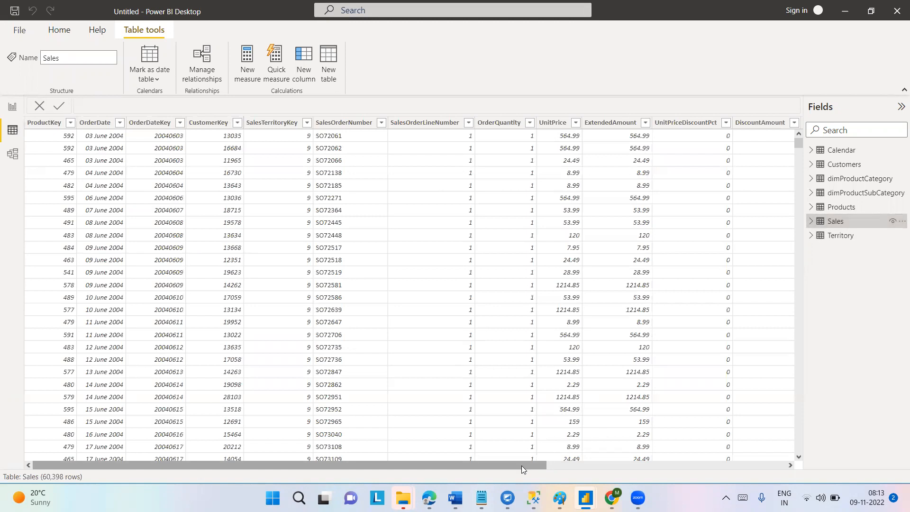
pyautogui.click(771, 465)
pyautogui.click(772, 463)
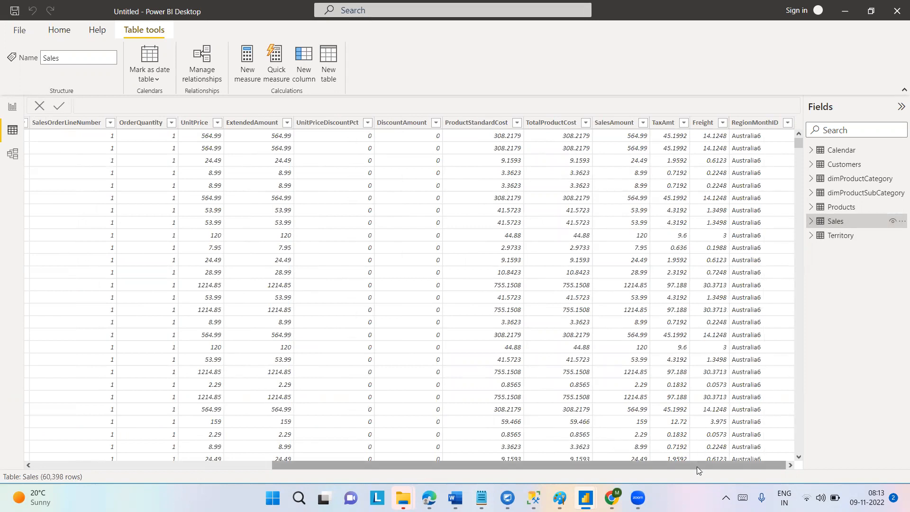
pyautogui.moveTo(697, 465); pyautogui.dragTo(282, 462)
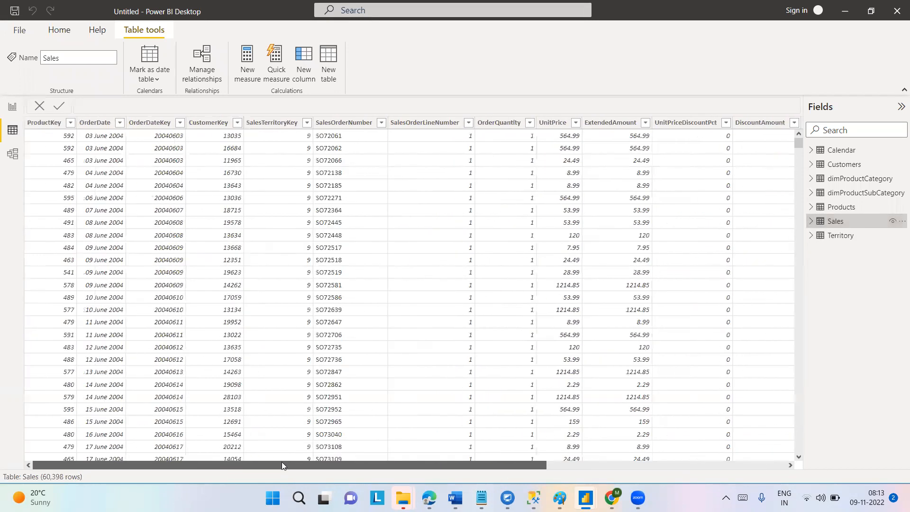
pyautogui.click(308, 122)
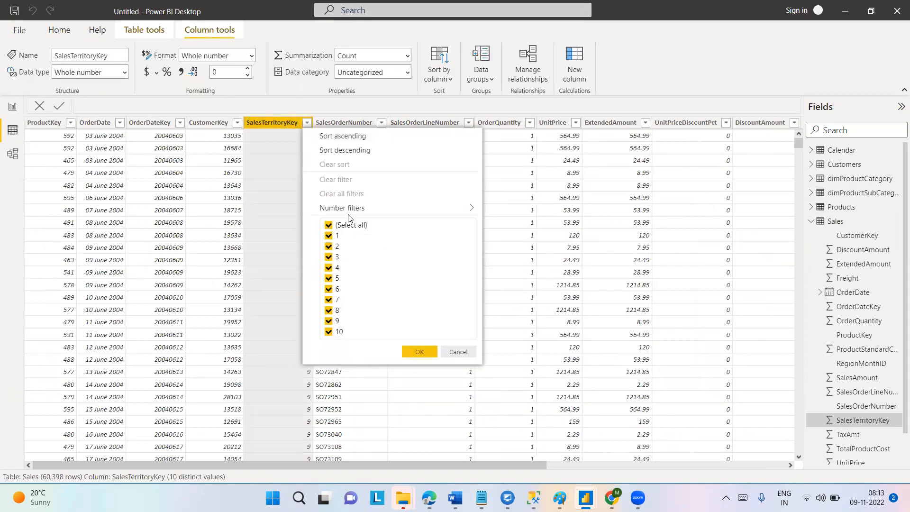
pyautogui.click(715, 48)
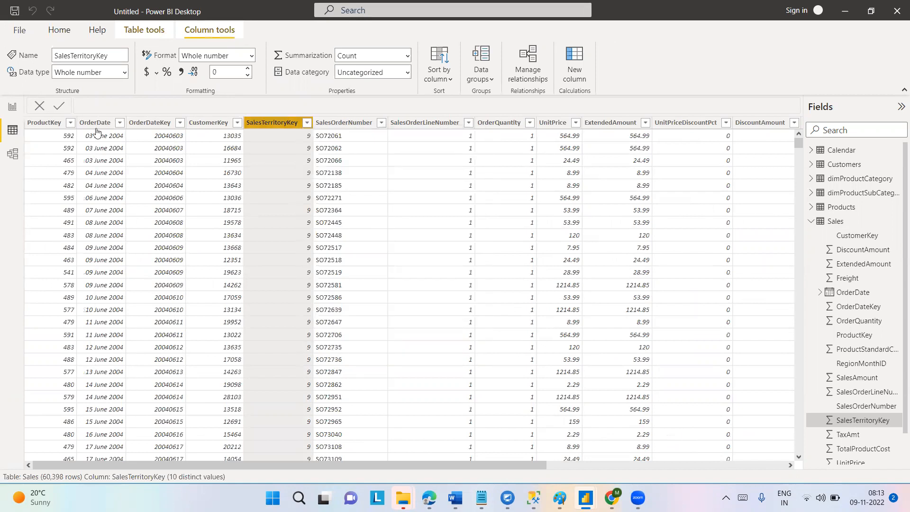
# Compare the Territory table's Territory Key with the Sales table's SalesTerritoryKey in the model view.
pyautogui.click(13, 153)
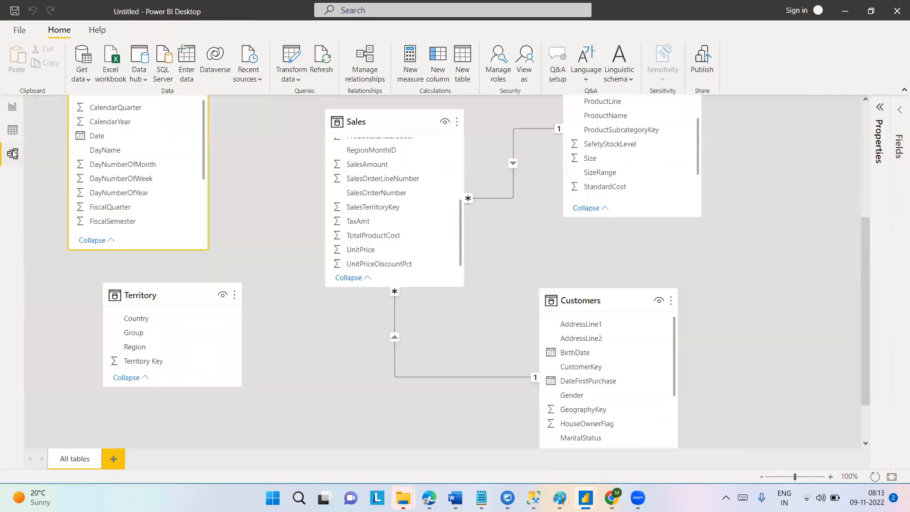
pyautogui.click(143, 360)
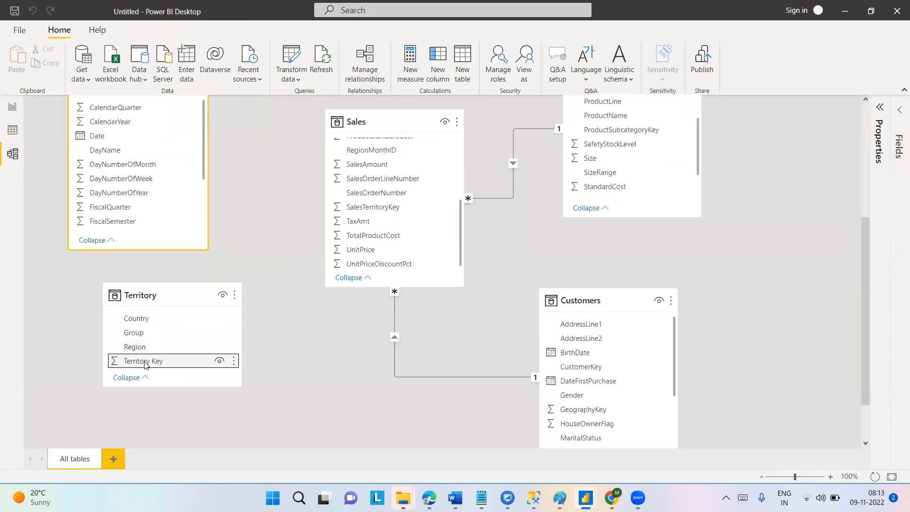
pyautogui.click(373, 207)
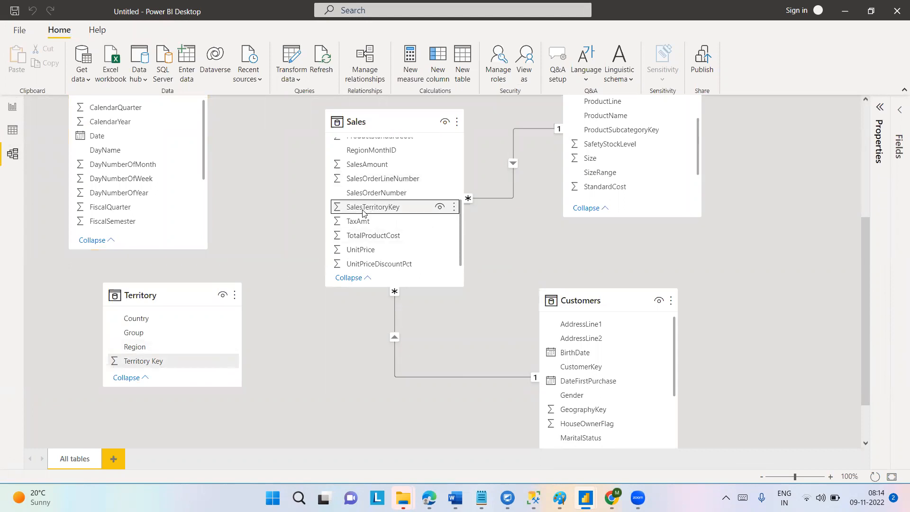
pyautogui.click(154, 362)
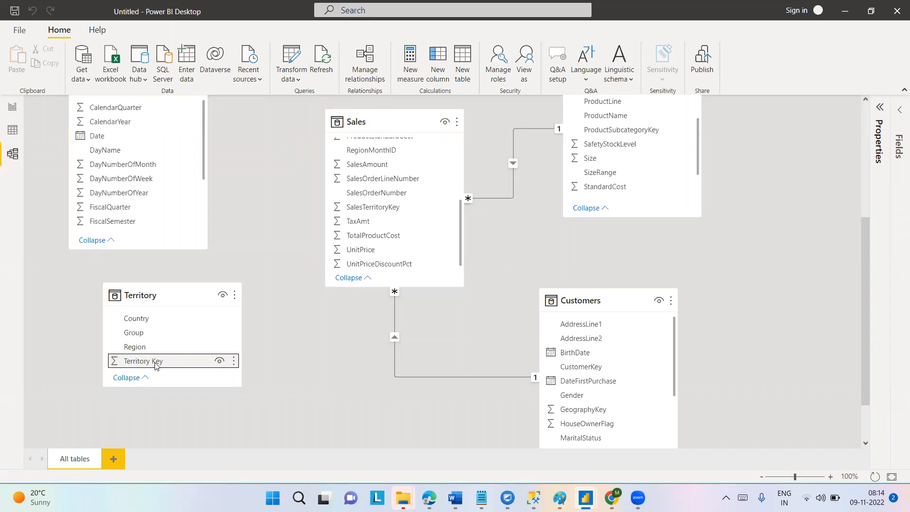
pyautogui.click(11, 132)
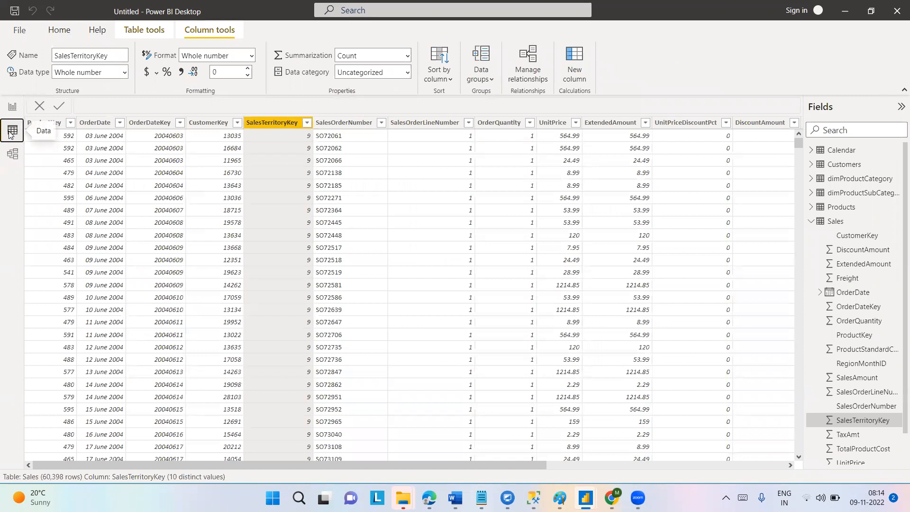
pyautogui.click(12, 154)
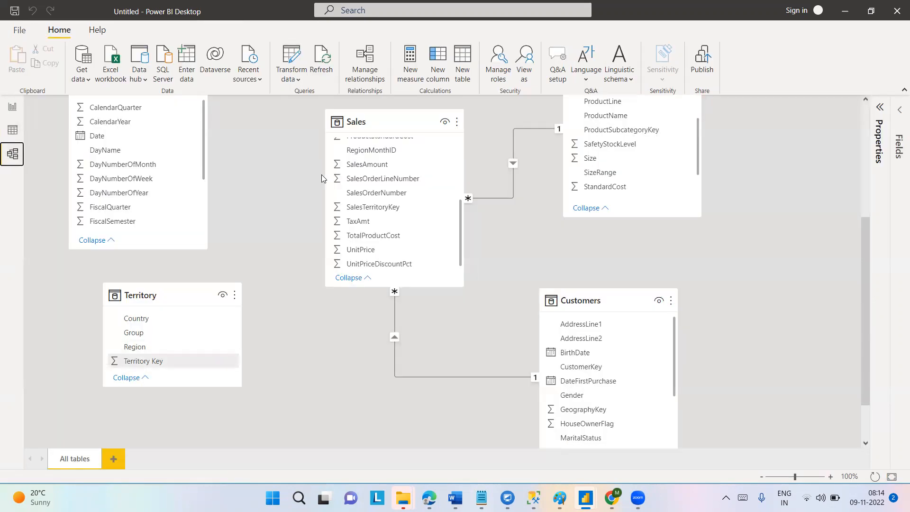
pyautogui.click(151, 363)
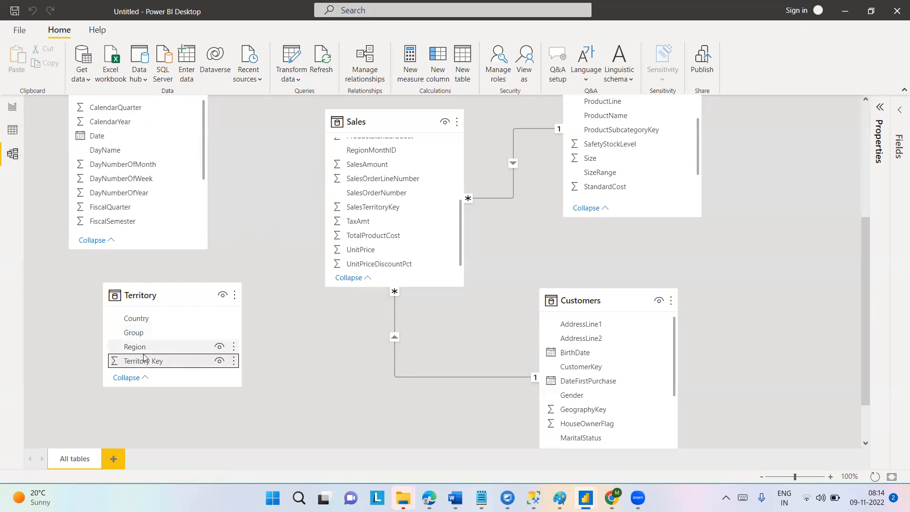
pyautogui.moveTo(141, 364); pyautogui.dragTo(234, 248)
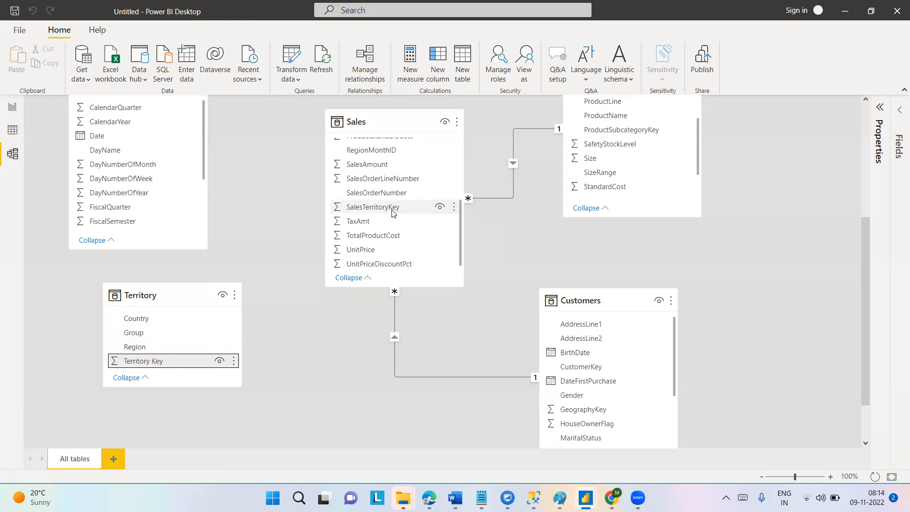
# Create an active one-to-many relationship with single cross filter direction from the Territory table's Region column to the Sales table's SalesTerritoryKey.
pyautogui.click(363, 76)
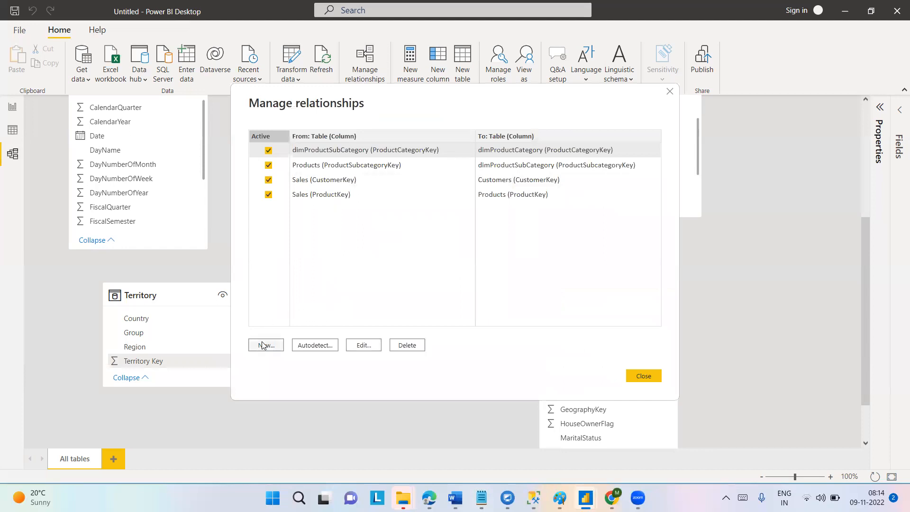
pyautogui.click(264, 345)
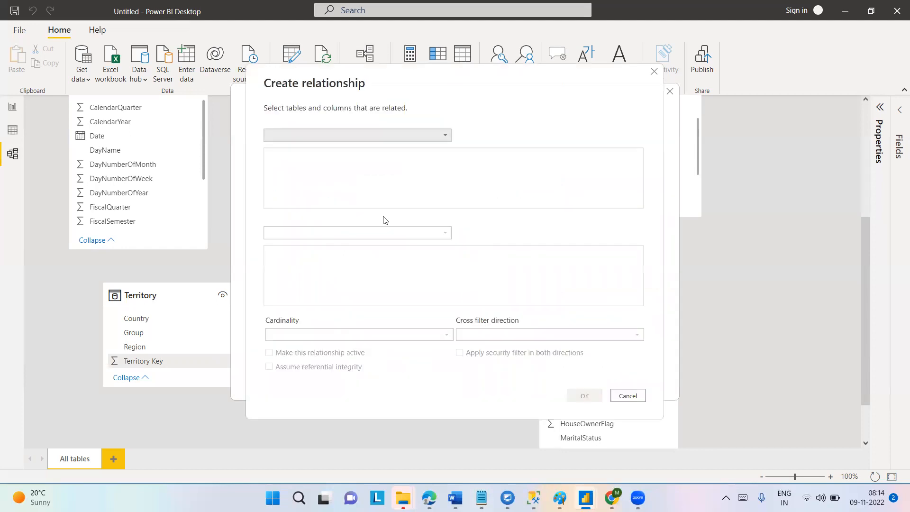
pyautogui.click(445, 137)
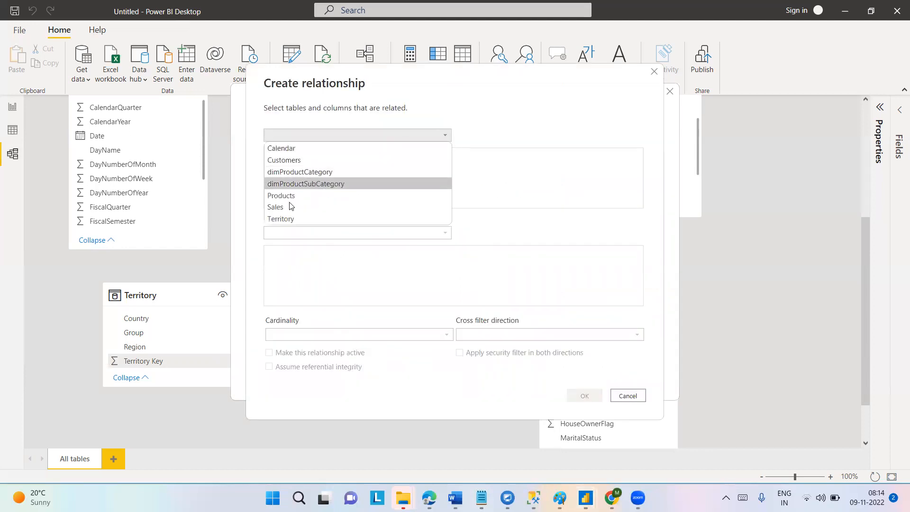
pyautogui.click(290, 221)
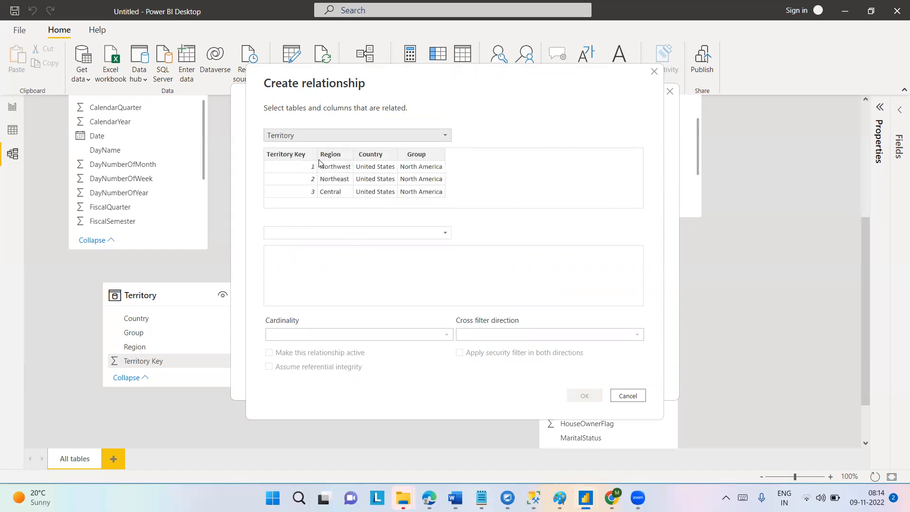
pyautogui.click(335, 155)
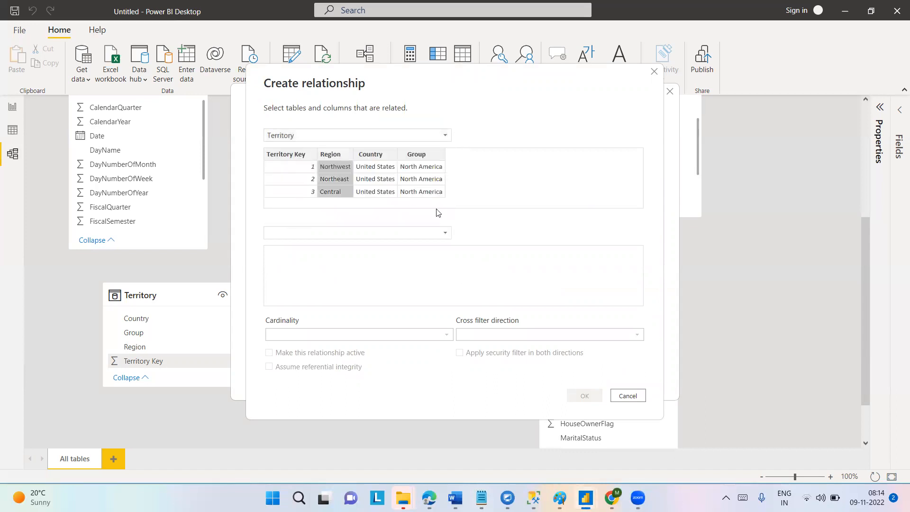
pyautogui.click(445, 233)
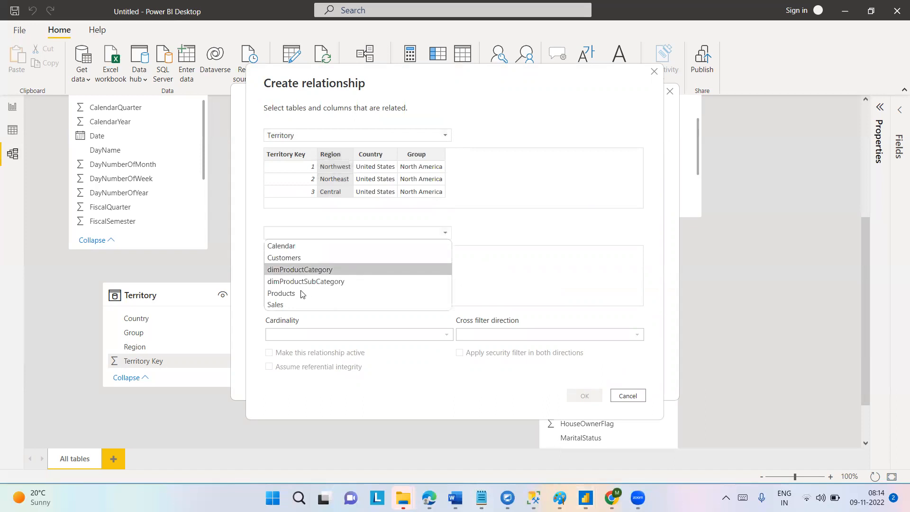
pyautogui.click(292, 305)
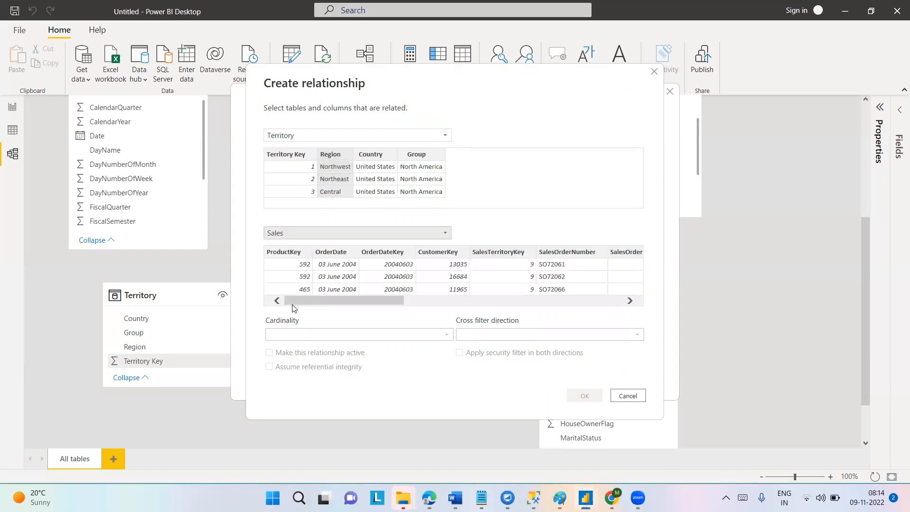
pyautogui.click(497, 254)
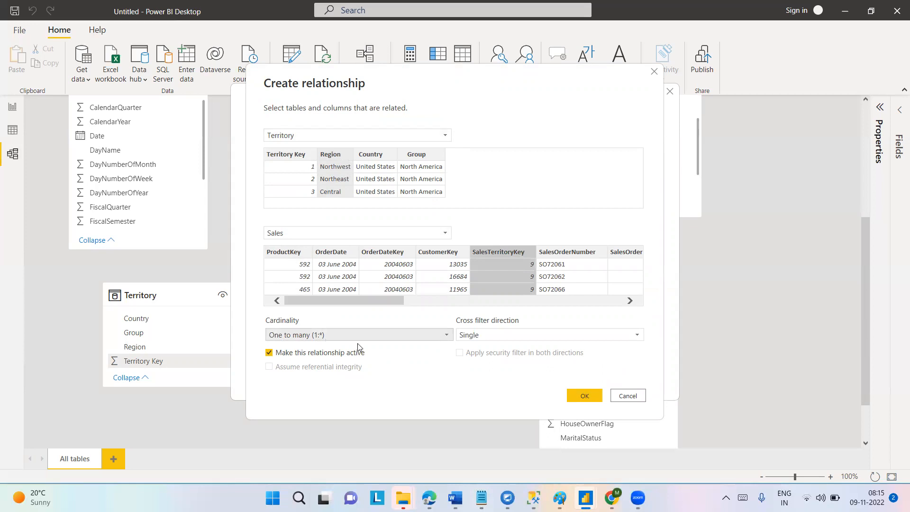
pyautogui.click(589, 396)
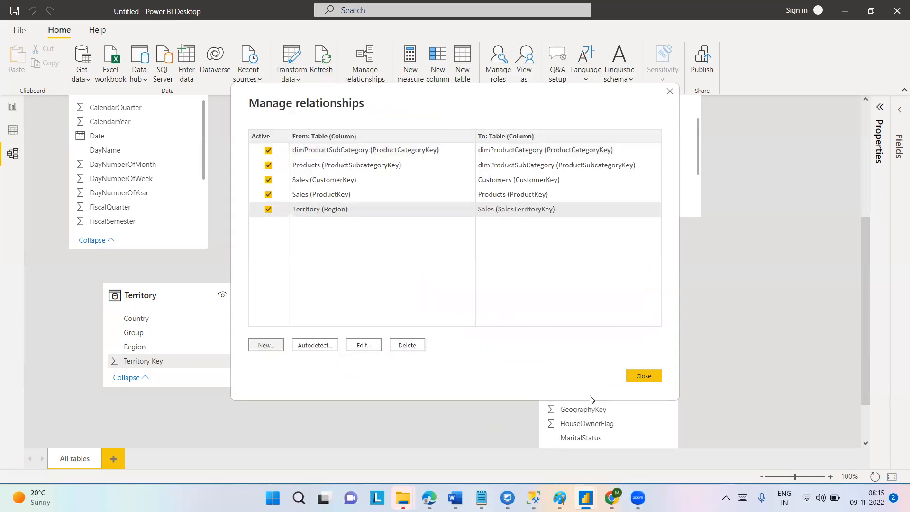
pyautogui.click(641, 377)
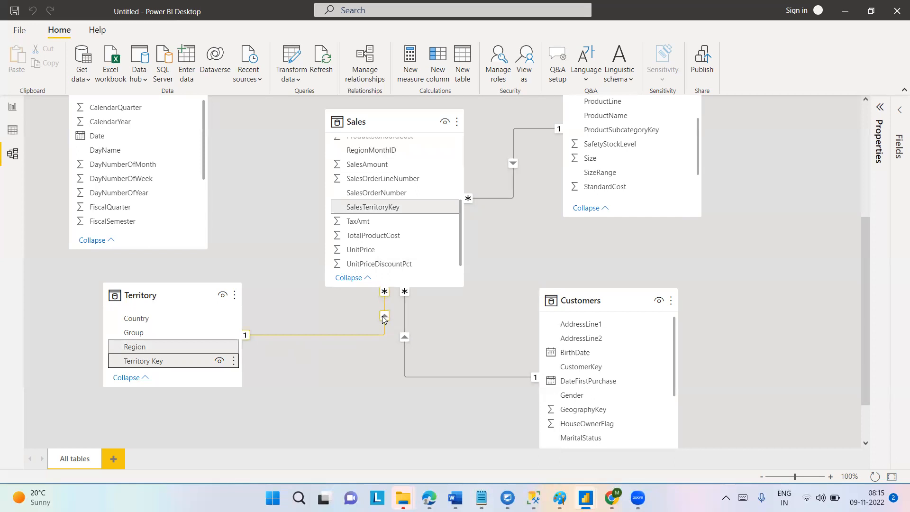
# Examine the Territory table's rows in the data view.
pyautogui.click(13, 133)
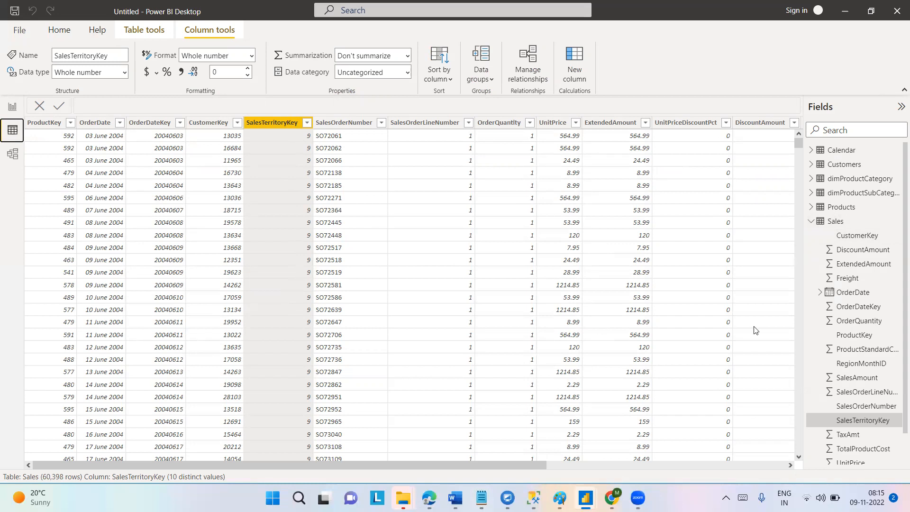
pyautogui.click(811, 221)
pyautogui.click(839, 235)
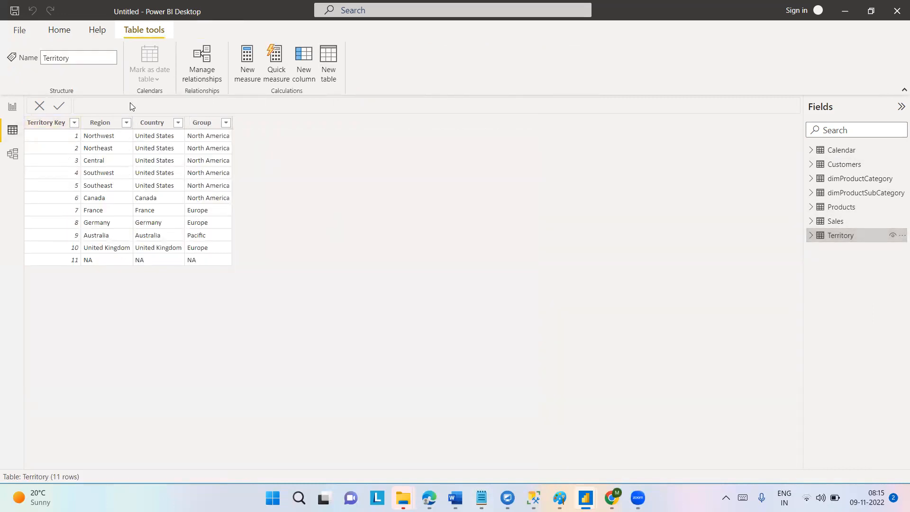
# Enlarge the Region and SalesAmount table visual on the report page and convert it to a stacked column chart.
pyautogui.click(12, 109)
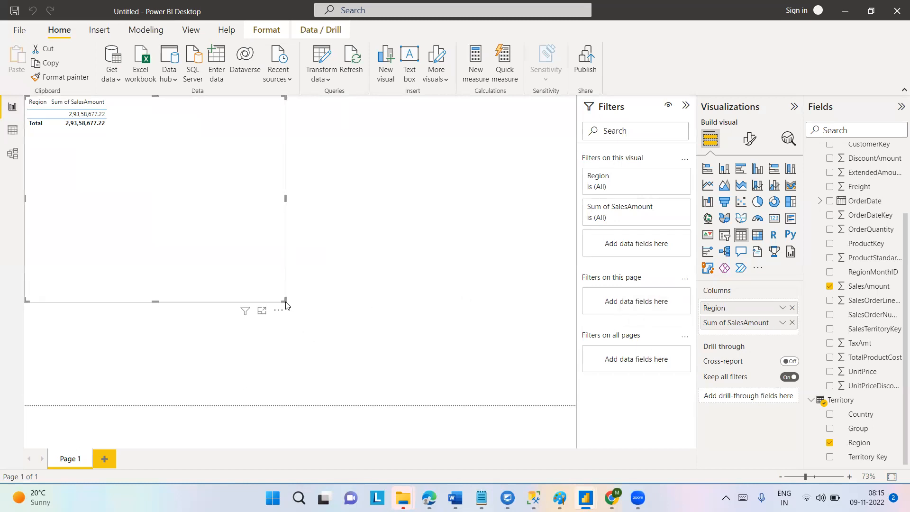
pyautogui.moveTo(286, 301); pyautogui.dragTo(347, 336)
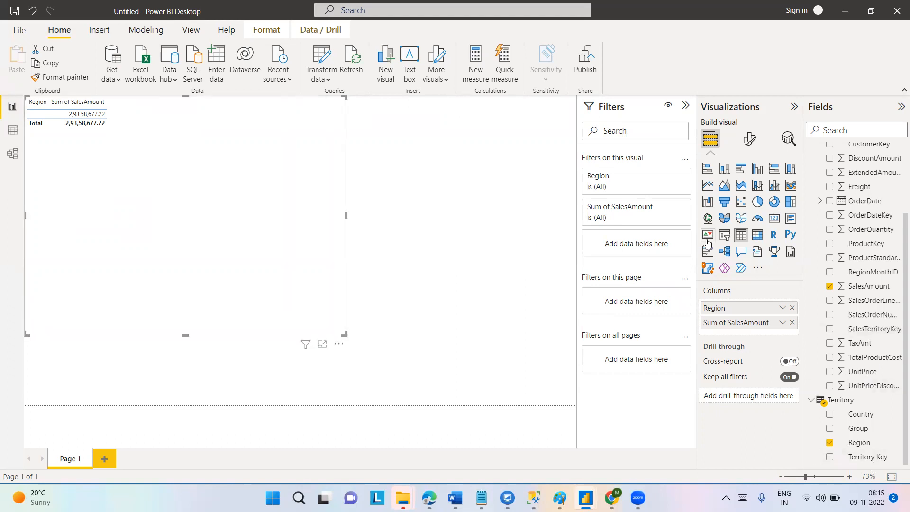
pyautogui.click(724, 169)
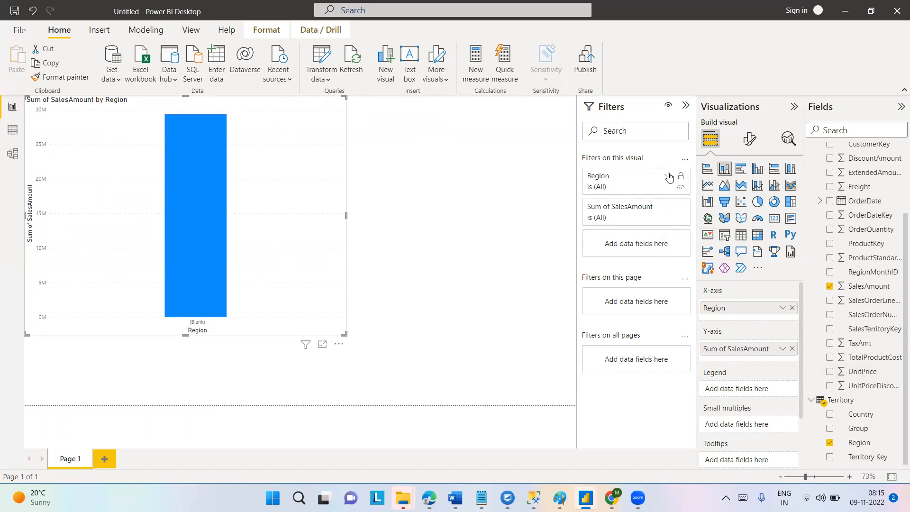
# Filter the chart's Region field to include all regions except (Blank).
pyautogui.click(669, 177)
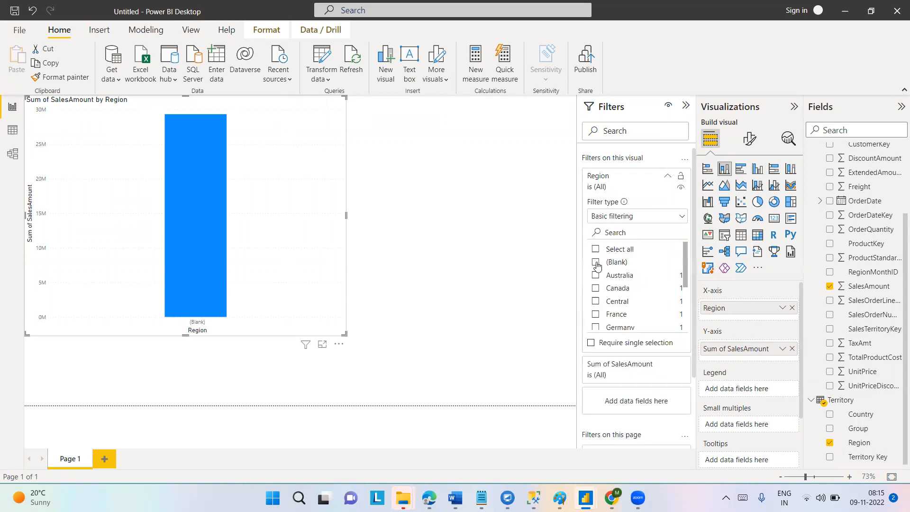
pyautogui.click(596, 263)
pyautogui.click(596, 250)
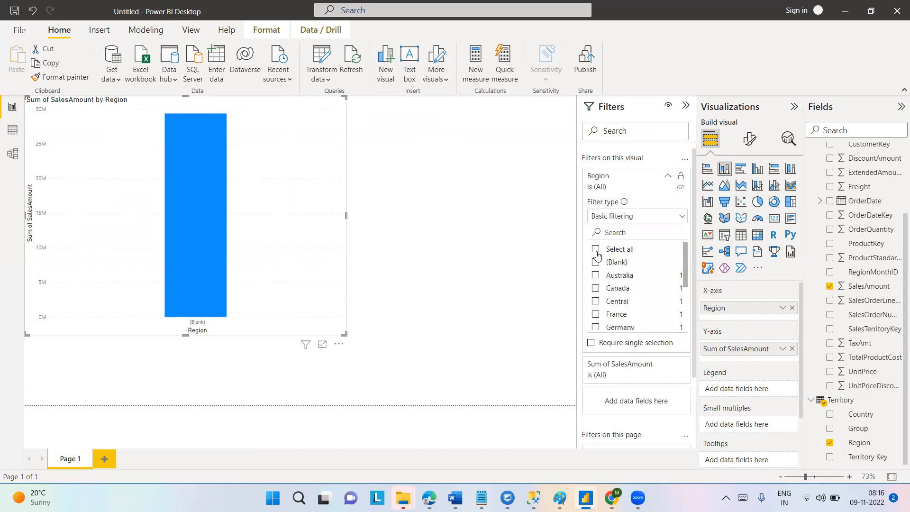
pyautogui.click(596, 263)
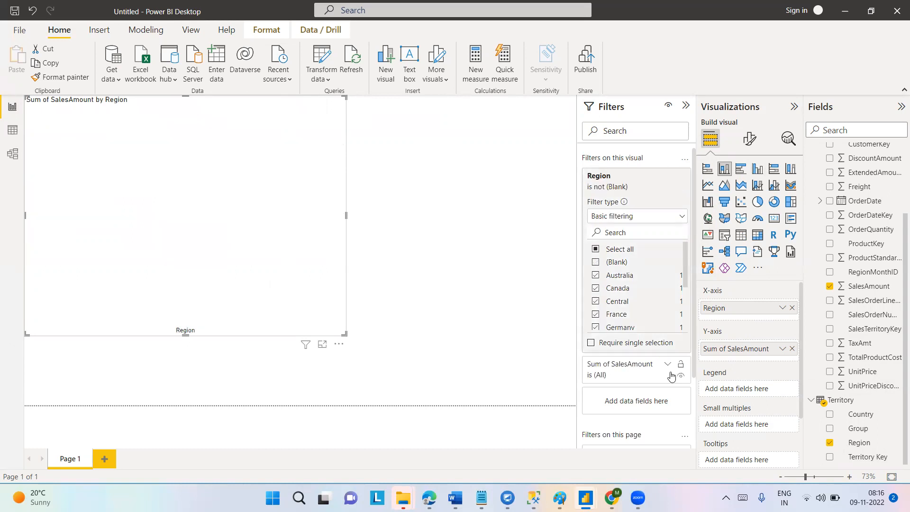
pyautogui.moveTo(684, 279); pyautogui.dragTo(691, 241)
# Change the aggregation of SalesAmount on the chart's Y-axis to Minimum.
pyautogui.click(783, 309)
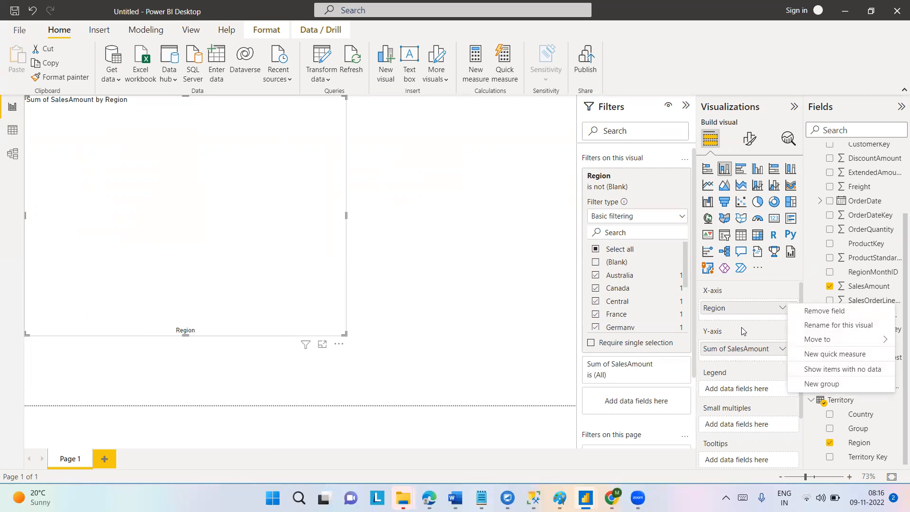
pyautogui.click(765, 353)
pyautogui.click(783, 348)
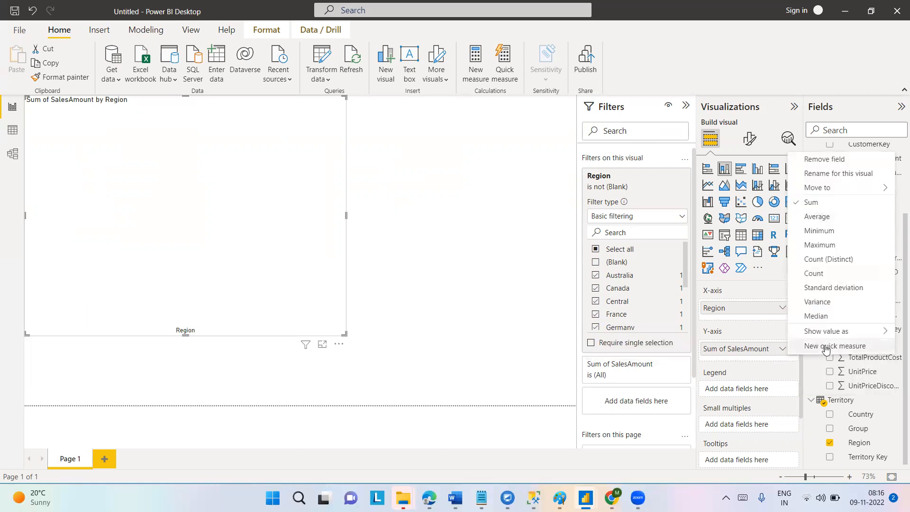
pyautogui.click(815, 232)
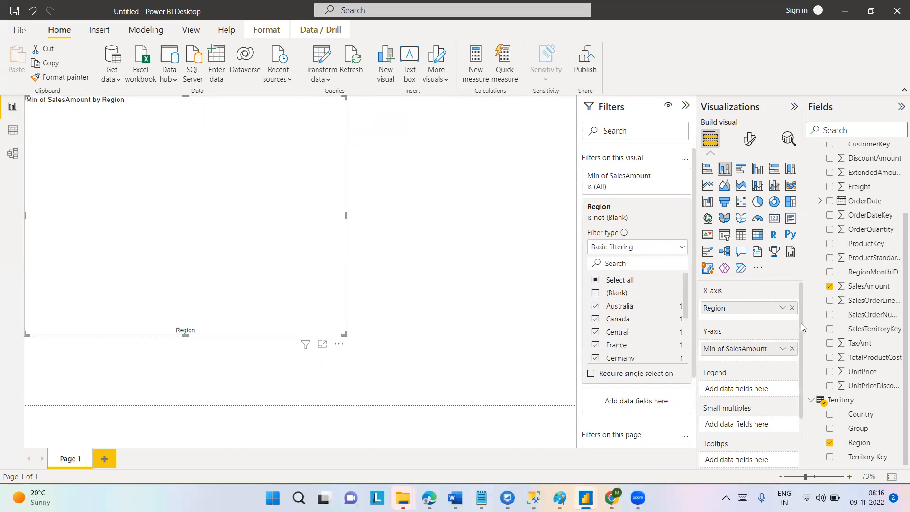
# Replace Region with the Territory table's Group field and SalesAmount with TaxAmt in the chart.
pyautogui.scroll(-2, 801, 324)
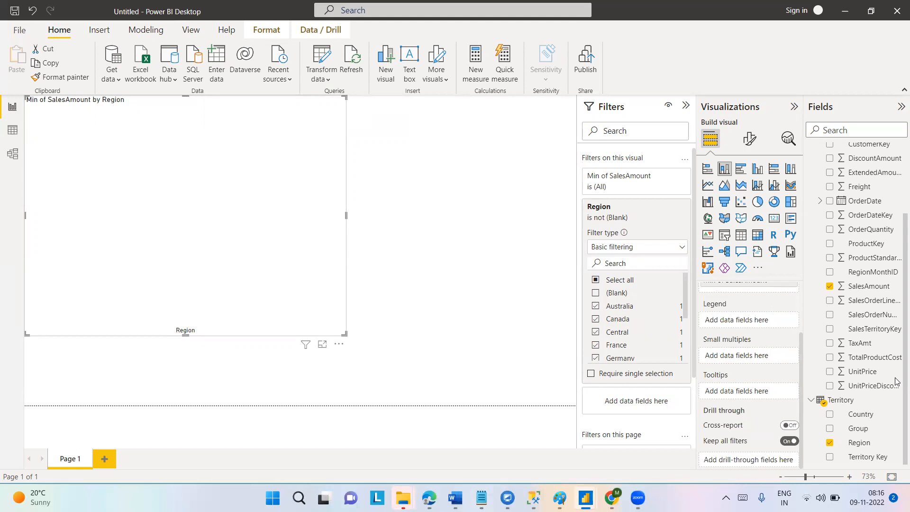
pyautogui.click(830, 429)
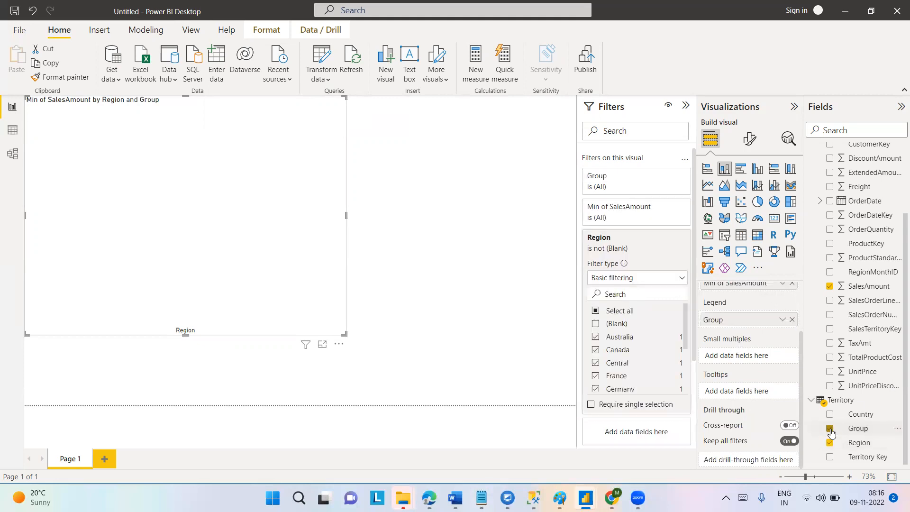
pyautogui.click(830, 443)
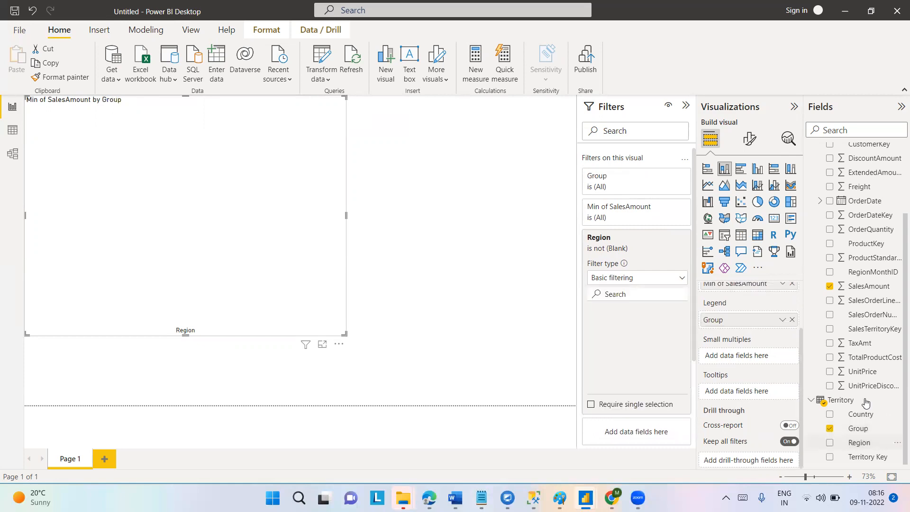
pyautogui.click(830, 343)
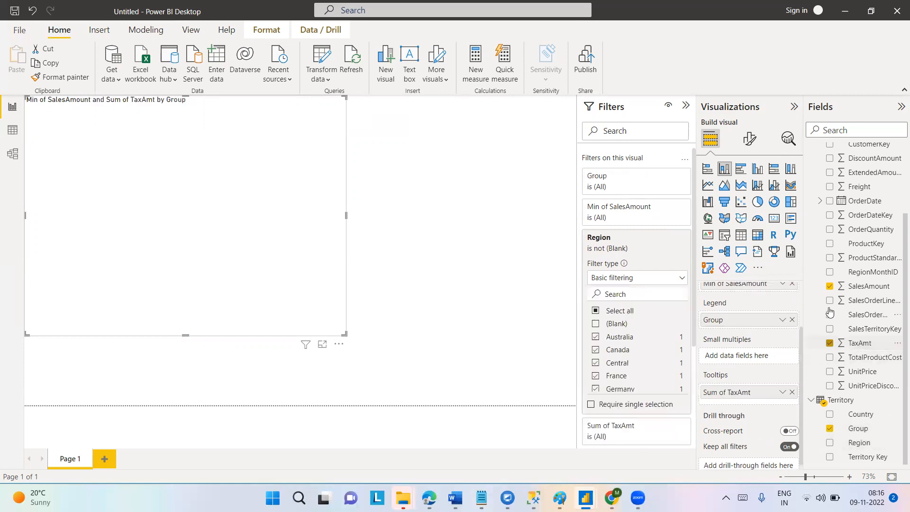
pyautogui.click(830, 287)
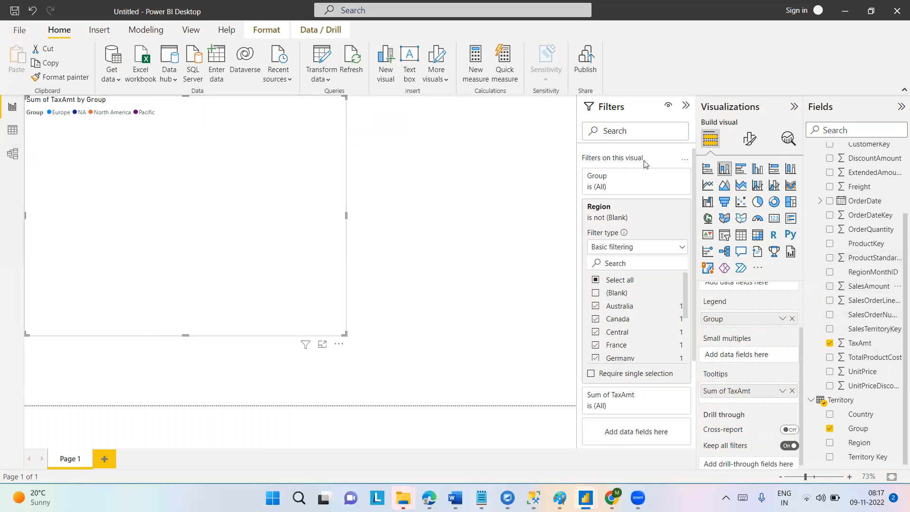
# Try the Group and TaxAmt visual as a pie chart and a stacked bar chart, ending with a table.
pyautogui.scroll(2, 801, 362)
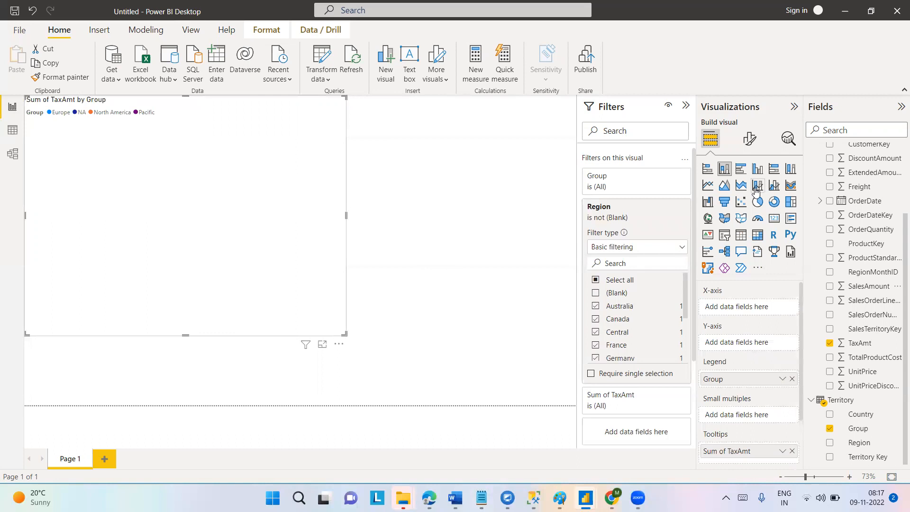
pyautogui.click(758, 203)
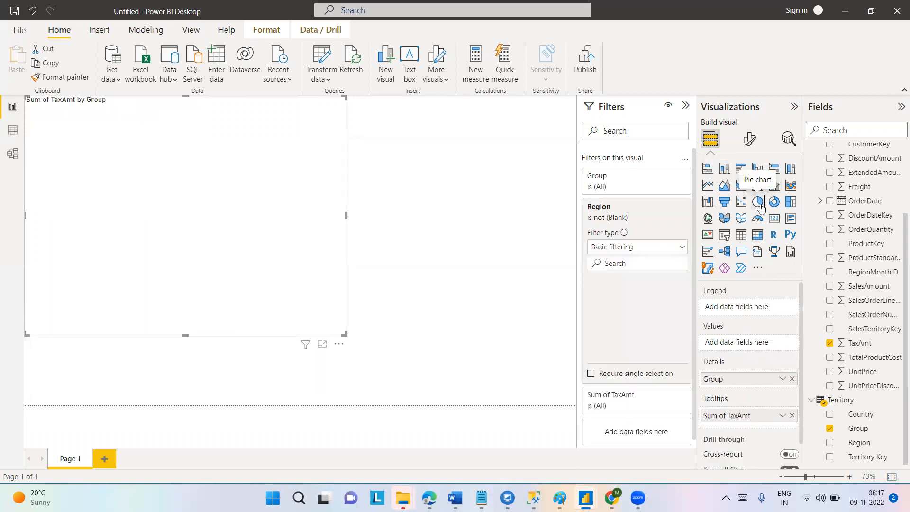
pyautogui.click(708, 169)
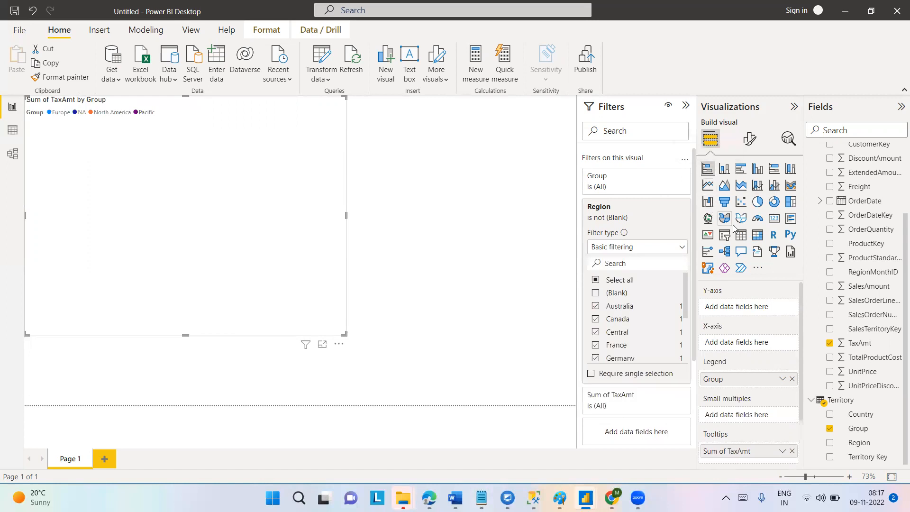
pyautogui.click(741, 236)
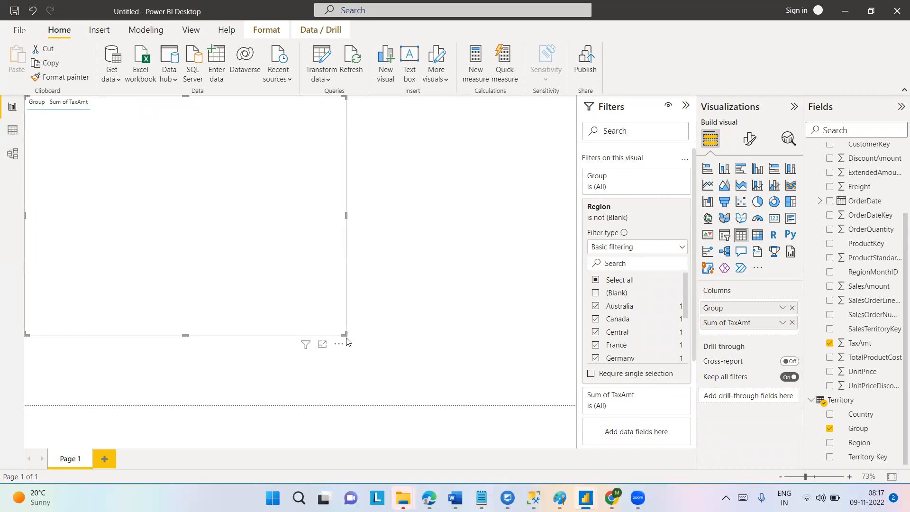
# Examine the relationships between the tables in the model view and select the Calendar table.
pyautogui.click(13, 154)
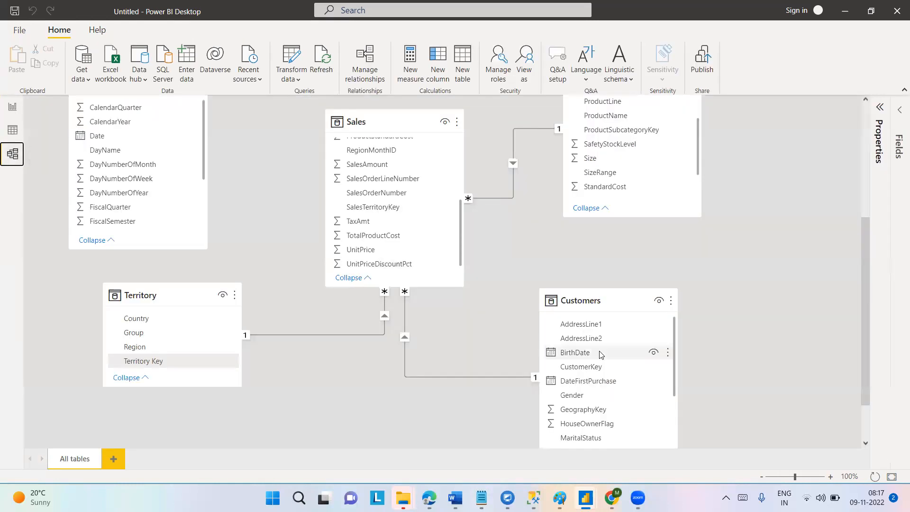
pyautogui.moveTo(534, 497)
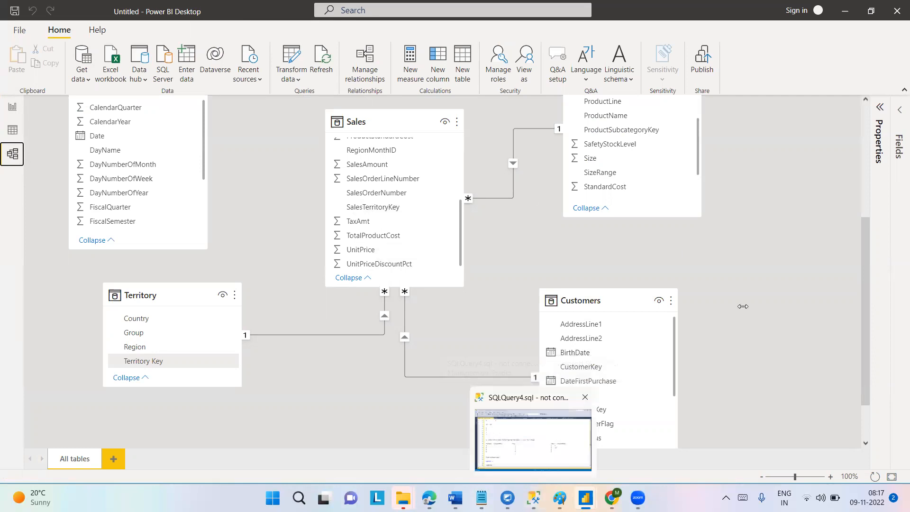
pyautogui.moveTo(854, 229); pyautogui.dragTo(853, 217)
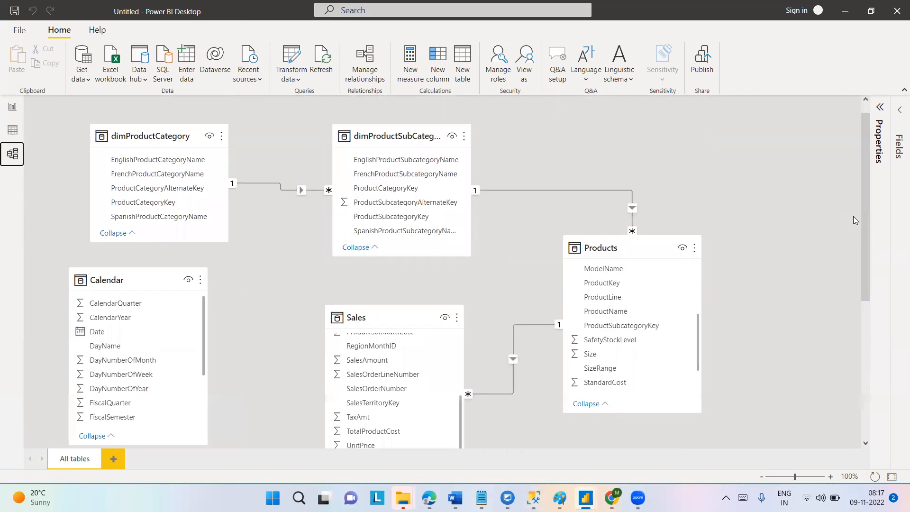
pyautogui.scroll(-3, 869, 210)
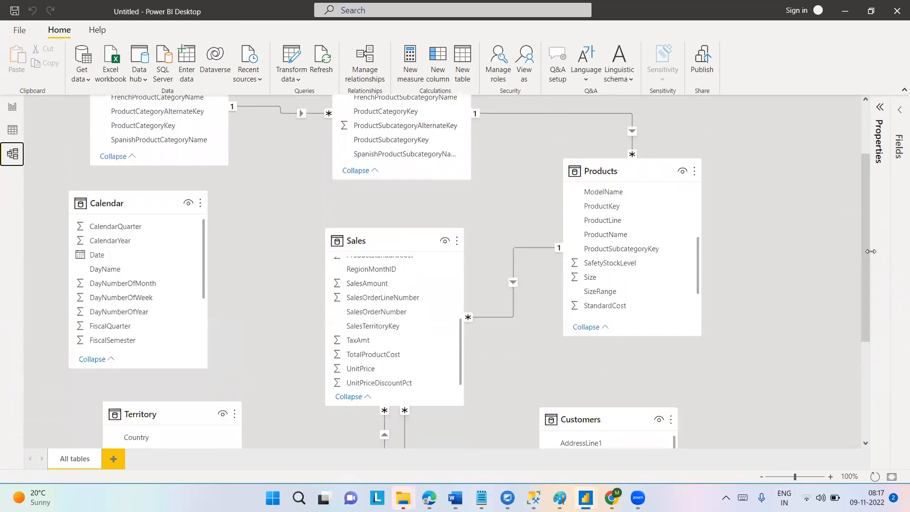
pyautogui.click(99, 199)
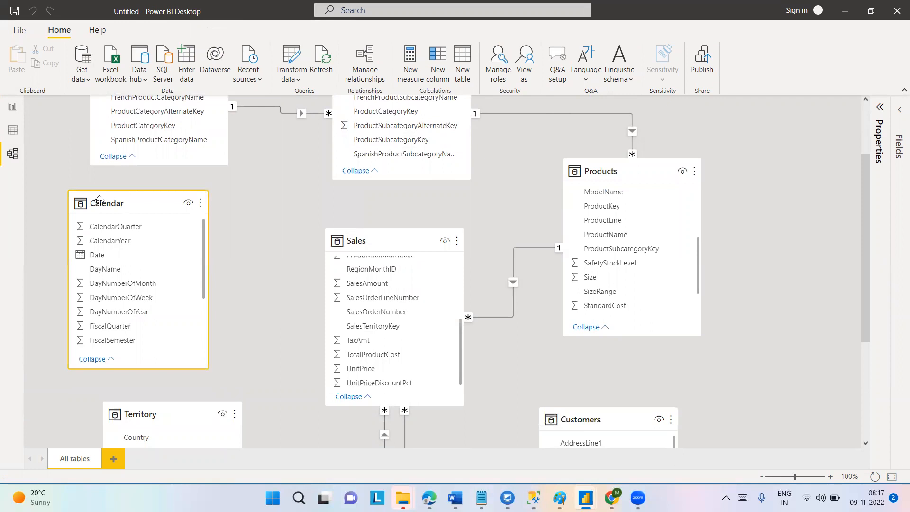
# Examine the field lists of the Sales and Calendar tables to find a column that could link them.
pyautogui.click(381, 237)
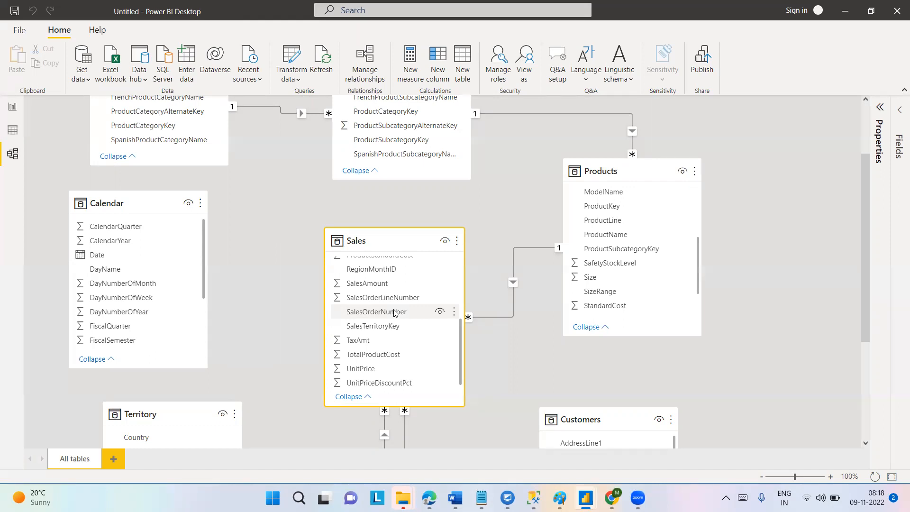
pyautogui.click(127, 205)
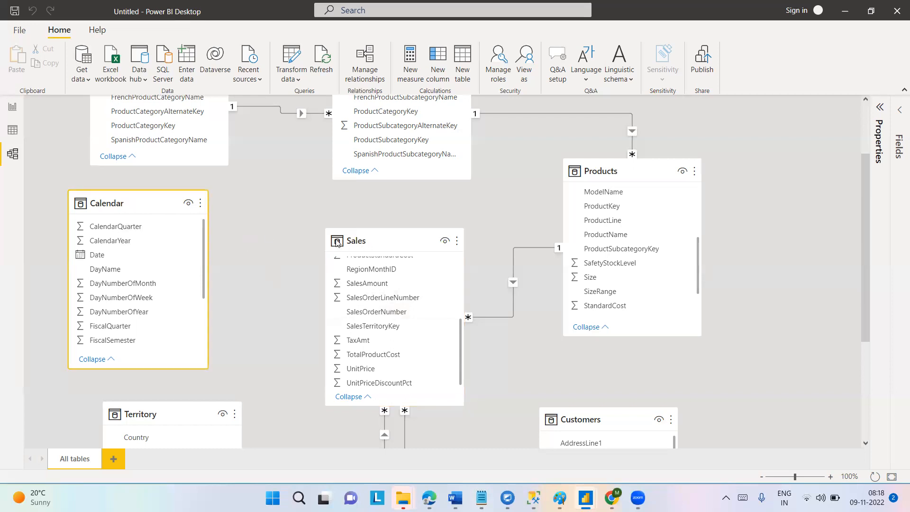
pyautogui.click(378, 241)
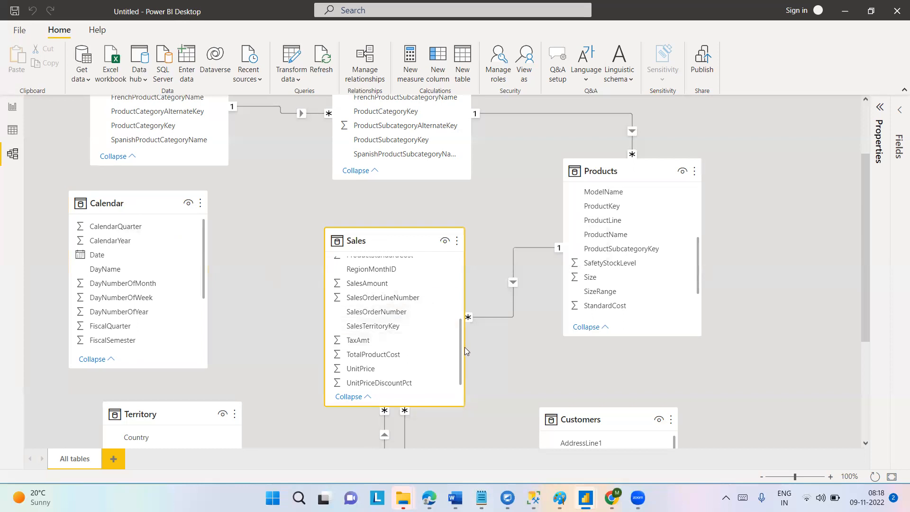
pyautogui.moveTo(460, 349); pyautogui.dragTo(458, 273)
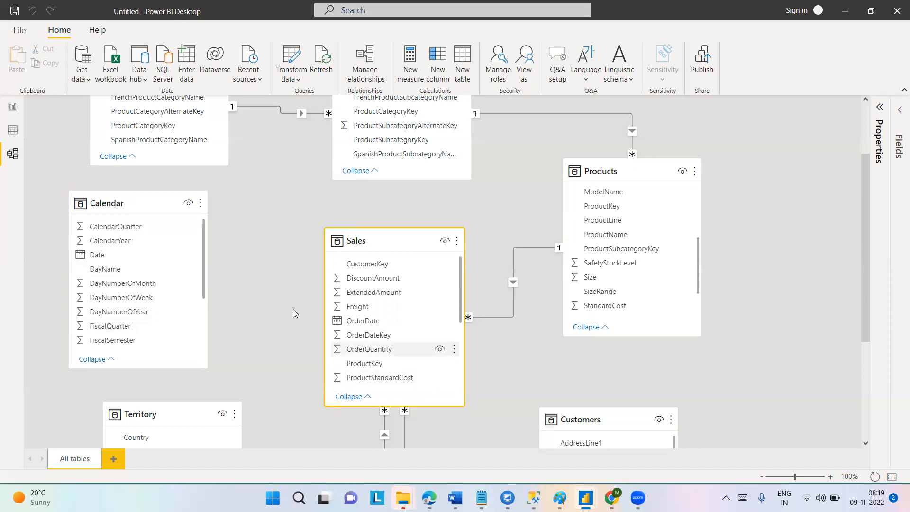
pyautogui.click(125, 331)
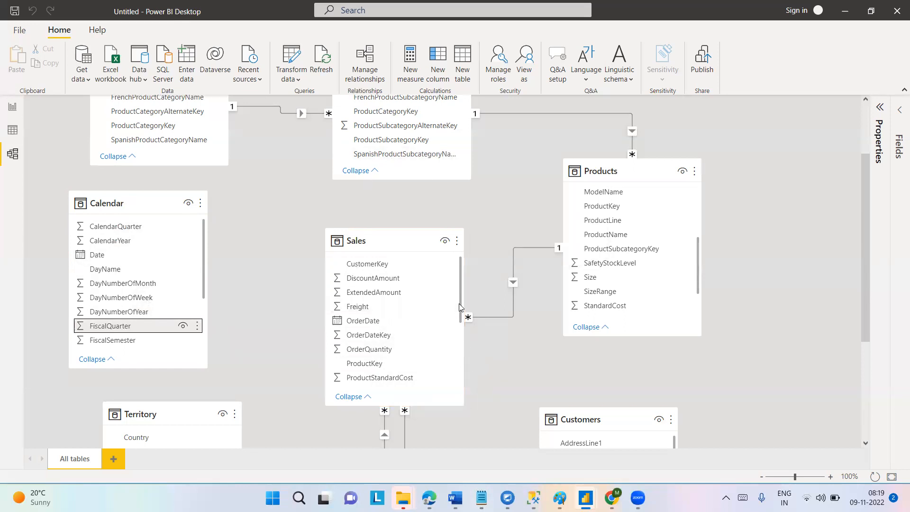
pyautogui.scroll(-3, 463, 400)
pyautogui.scroll(3, 462, 398)
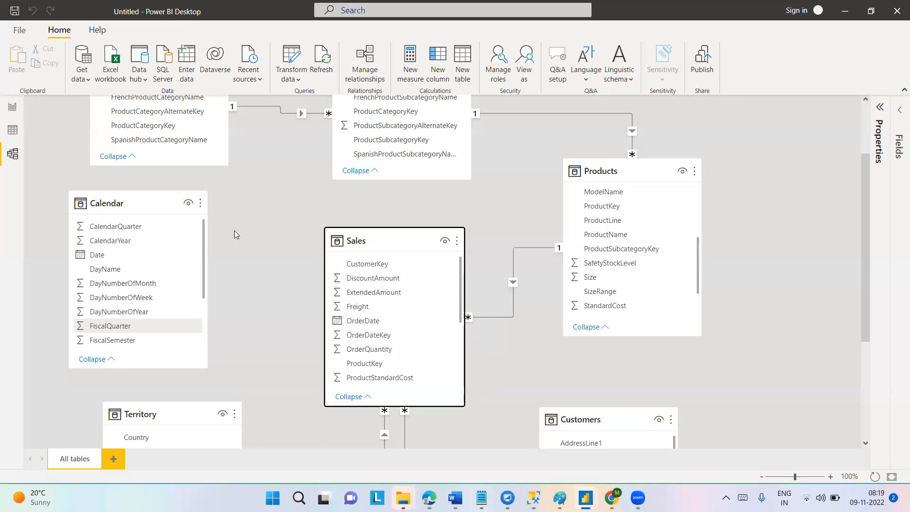
pyautogui.scroll(-3, 204, 265)
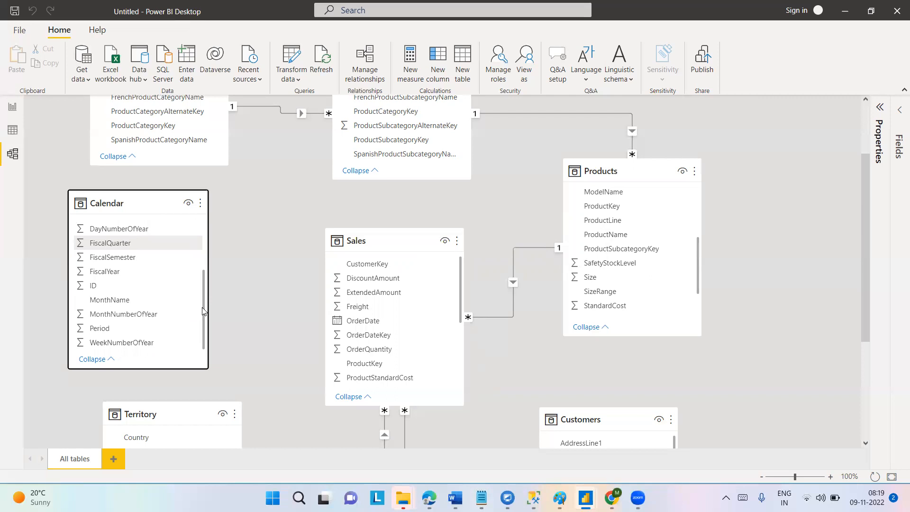
pyautogui.moveTo(203, 310); pyautogui.dragTo(204, 224)
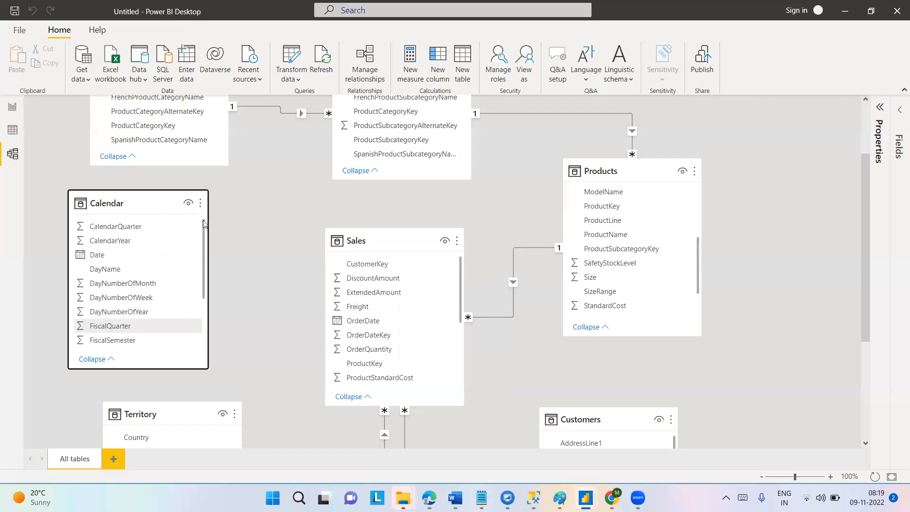
# Compare Calendar's Date field with OrderDate in Sales, and check the remaining Sales and Products fields for other dates.
pyautogui.click(104, 259)
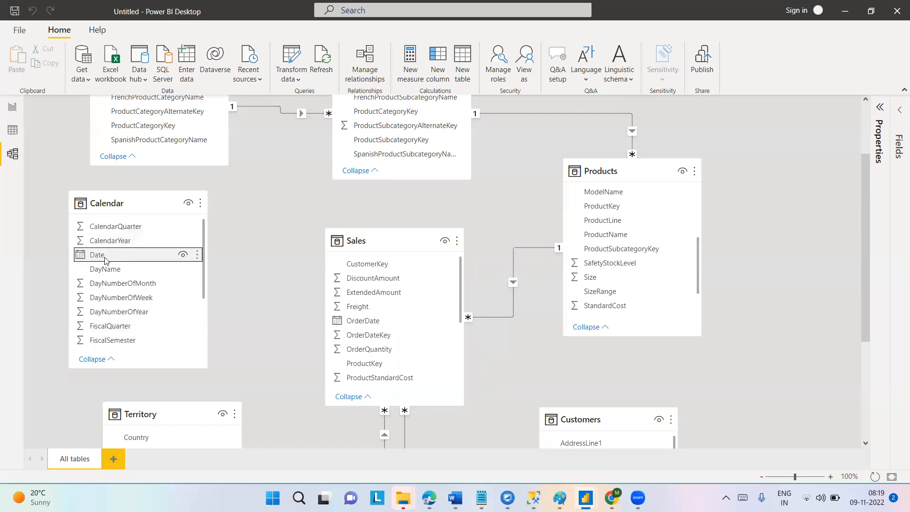
pyautogui.click(363, 323)
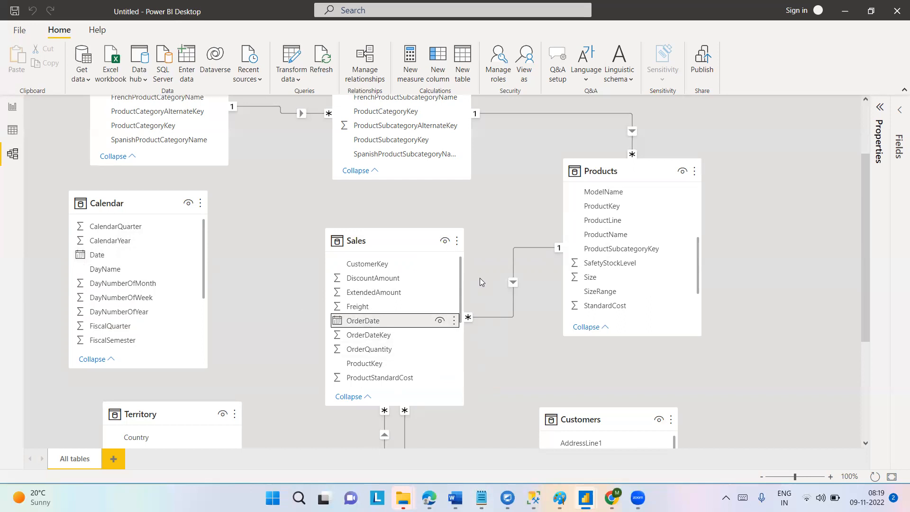
pyautogui.moveTo(460, 269); pyautogui.dragTo(460, 359)
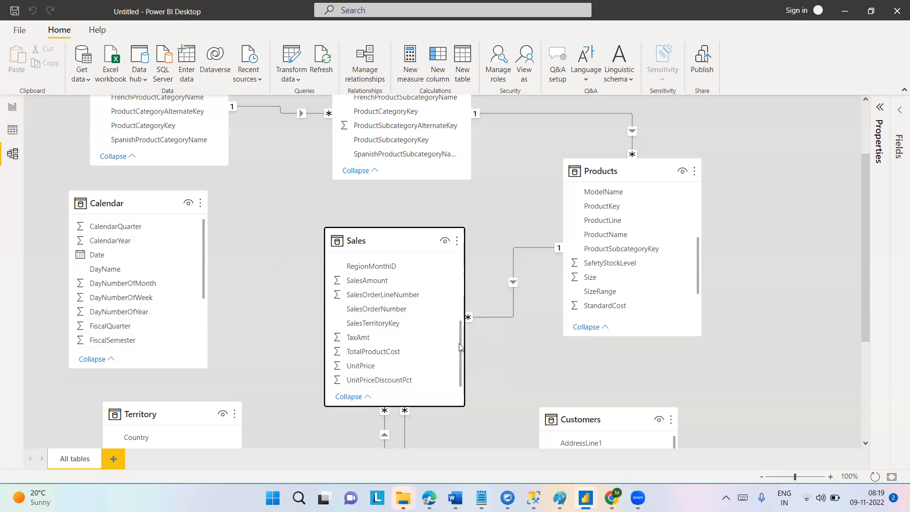
pyautogui.scroll(5, 460, 346)
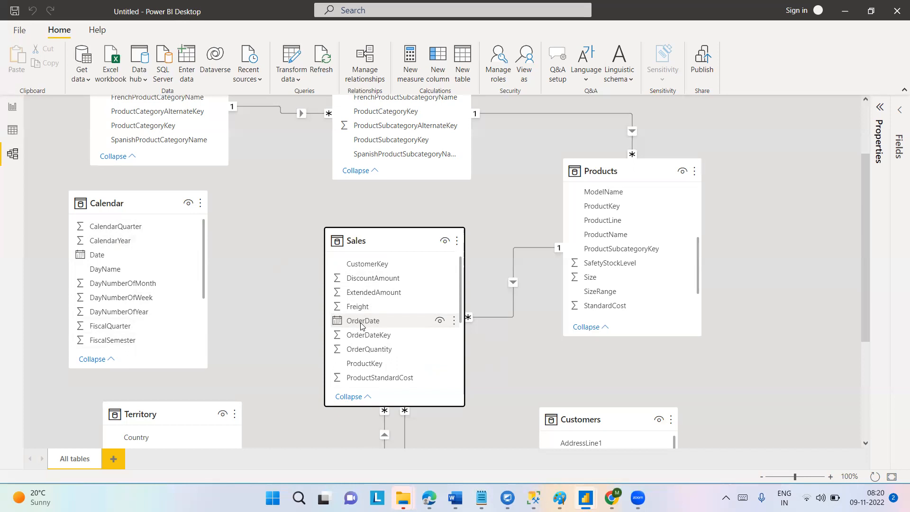
pyautogui.moveTo(697, 260); pyautogui.dragTo(700, 293)
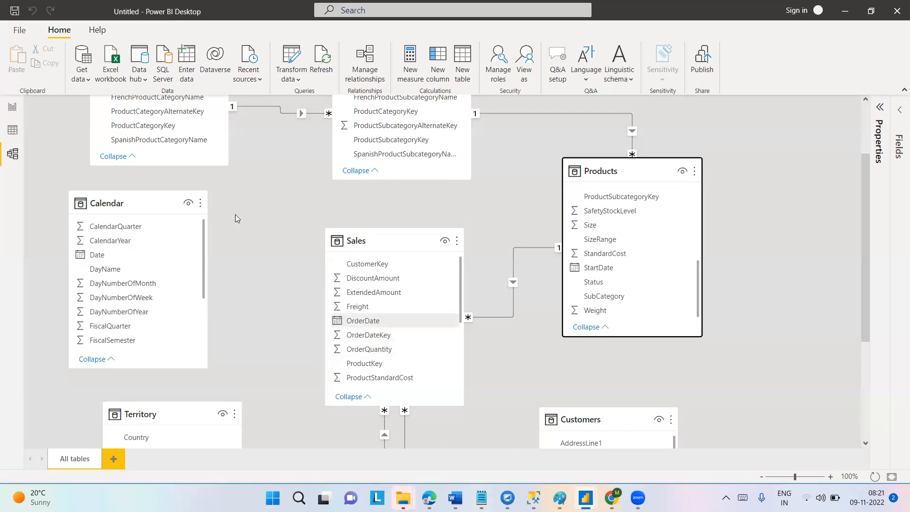
# Review the Calendar table's full field list again and match its Date field with OrderDate in Sales.
pyautogui.click(133, 205)
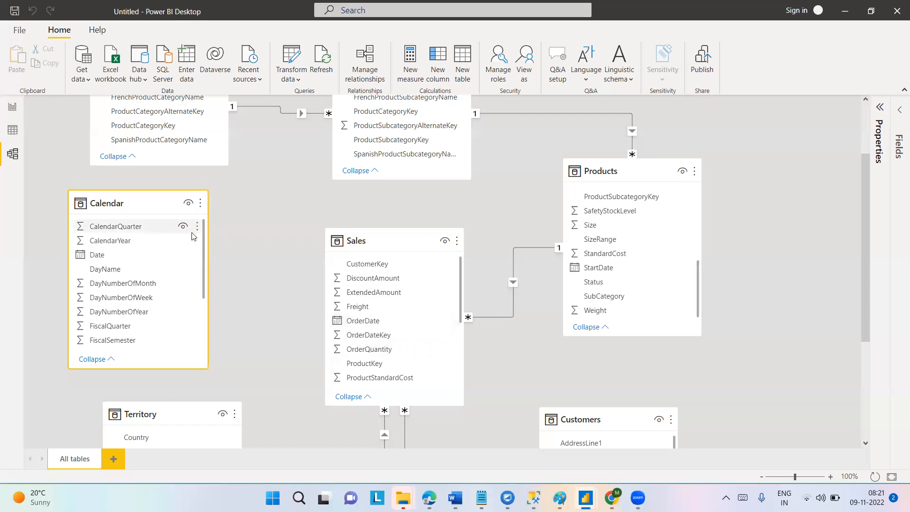
pyautogui.moveTo(203, 235); pyautogui.dragTo(208, 325)
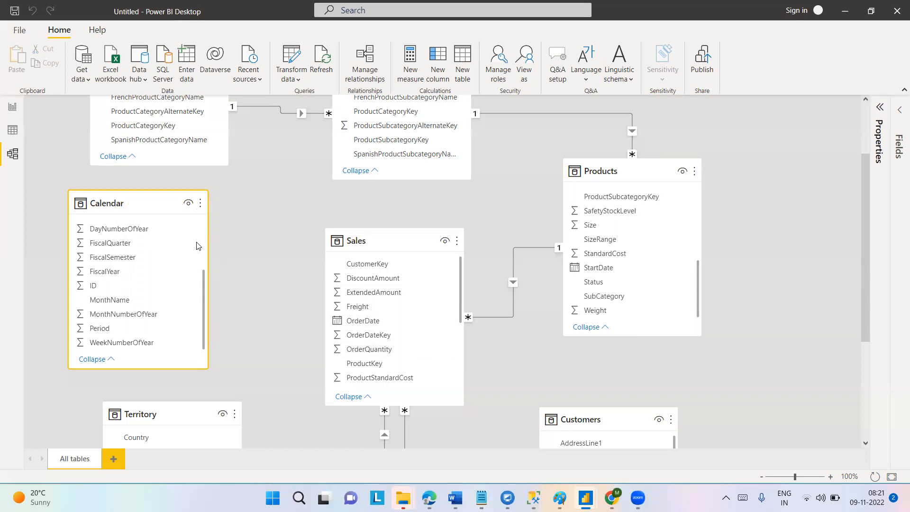
pyautogui.scroll(3, 197, 244)
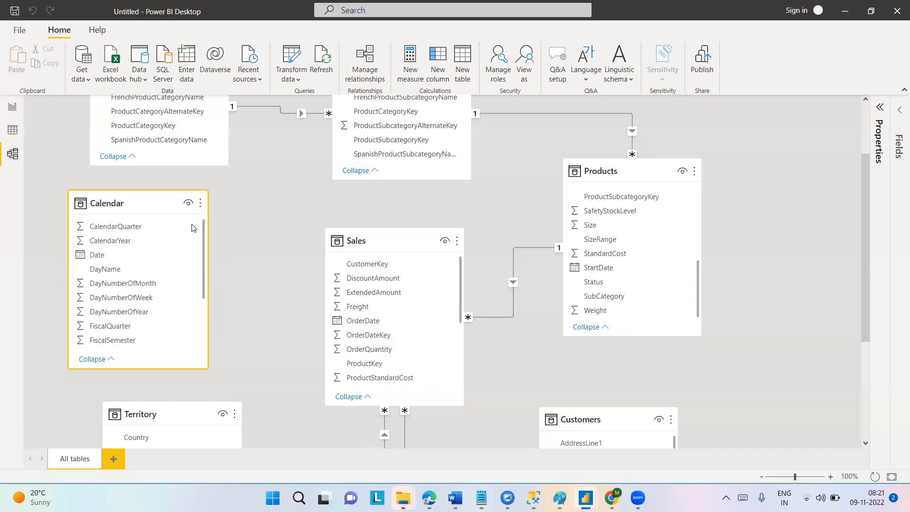
pyautogui.click(94, 256)
pyautogui.click(364, 323)
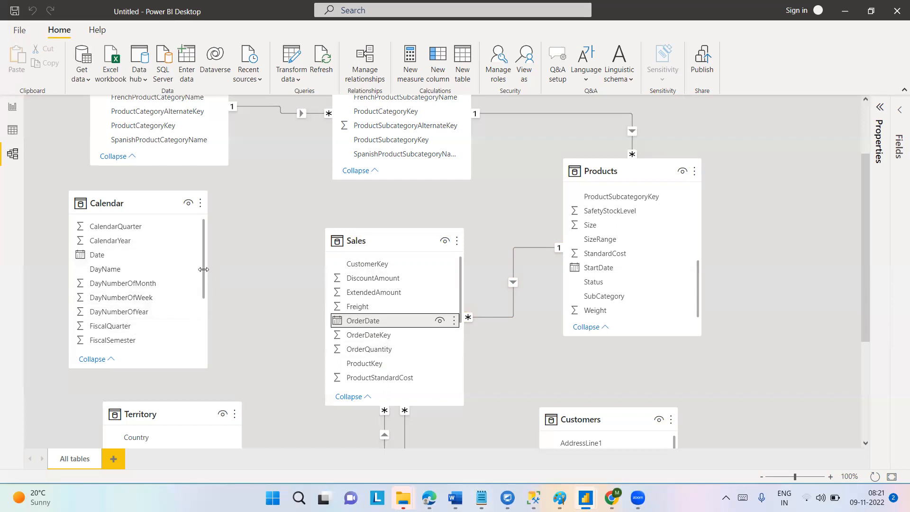
pyautogui.moveTo(202, 264); pyautogui.dragTo(204, 323)
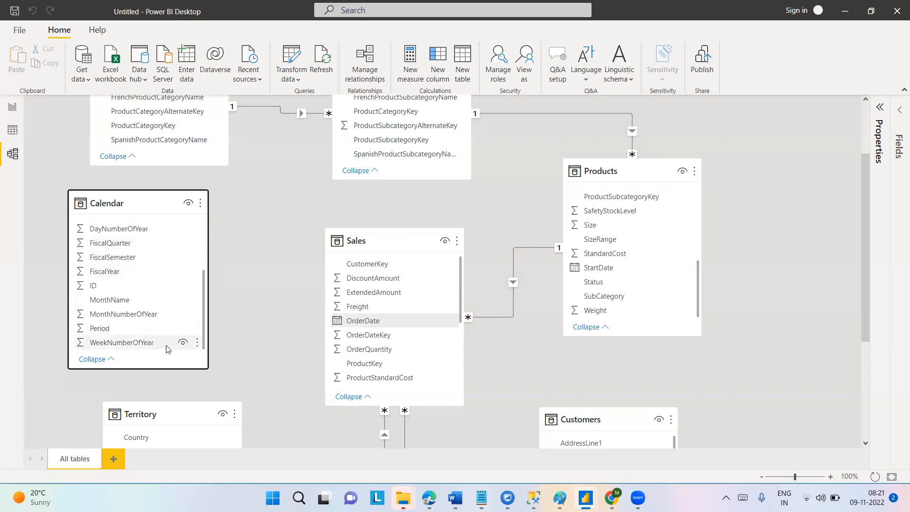
# Switch to SQL Server Management Studio and write "select * from sales" below the combokey line in SQLQuery4.sql.
pyautogui.moveTo(533, 498)
pyautogui.click(533, 438)
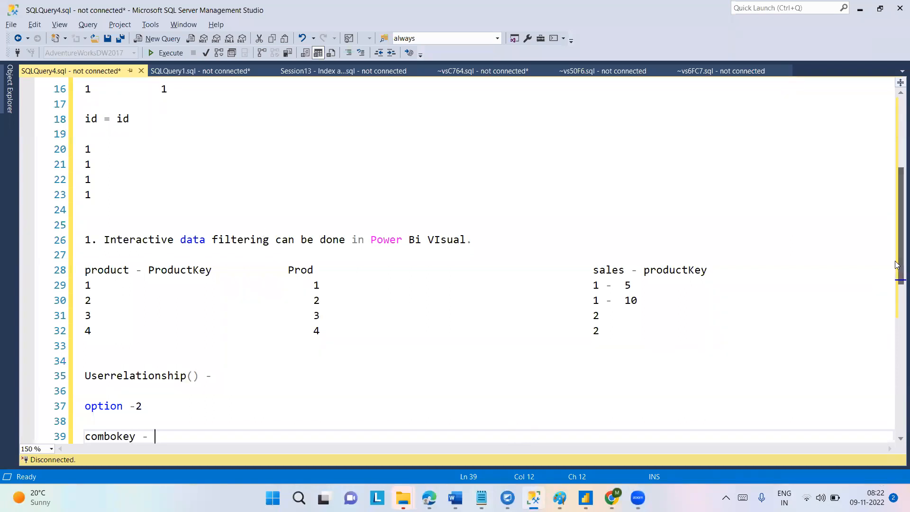
pyautogui.moveTo(898, 264); pyautogui.dragTo(898, 338)
pyautogui.press('Return')
pyautogui.press('Return')
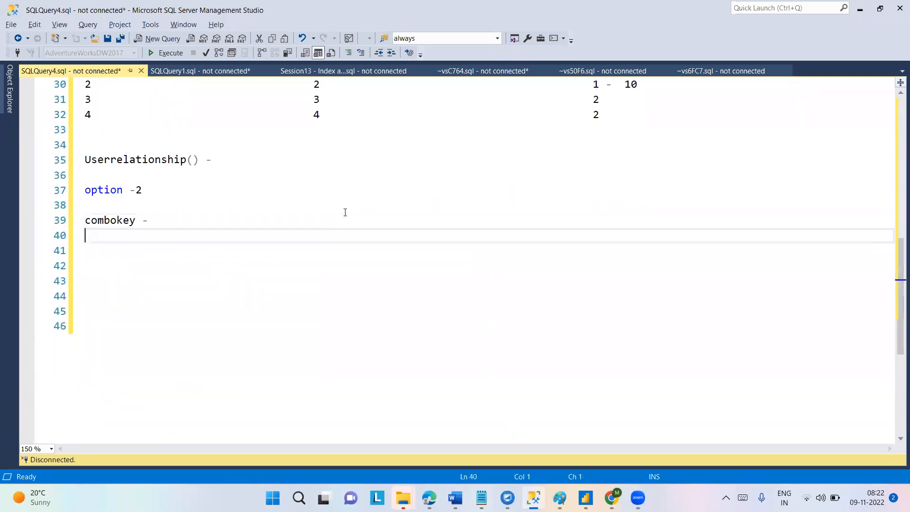
pyautogui.write('select * ')
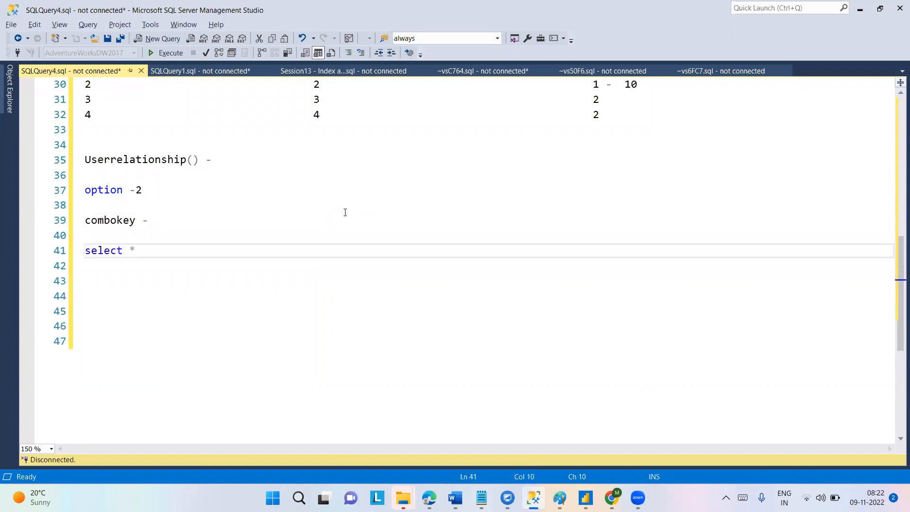
pyautogui.write('from sales')
# Replace the asterisk in the sales query with "orderdate,sum(sales)".
pyautogui.press('Left')
pyautogui.press('Left')
pyautogui.press('Left')
pyautogui.press('Left')
pyautogui.press('Left')
pyautogui.press('Left')
pyautogui.press('Left')
pyautogui.press('Left')
pyautogui.press('Left')
pyautogui.press('Left')
pyautogui.press('BackSpace')
pyautogui.write('orderdate')
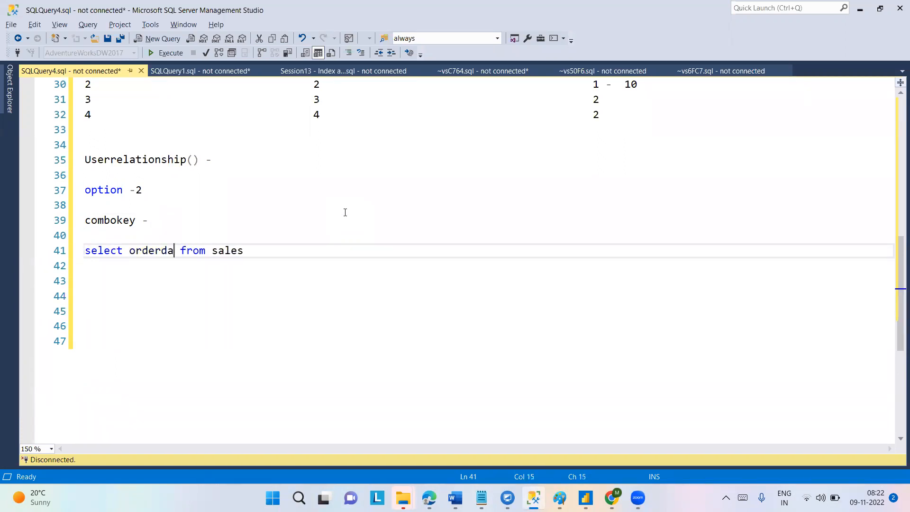
pyautogui.write(',sum')
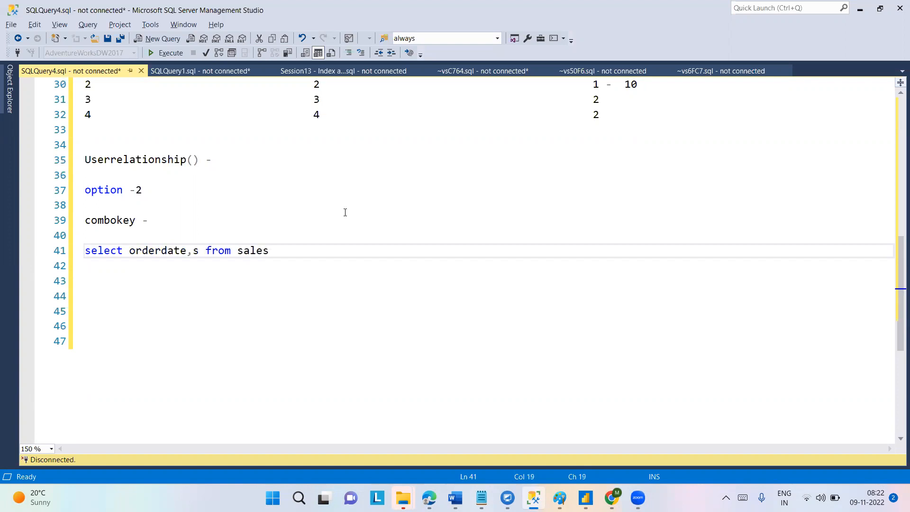
pyautogui.write('(sales')
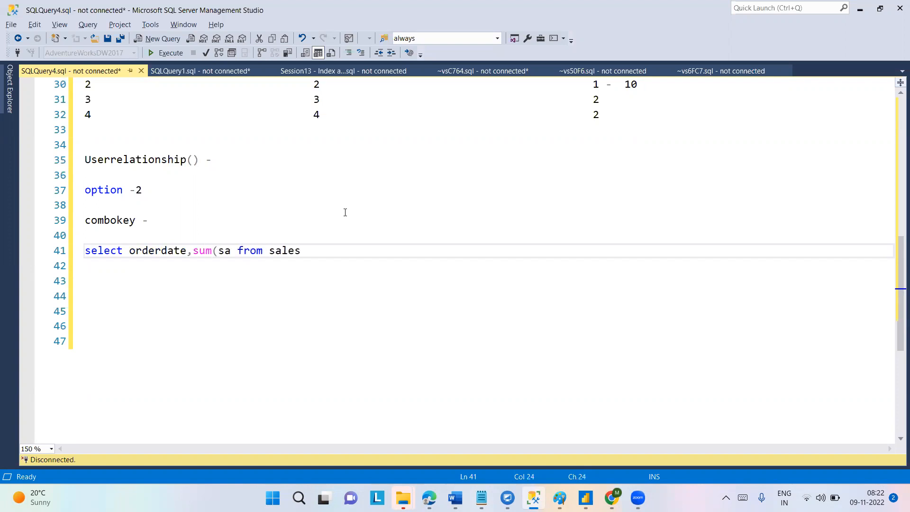
pyautogui.write(')')
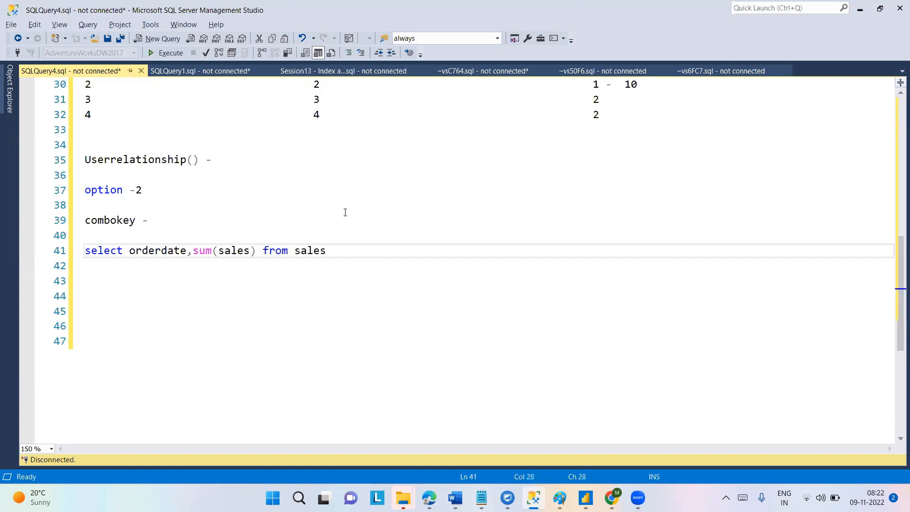
# Add the clause "group by month(orderdate)" on a new line under the select statement.
pyautogui.doubleClick(154, 252)
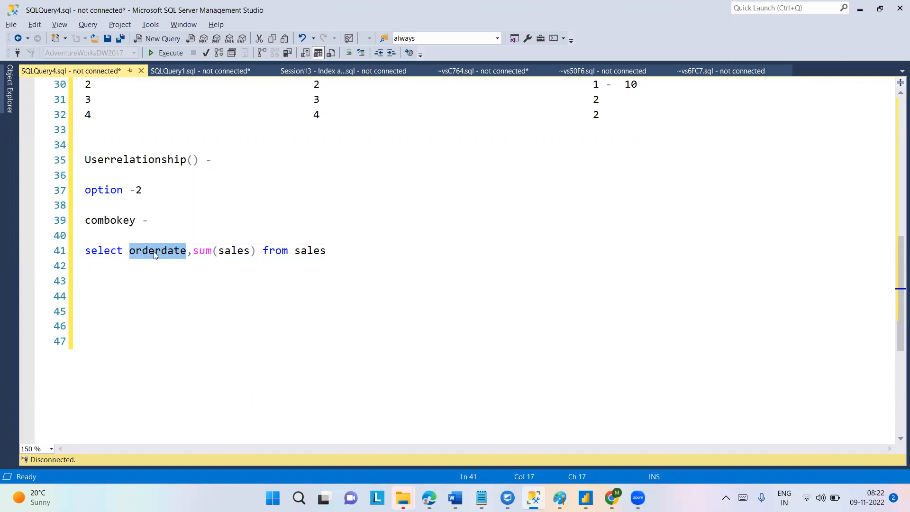
pyautogui.click(381, 255)
pyautogui.press('Return')
pyautogui.write('group by month')
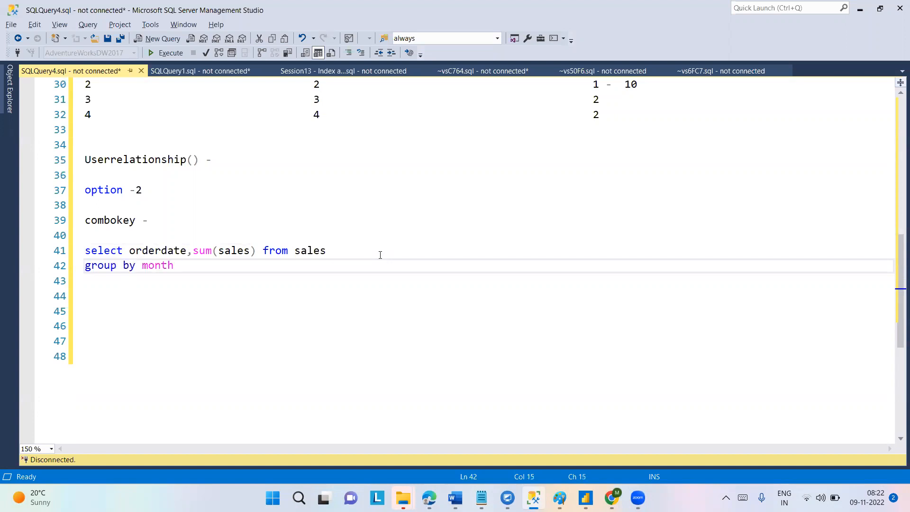
pyautogui.write('(orderdate)')
# Copy month(orderdate) from the group by clause over orderdate in the select list.
pyautogui.moveTo(143, 265); pyautogui.dragTo(271, 259)
pyautogui.hotkey('ctrl', 'c')
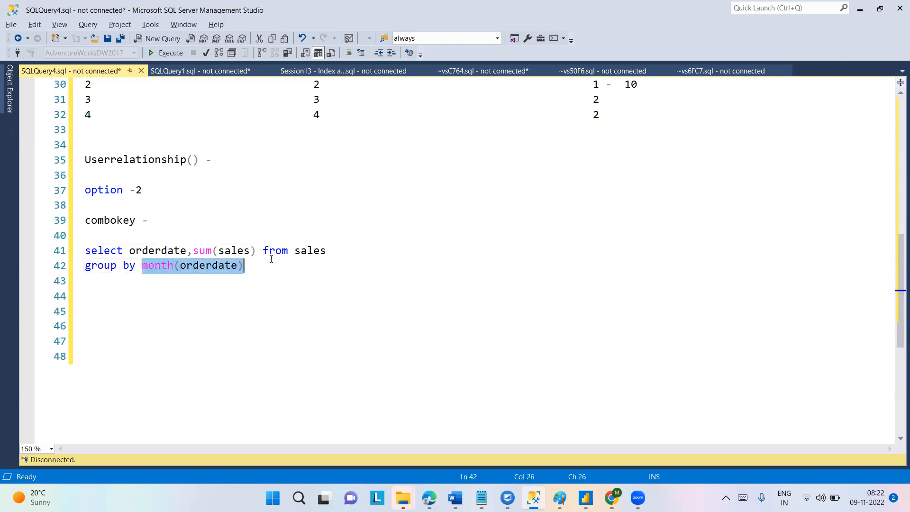
pyautogui.doubleClick(166, 250)
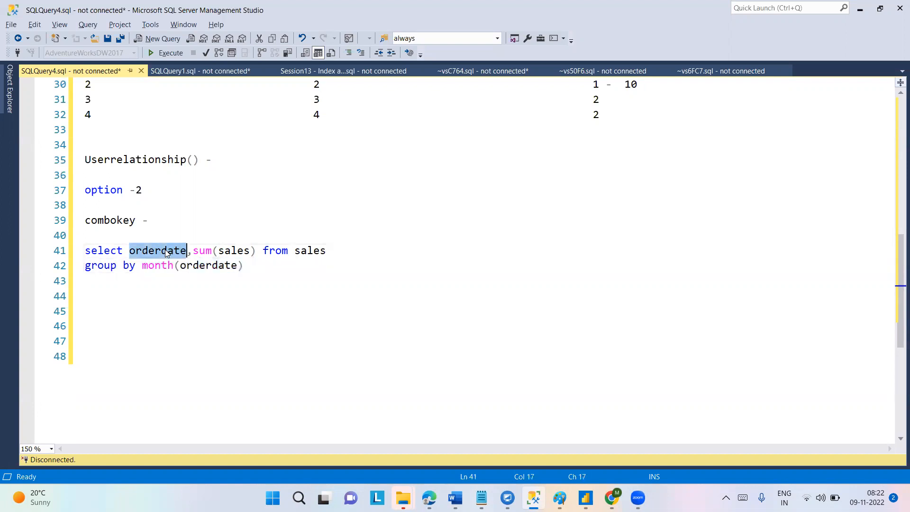
pyautogui.hotkey('ctrl', 'v')
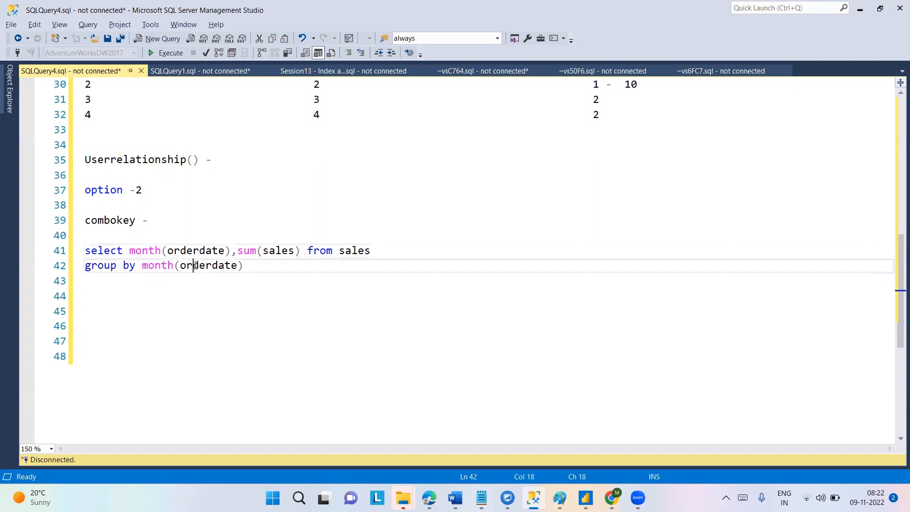
pyautogui.doubleClick(195, 265)
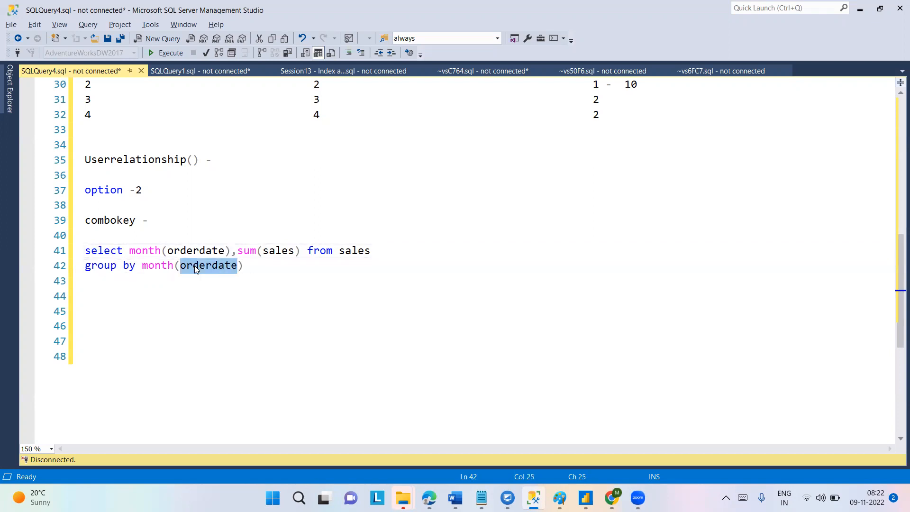
# List the sample dates 1-1-2022, 1-15-2022 and 1-28-2022 on separate lines below the query.
pyautogui.click(286, 270)
pyautogui.press('Return')
pyautogui.press('Return')
pyautogui.press('Return')
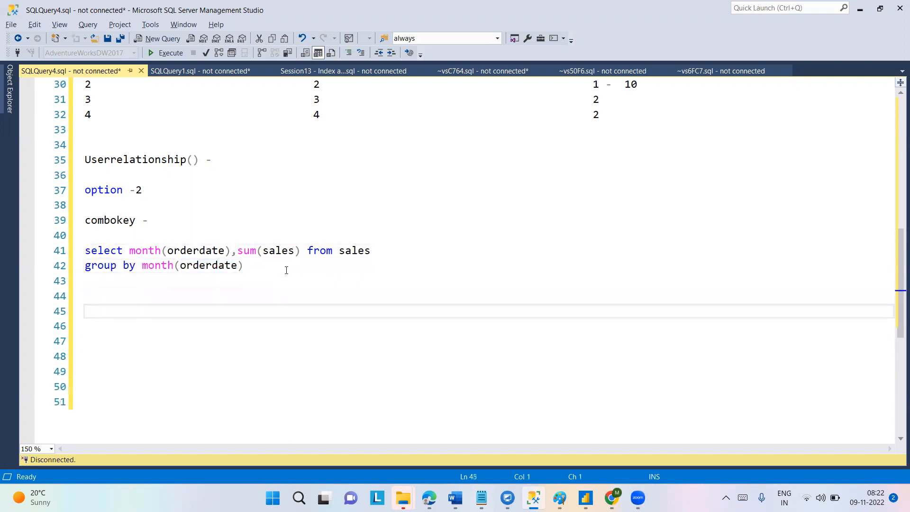
pyautogui.write('1-1-2022')
pyautogui.press('Return')
pyautogui.write('1')
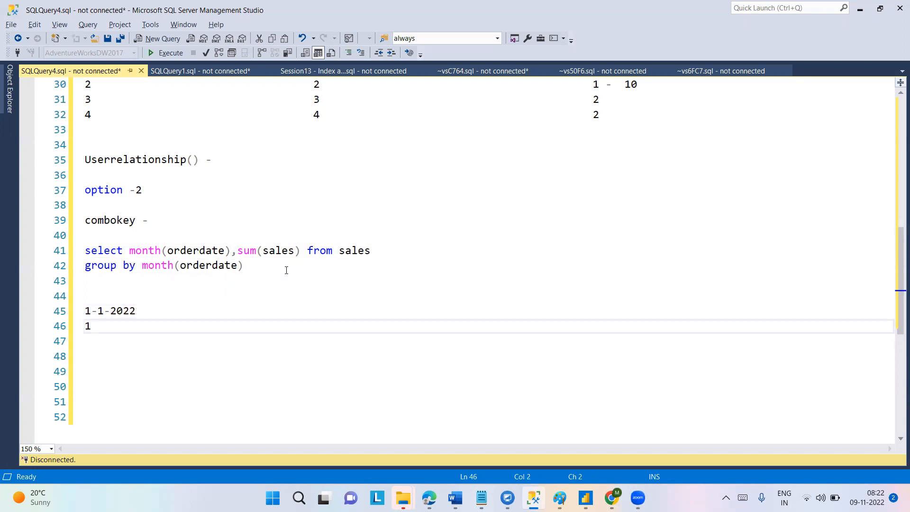
pyautogui.write('-15-2022')
pyautogui.press('Up')
pyautogui.write('-')
pyautogui.press('Down')
pyautogui.press('Down')
pyautogui.write('1-28-2022')
# Add an aligned dash after the sample dates 1-1-2022 and 1-15-2022.
pyautogui.press('Up')
pyautogui.press('Up')
pyautogui.press('Tab')
pyautogui.press('Down')
pyautogui.press('Tab')
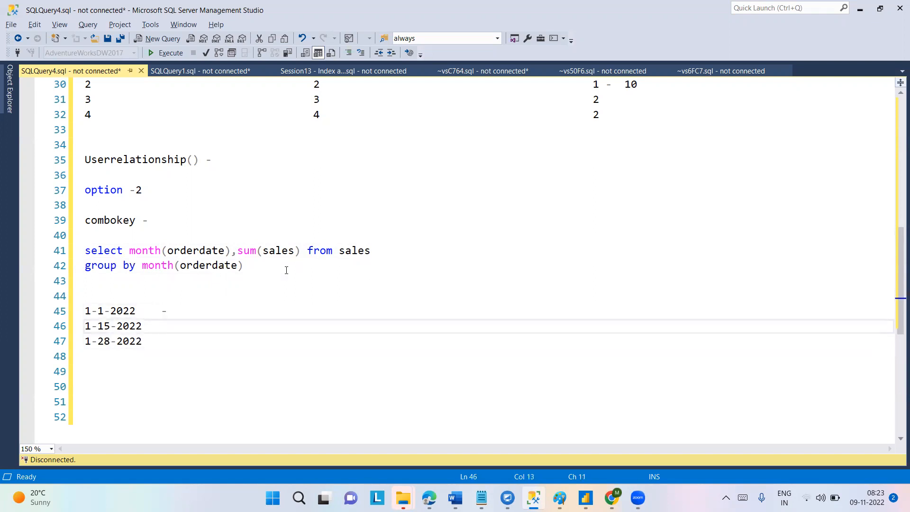
pyautogui.write('-')
pyautogui.press('Down')
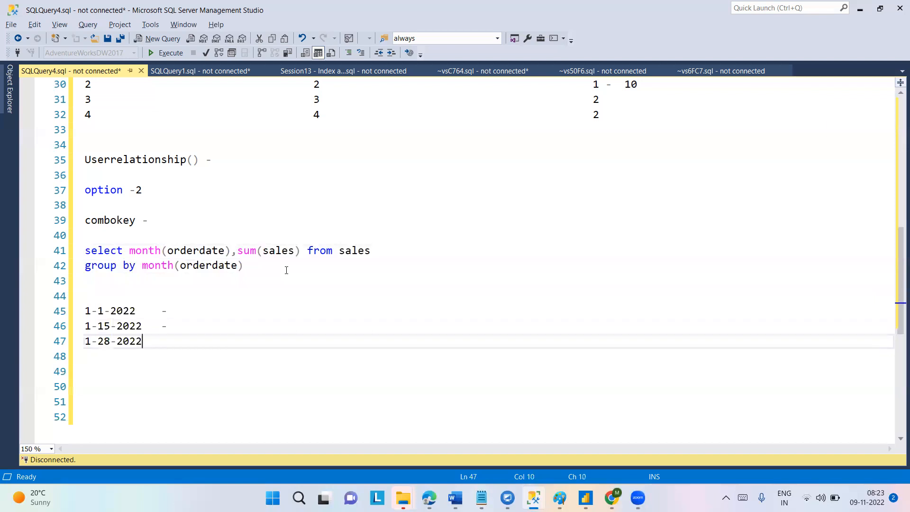
# Add the dash after 1-28-2022 and put the month number 1 after the dash on all three date lines.
pyautogui.press('Tab')
pyautogui.write('1')
pyautogui.press('Up')
pyautogui.press('Up')
pyautogui.press('Down')
pyautogui.press('Left')
pyautogui.press('Down')
pyautogui.write('-')
pyautogui.press('Up')
pyautogui.press('Down')
pyautogui.press('Home')
pyautogui.click(176, 324)
pyautogui.write('1')
pyautogui.press('Up')
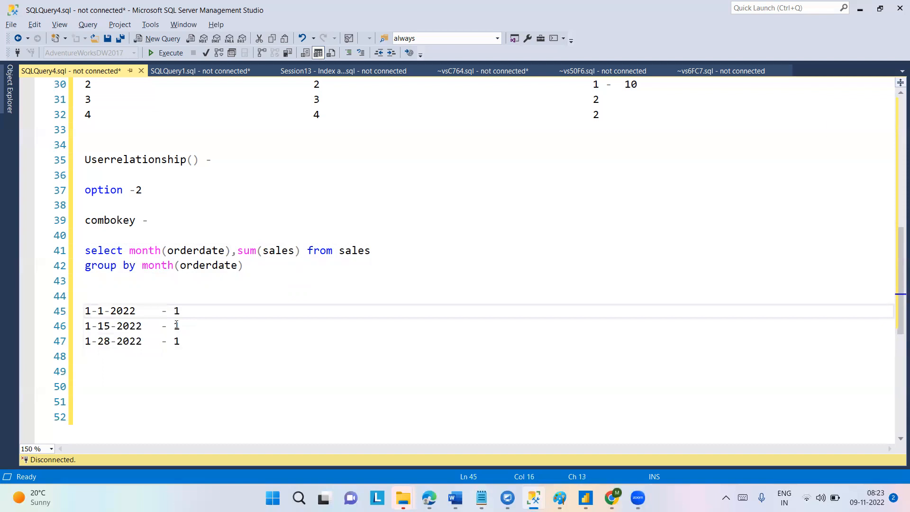
# Insert the sales amounts 1000$, 500$ and 2400$ before the dashes on the three date lines, in that order.
pyautogui.moveTo(245, 265); pyautogui.dragTo(142, 266)
pyautogui.click(152, 312)
pyautogui.write('1000$')
pyautogui.press('Down')
pyautogui.press('Left')
pyautogui.press('Left')
pyautogui.press('Left')
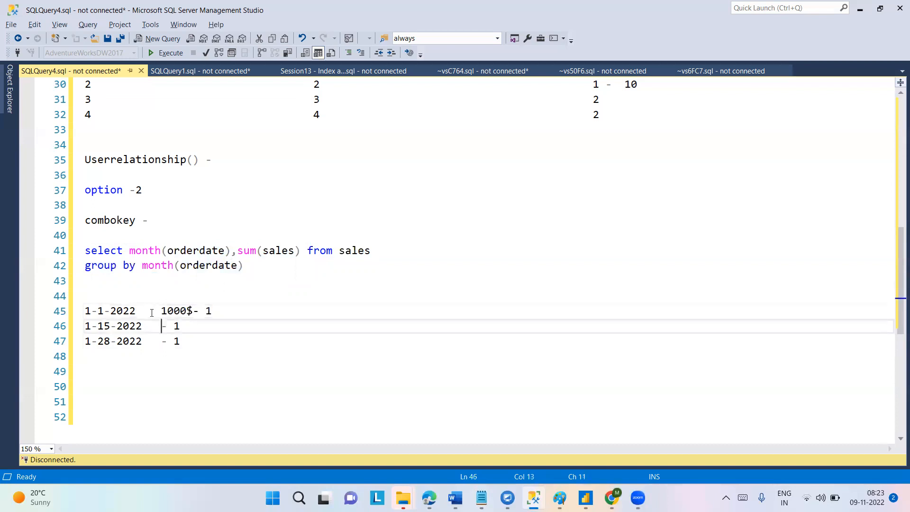
pyautogui.write('500$')
pyautogui.press('Down')
pyautogui.press('Left')
pyautogui.press('Left')
pyautogui.press('Left')
pyautogui.write('2400')
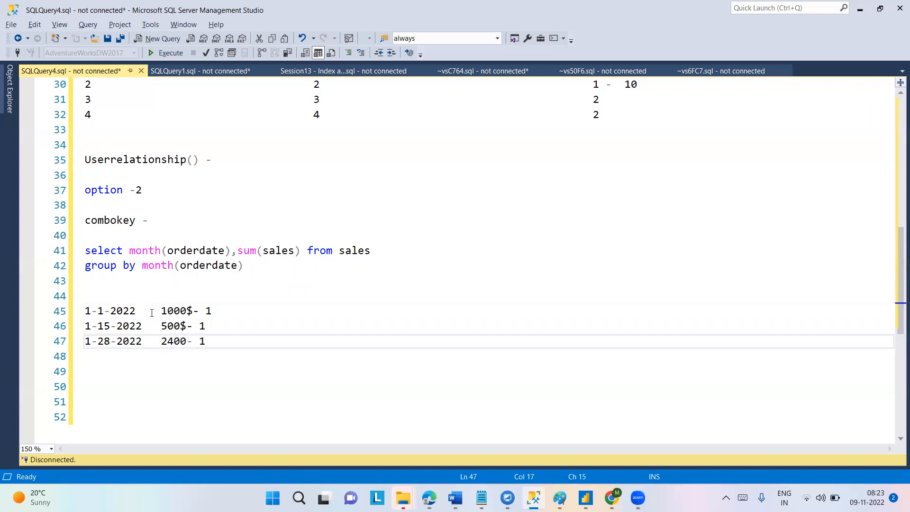
pyautogui.write('$')
# Space out the dashes after the three sales amounts so that they line up in one column.
pyautogui.press('Up')
pyautogui.press('Up')
pyautogui.press('Down')
pyautogui.press('Left')
pyautogui.press('Down')
pyautogui.press('Left')
# Highlight the month numbers beside the sample dates and the sales column inside the query's sum expression.
pyautogui.doubleClick(135, 311)
pyautogui.moveTo(224, 341); pyautogui.dragTo(213, 311)
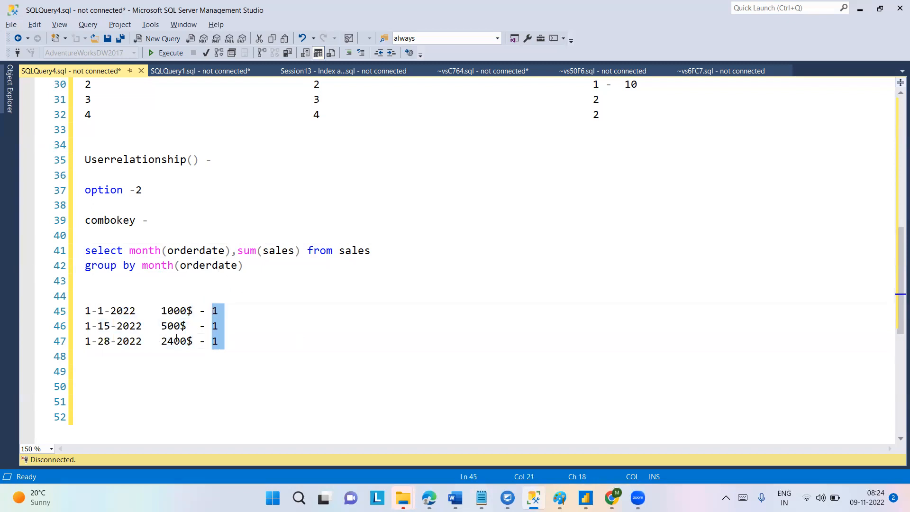
pyautogui.doubleClick(278, 252)
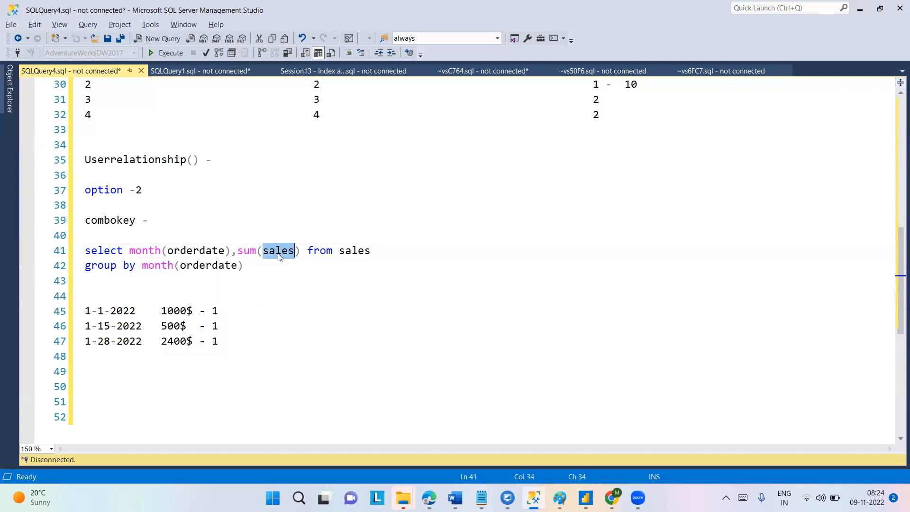
# Switch to the Power BI Desktop model diagram and examine the Calendar table's fields and the Sales table.
pyautogui.moveTo(586, 498)
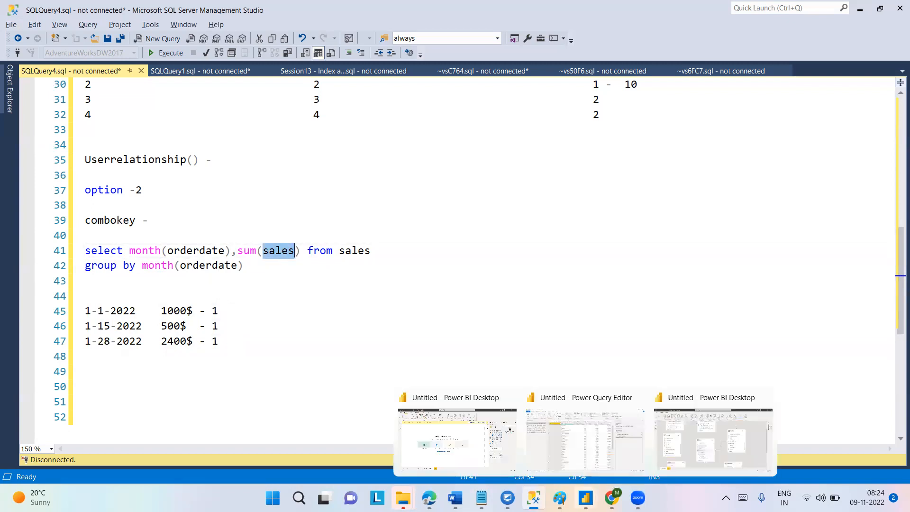
pyautogui.click(699, 442)
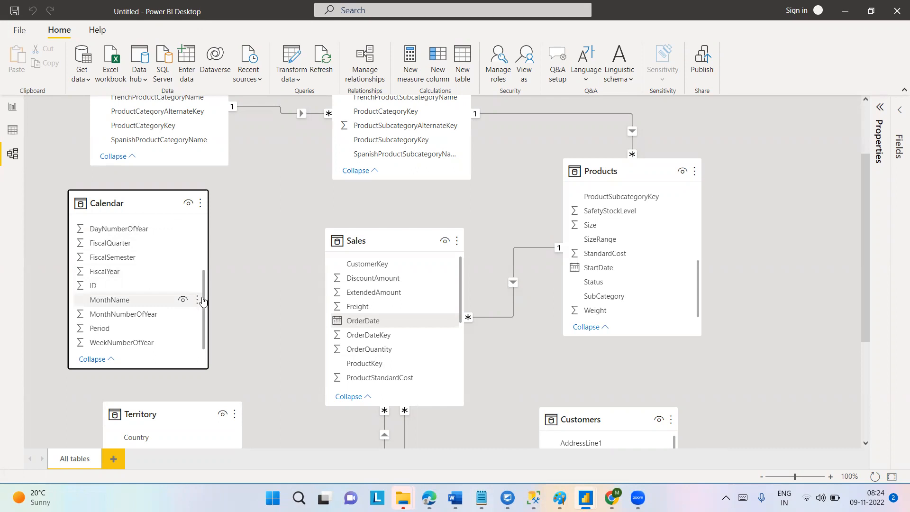
pyautogui.moveTo(203, 300); pyautogui.dragTo(203, 231)
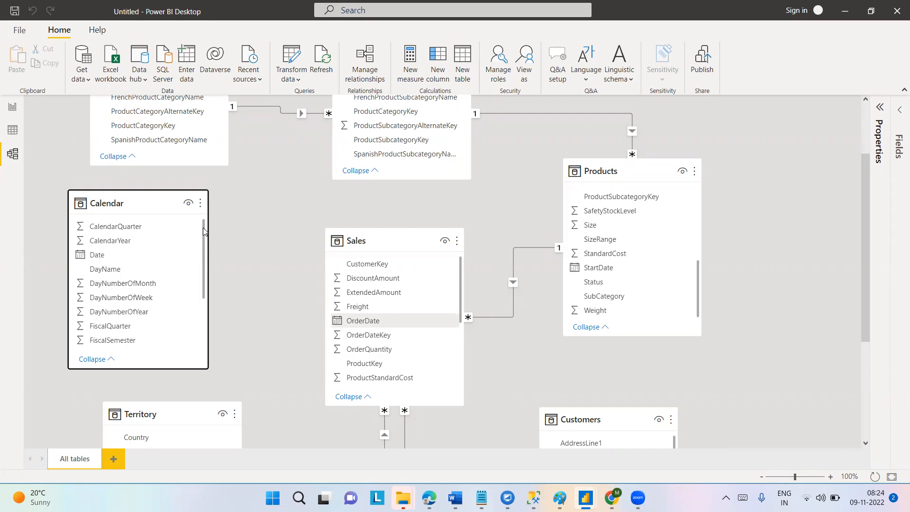
pyautogui.moveTo(203, 231)
pyautogui.mouseDown()
pyautogui.moveTo(203, 321)
pyautogui.moveTo(203, 228)
pyautogui.mouseUp()
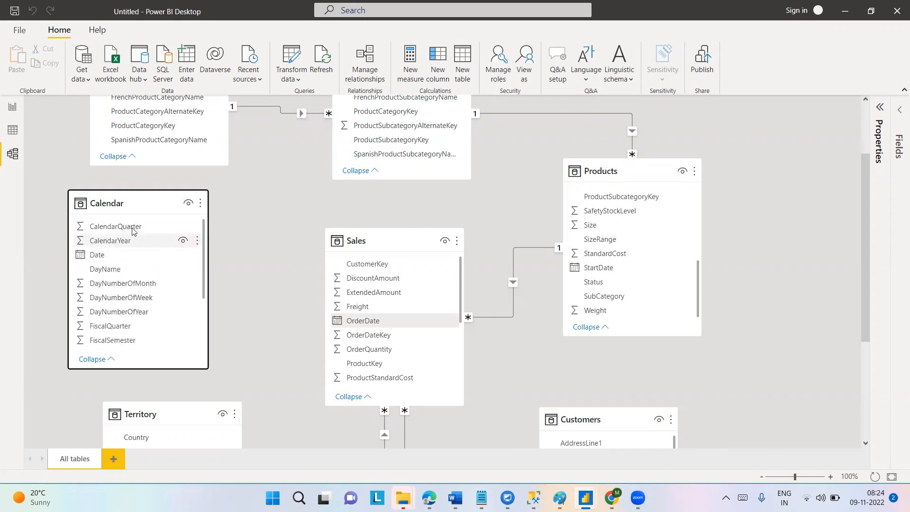
pyautogui.click(389, 240)
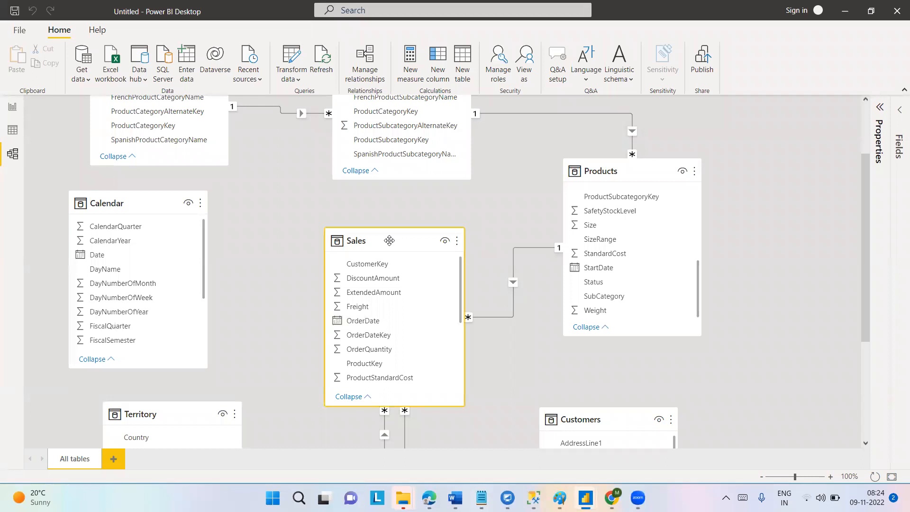
pyautogui.click(144, 197)
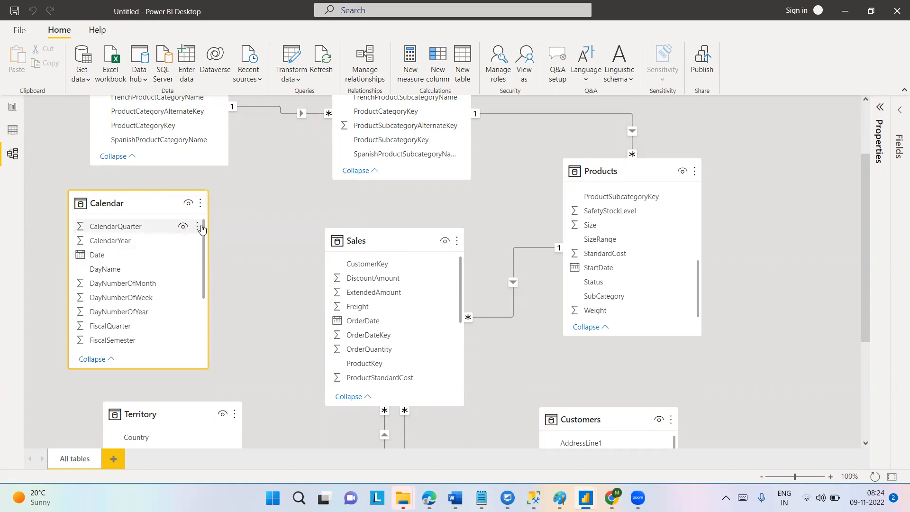
pyautogui.moveTo(204, 237); pyautogui.dragTo(205, 215)
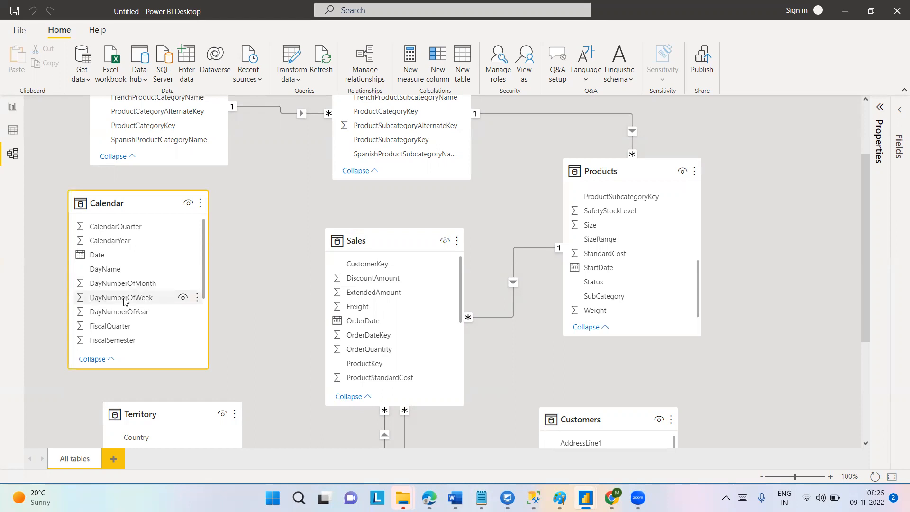
# Try to relate the Calendar table's DayNumberOfWeek to OrderDate in Sales, and dismiss the relationship without creating it.
pyautogui.moveTo(101, 301); pyautogui.dragTo(343, 329)
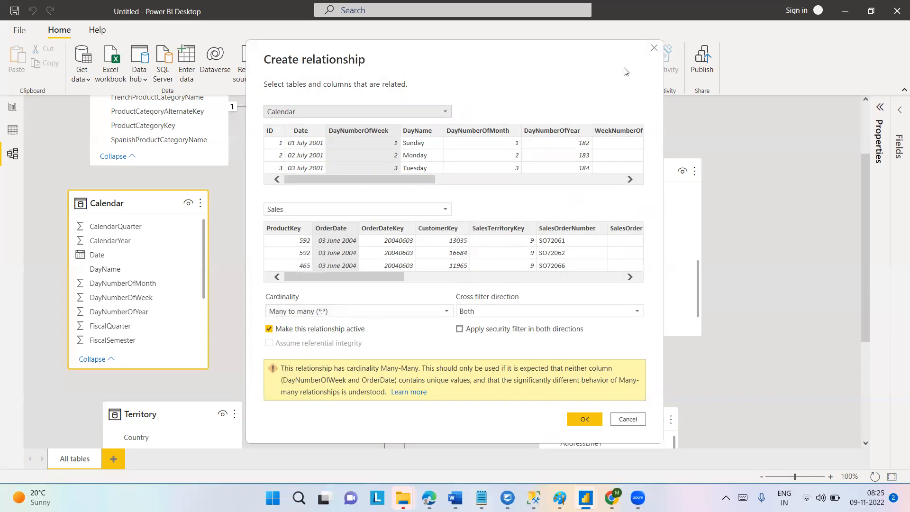
pyautogui.click(654, 48)
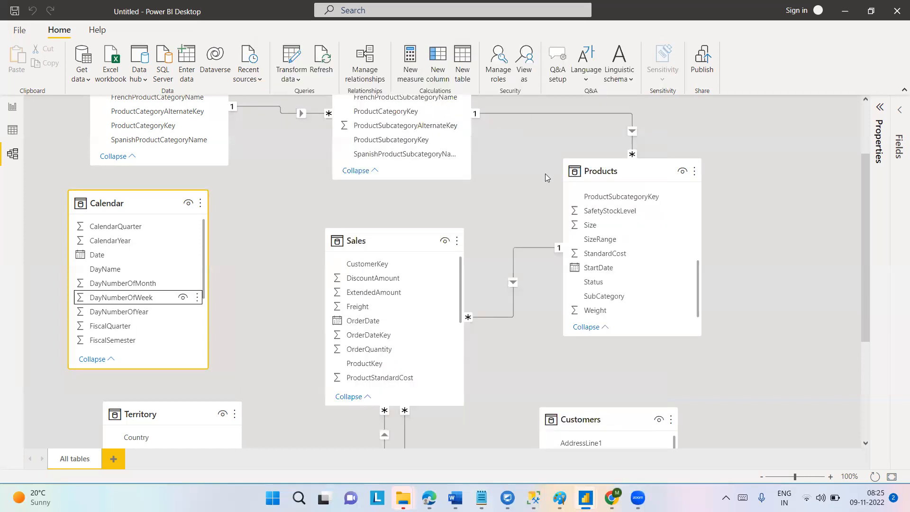
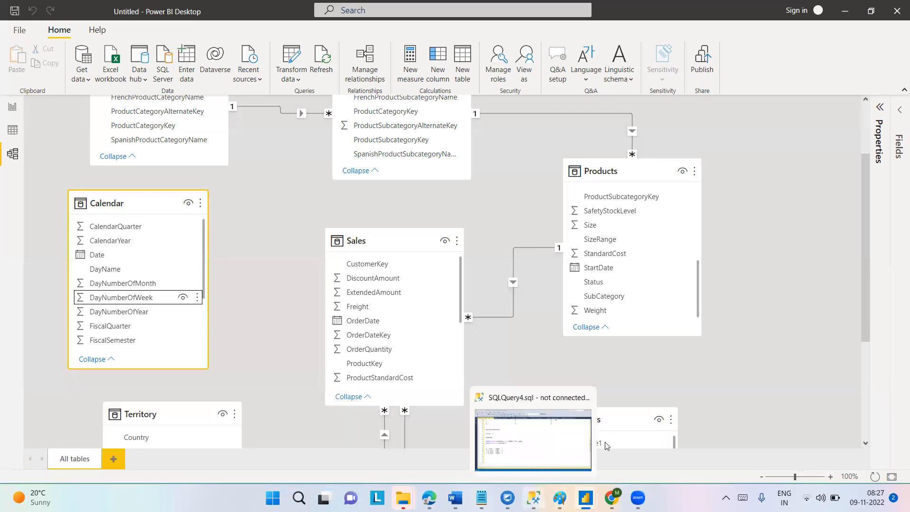
pyautogui.click(781, 354)
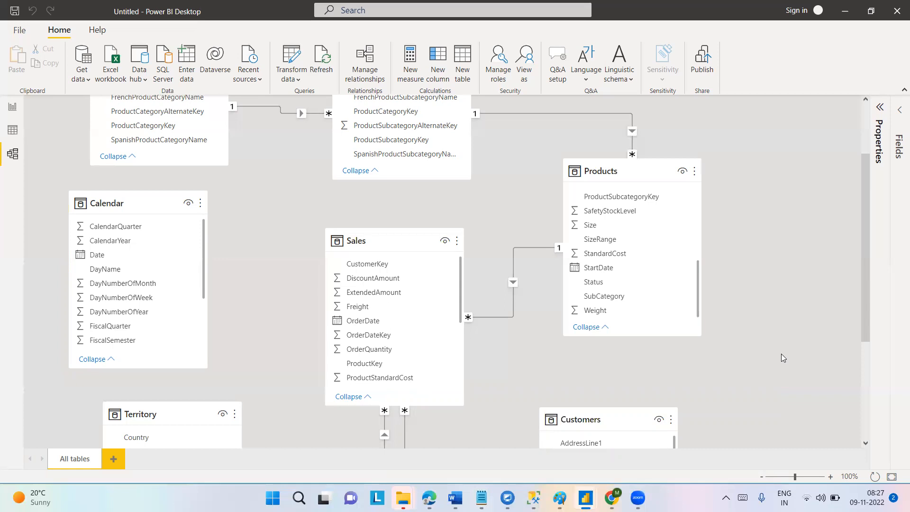
# Point out the Date column in the Calendar table as the field for linking to Sales.
pyautogui.click(128, 205)
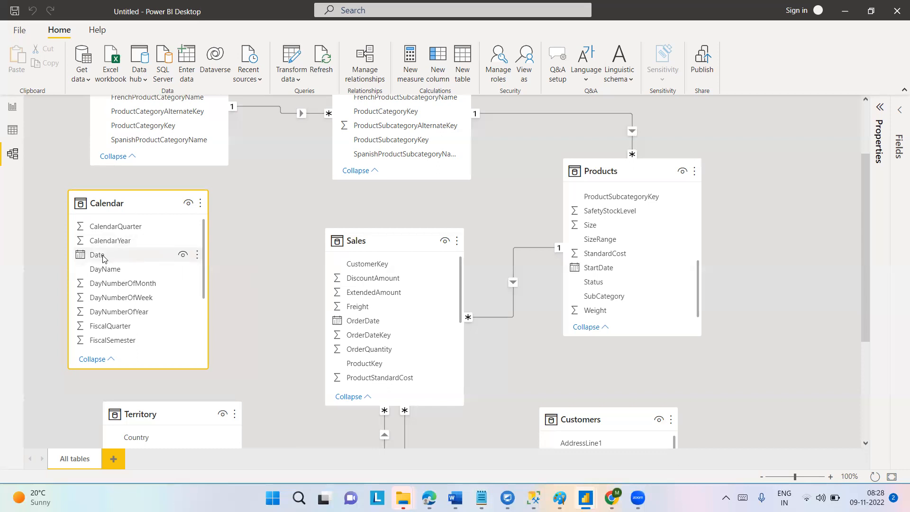
pyautogui.moveTo(103, 258); pyautogui.dragTo(241, 263)
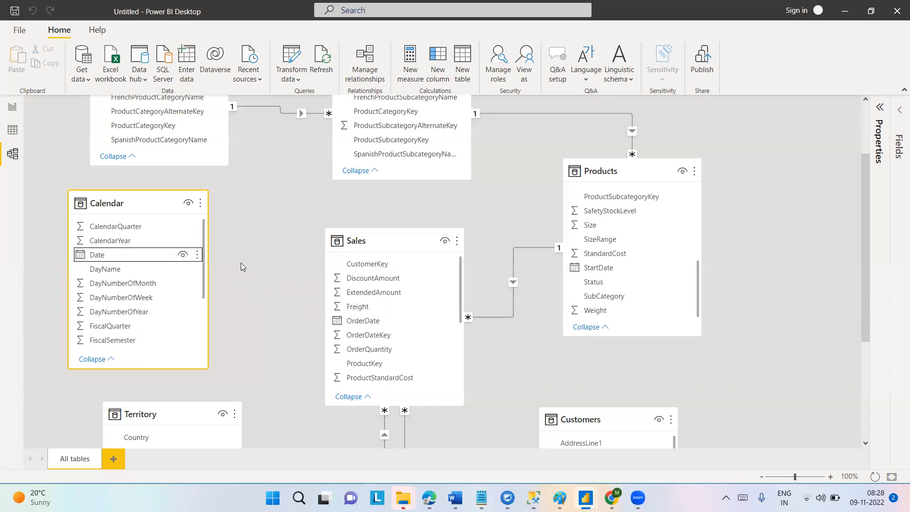
pyautogui.moveTo(88, 256); pyautogui.dragTo(115, 257)
# Switch to SQL Server Management Studio, highlight the word Userrelationship in the notes, and return to the Power BI model diagram.
pyautogui.click(534, 498)
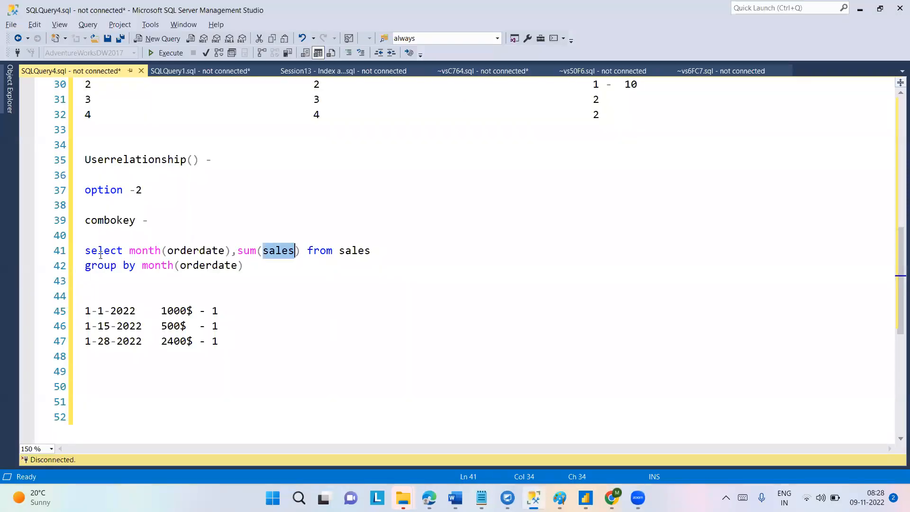
pyautogui.doubleClick(138, 160)
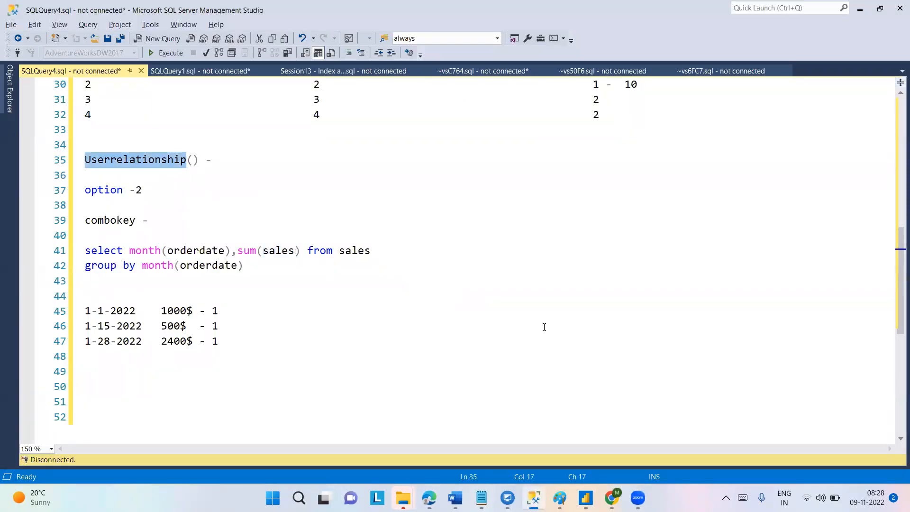
pyautogui.click(535, 498)
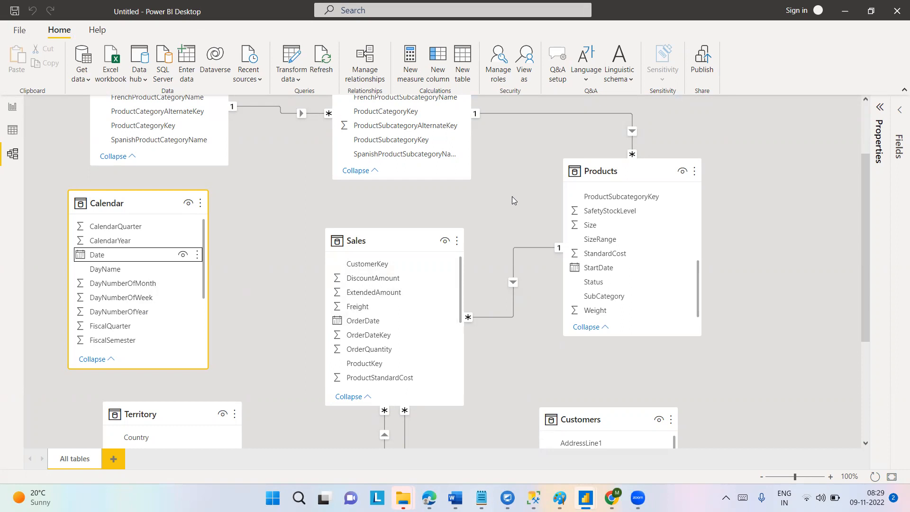
# Try to relate the Calendar table's DayNumberOfMonth to ExtendedAmount in Sales, and dismiss the relationship without creating it.
pyautogui.moveTo(117, 283); pyautogui.dragTo(338, 293)
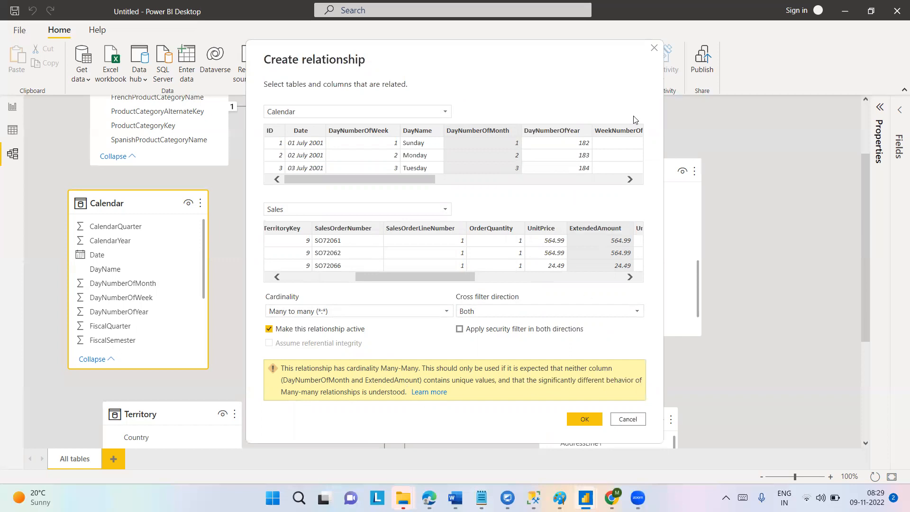
pyautogui.click(654, 48)
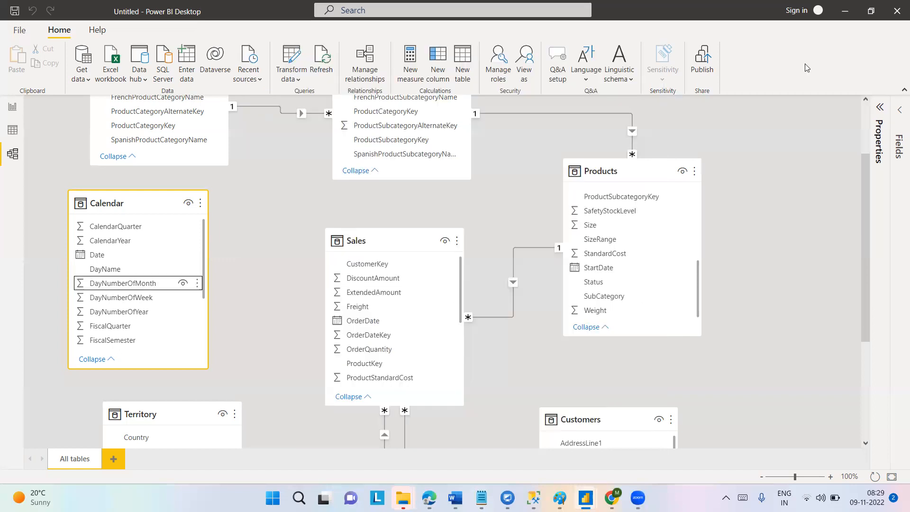